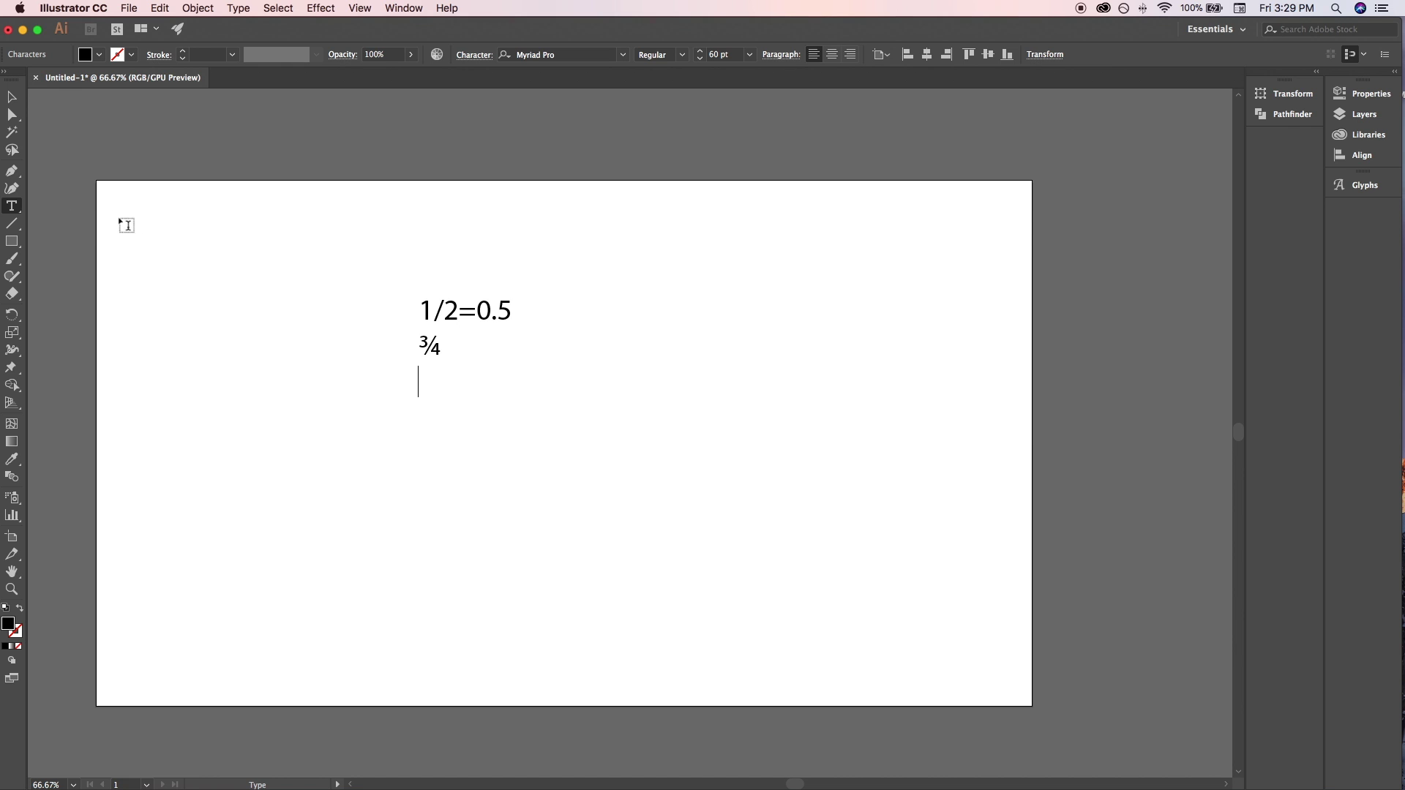
- Type the list items '1.fraction', '2.power & degree terms' and '3.Equation'
left_click(144, 226)
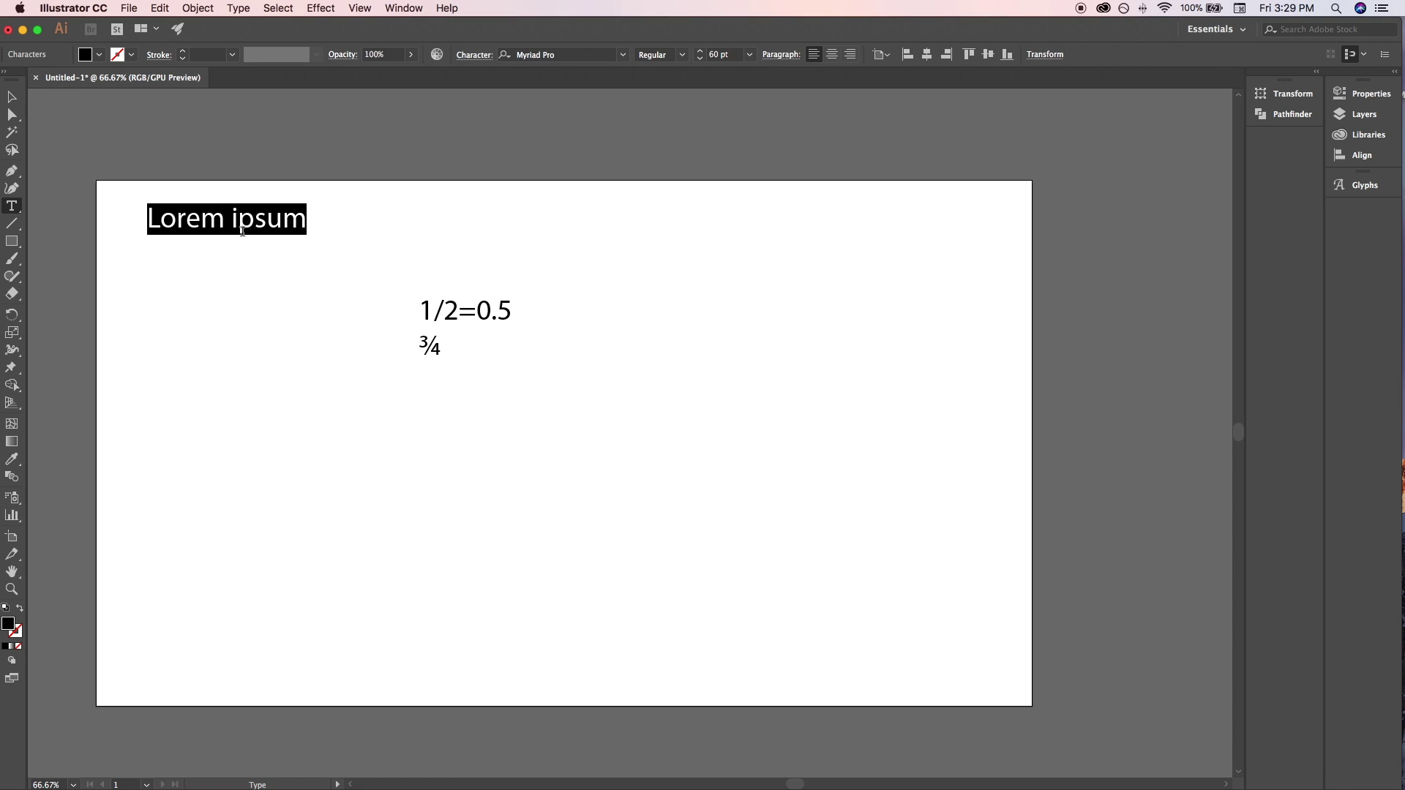
type("1.")
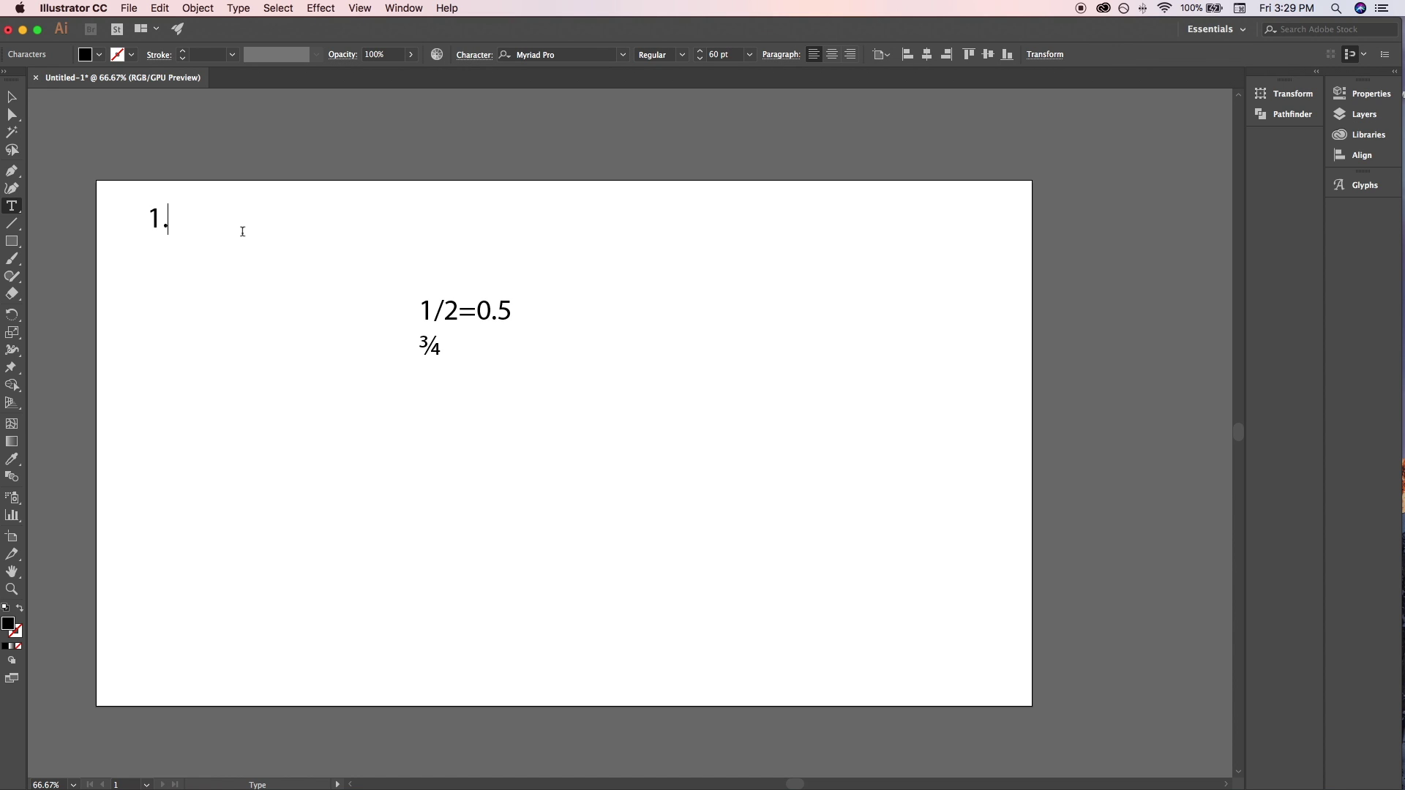
type("fraction")
key("Return")
type("2.")
type("power")
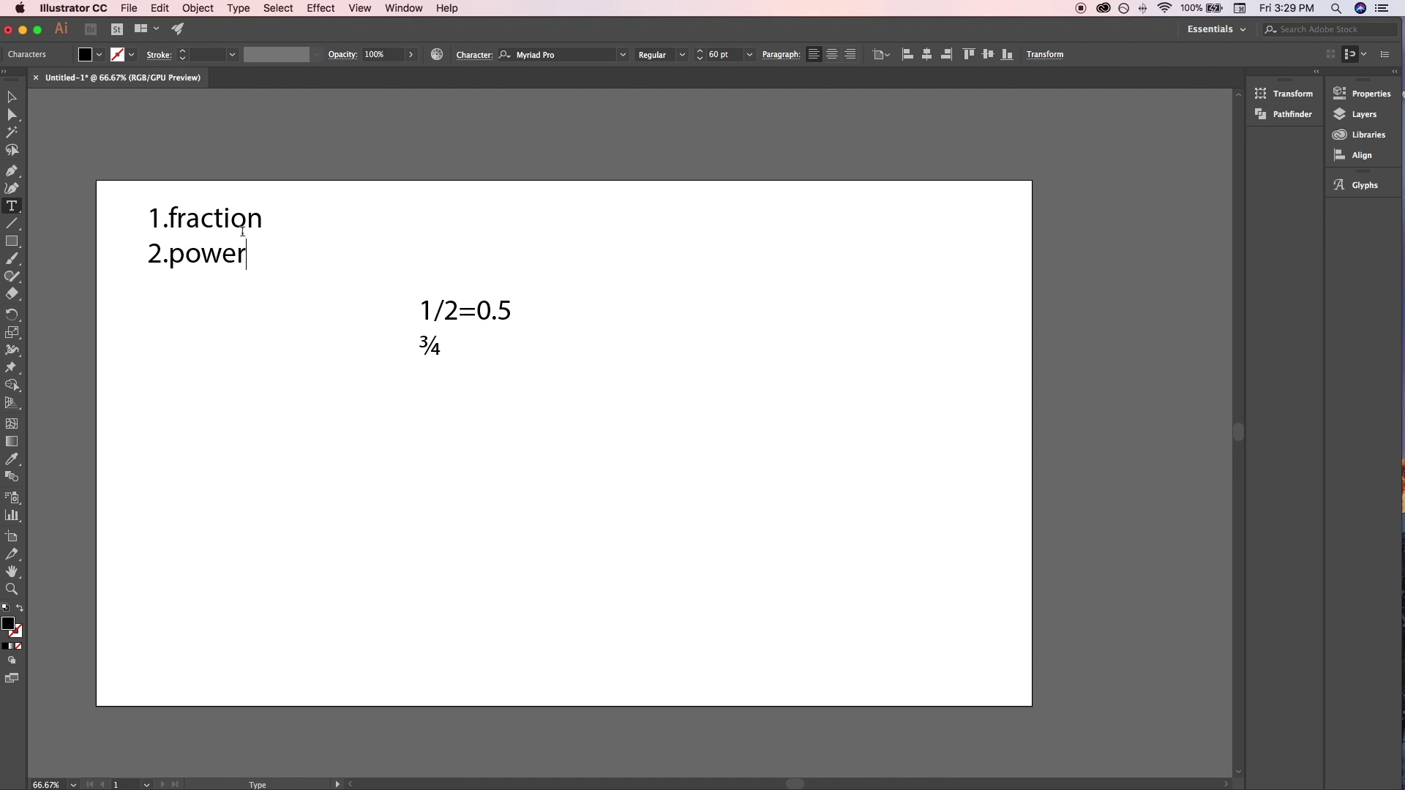
type(" a")
key("BackSpace")
type("& degree ")
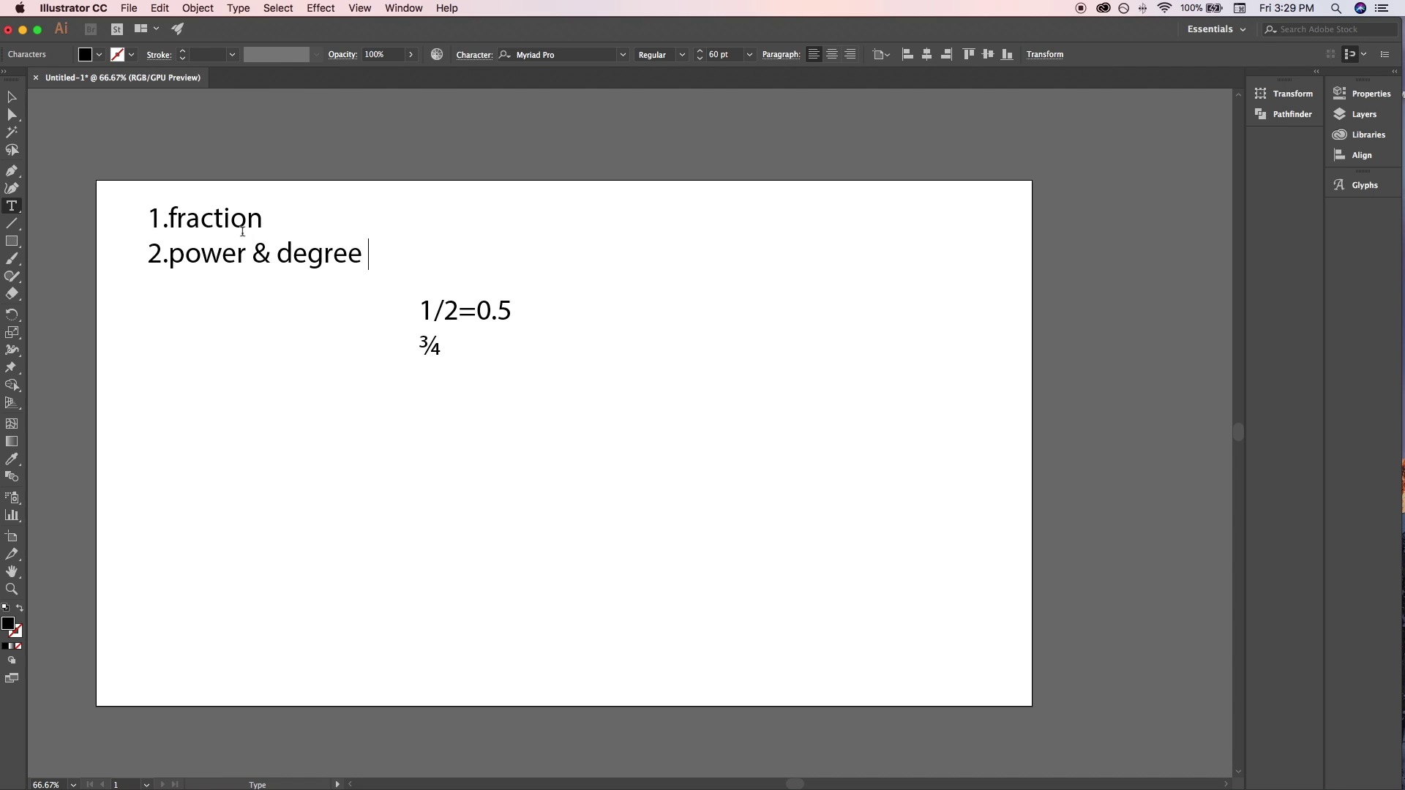
type("terms ")
type("3.")
type("E")
type("quation")
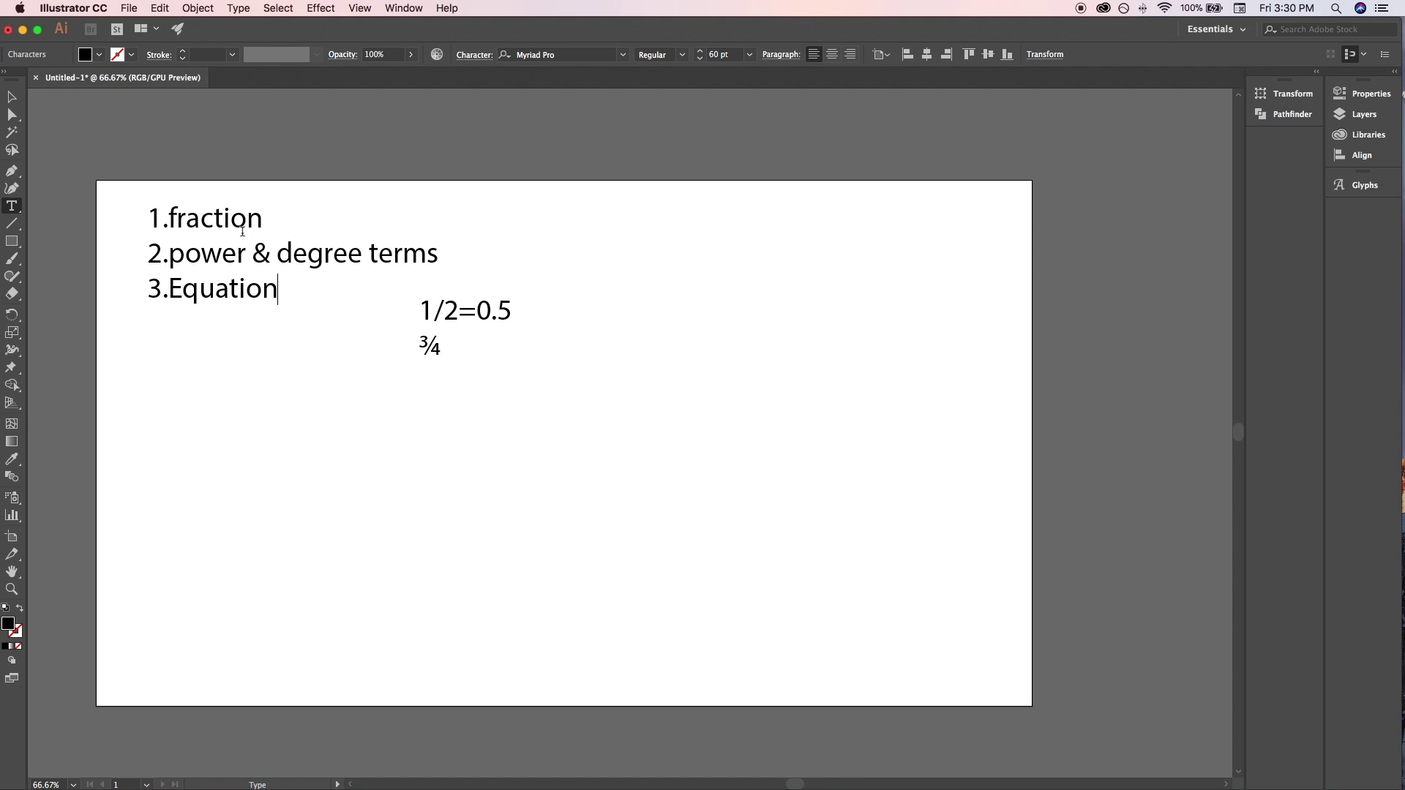
- Add '4.square root' as the fourth item and delete the old 1/2=0.5 example
key("Return")
type("4.")
type("square r")
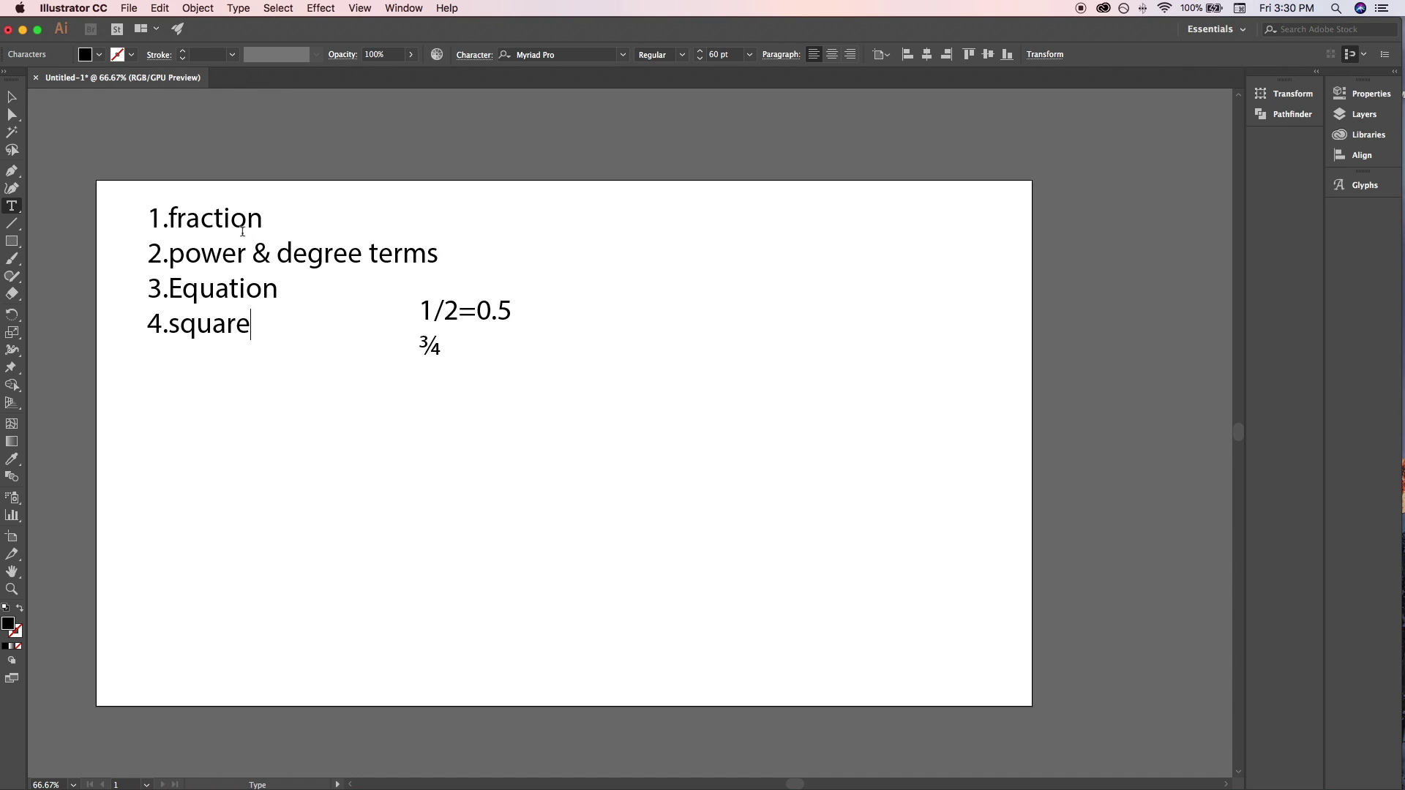
type("oot")
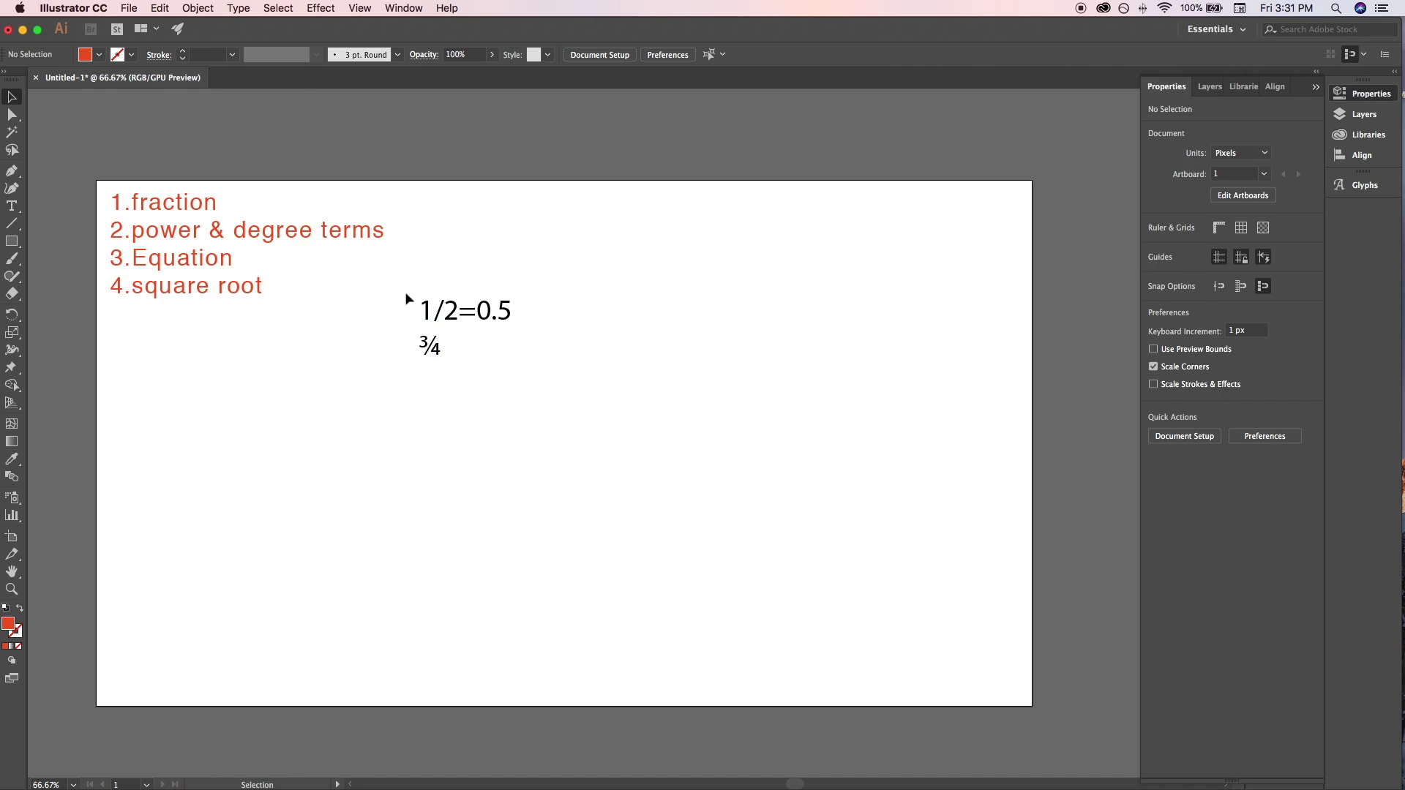
left_click_drag(382, 301, 578, 383)
key("Delete")
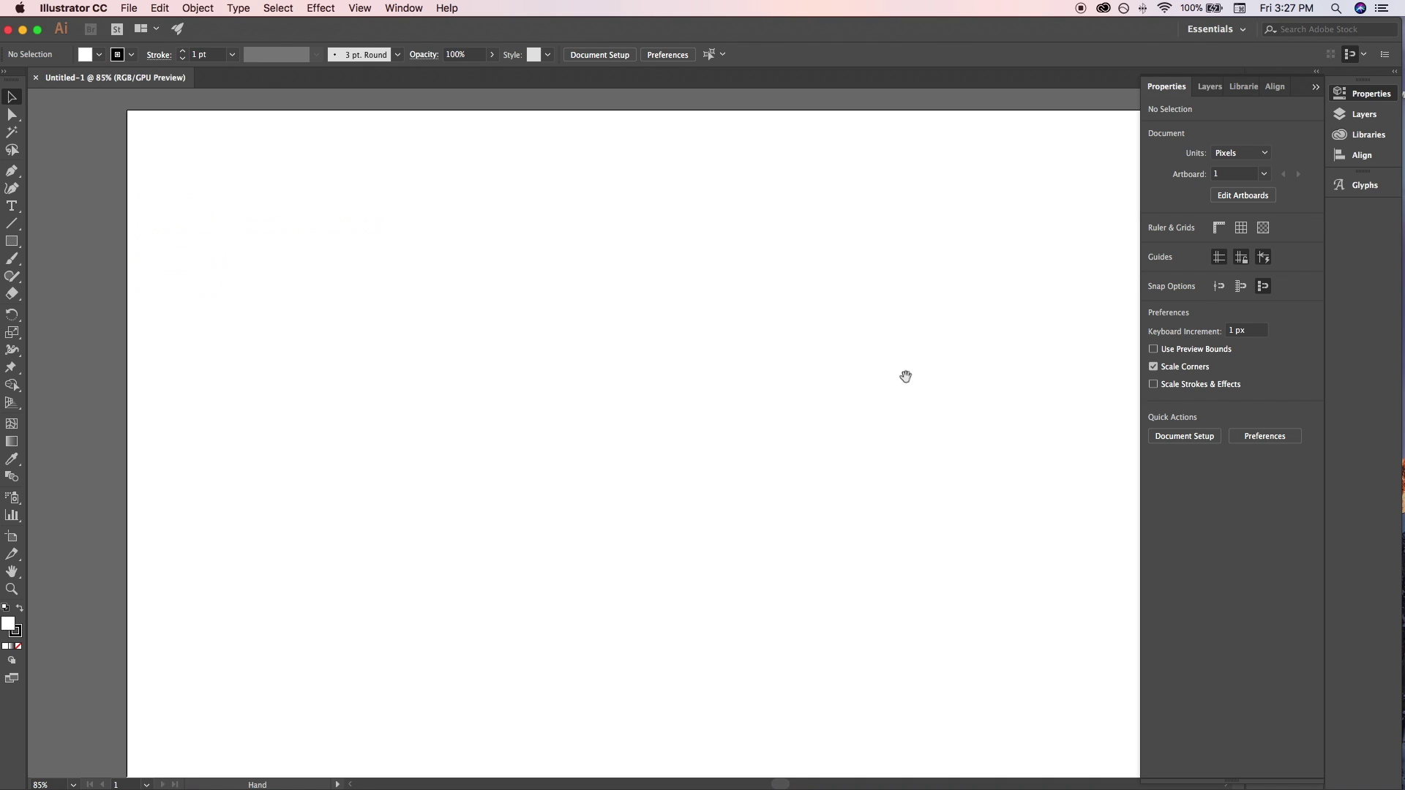
- Zoom out to the whole artboard and place a new text object
left_click_drag(903, 376, 709, 392)
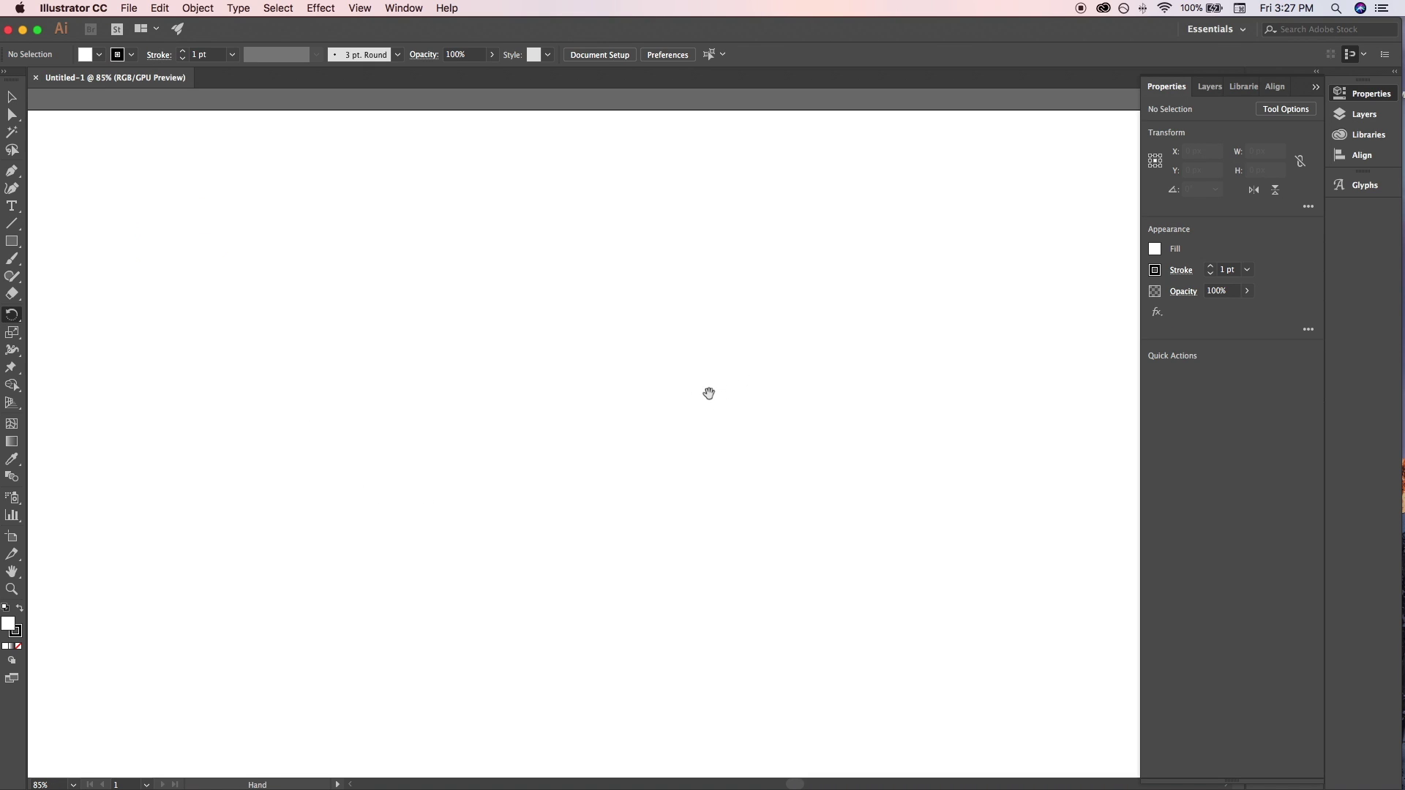
key("super+minus")
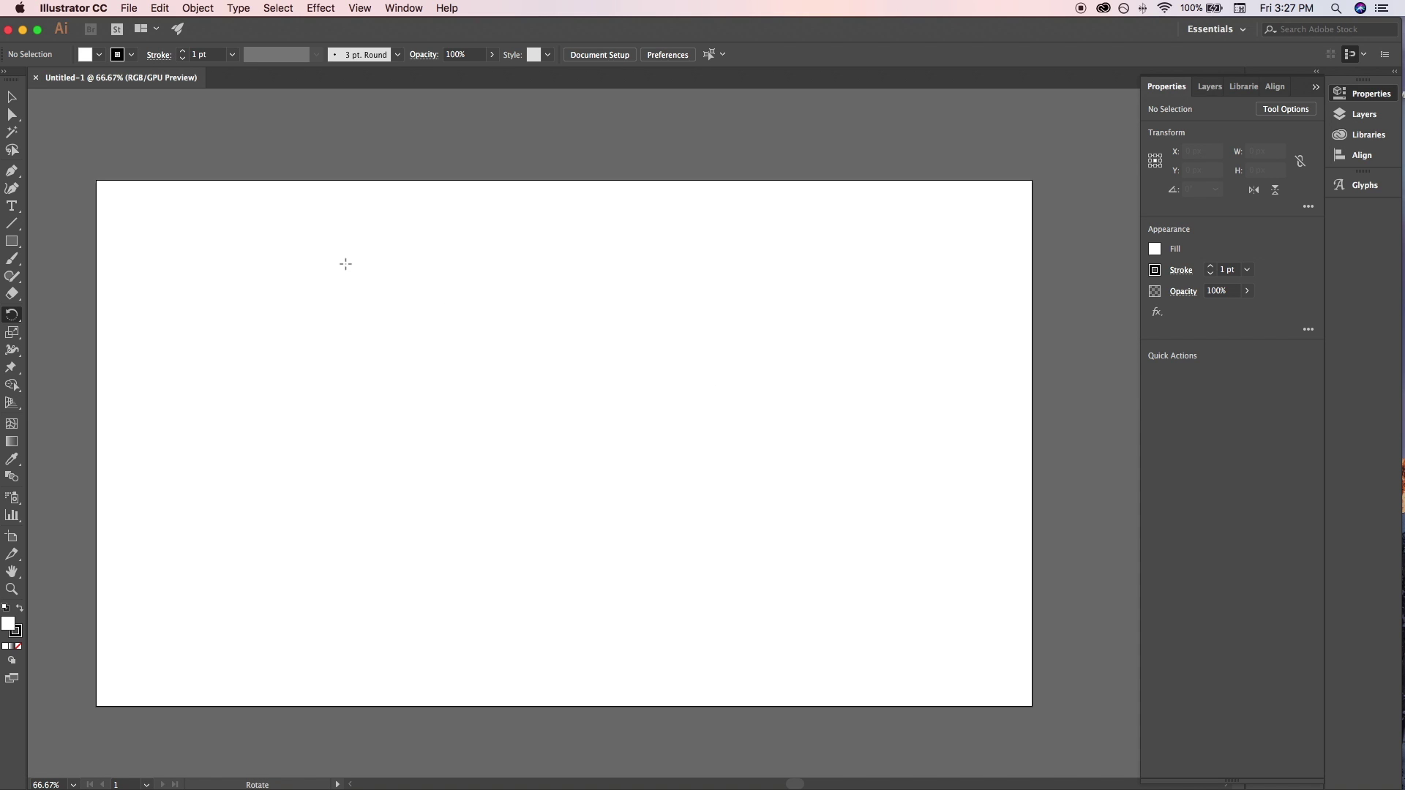
left_click(12, 97)
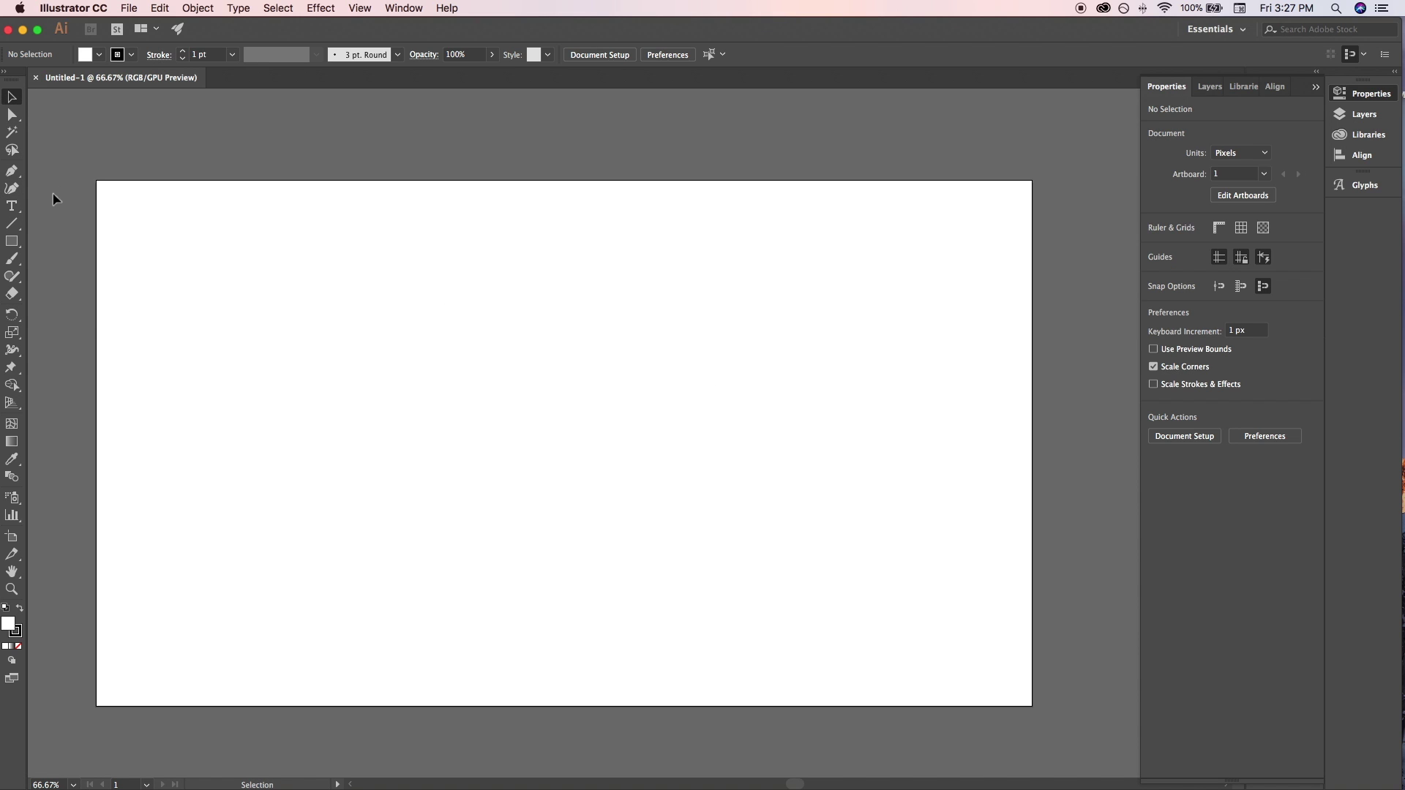
left_click(12, 205)
left_click(418, 320)
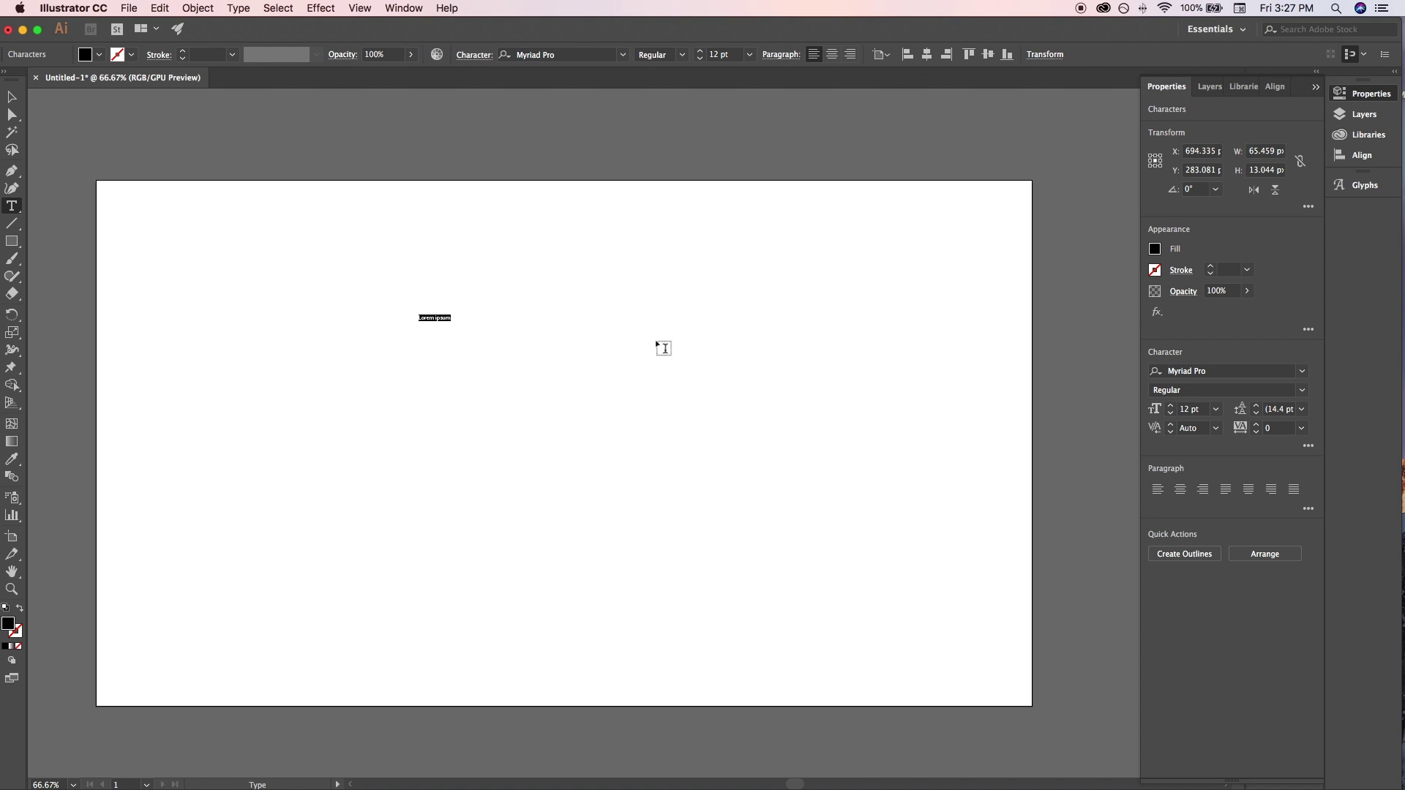
- Set the text size to 60 pt and bring up the Glyphs panel
left_click(749, 54)
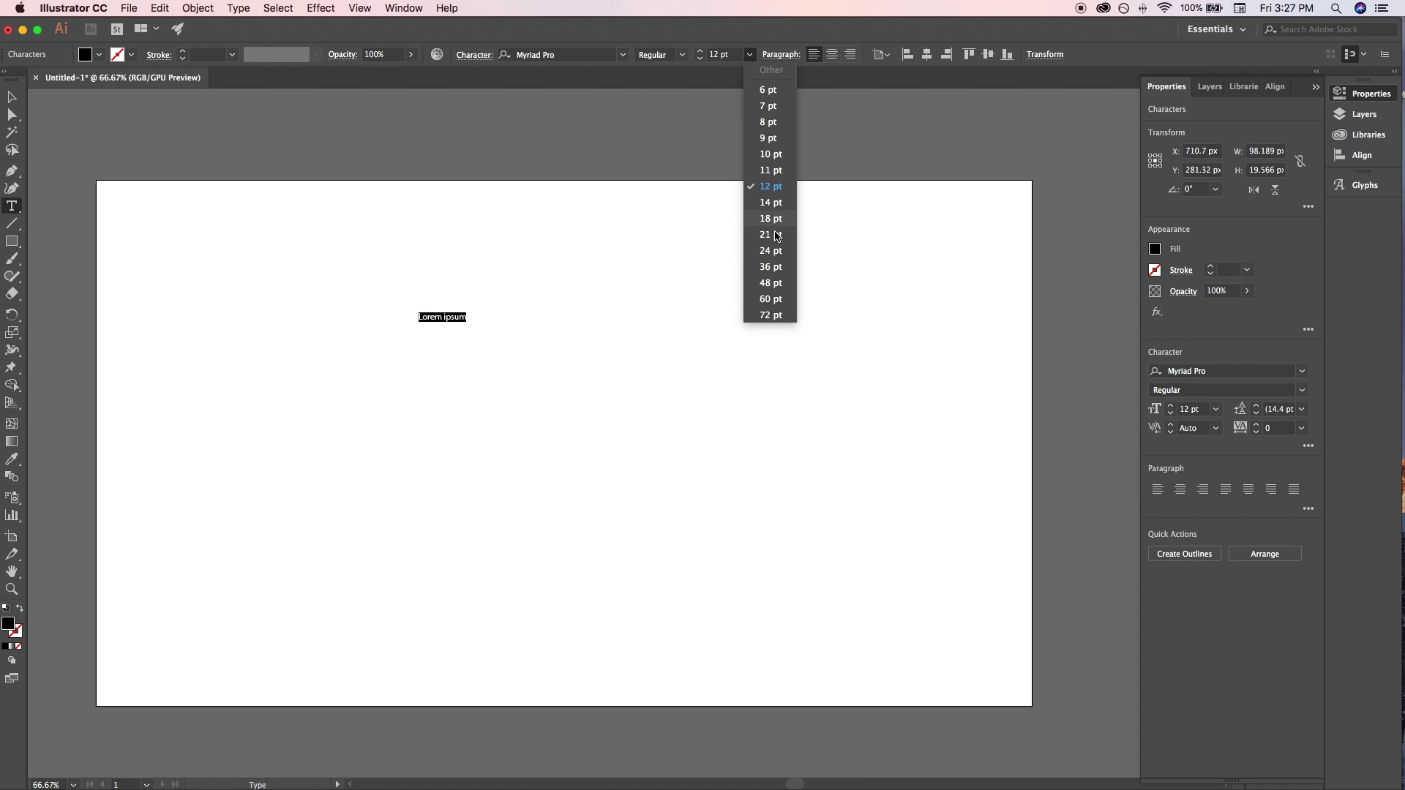
left_click(771, 298)
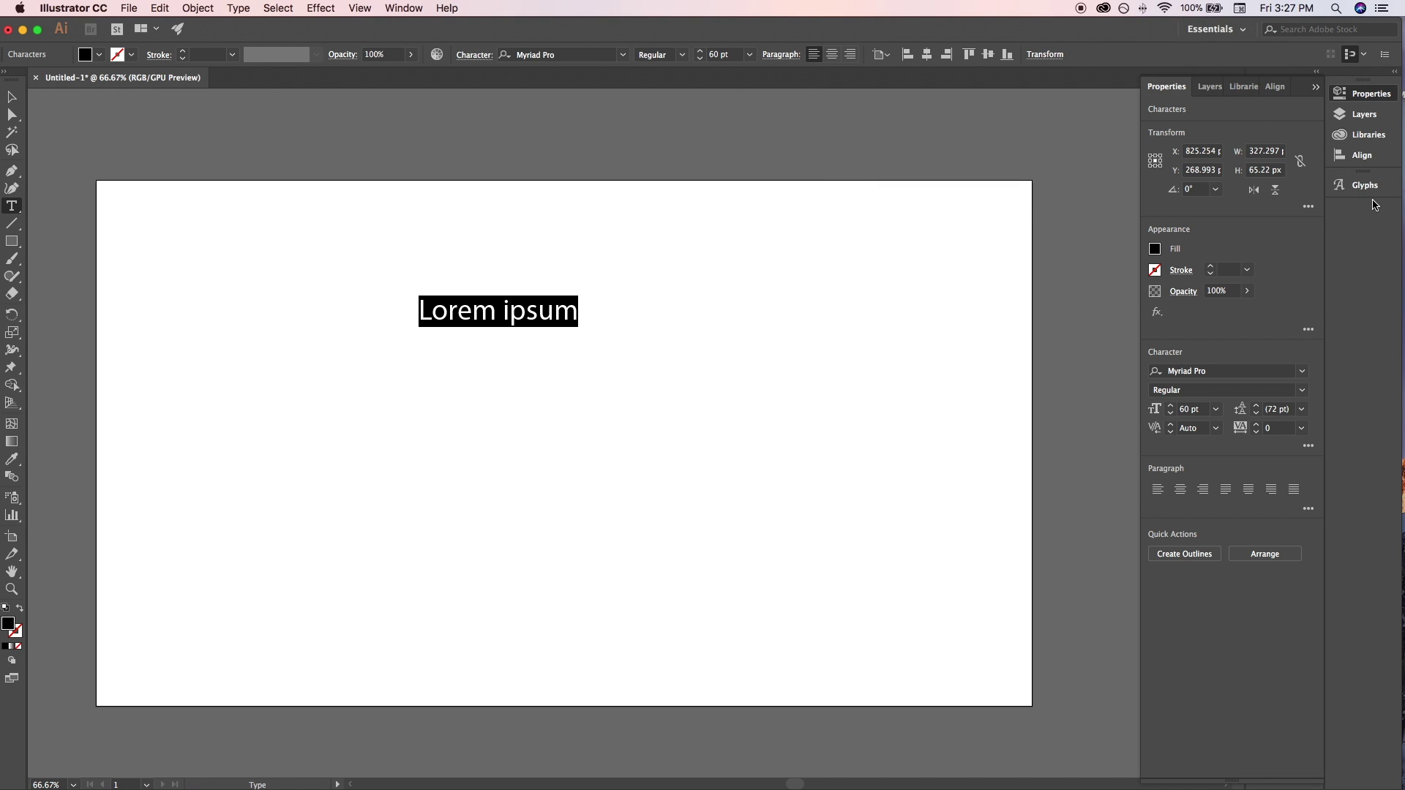
left_click(1364, 187)
left_click(239, 8)
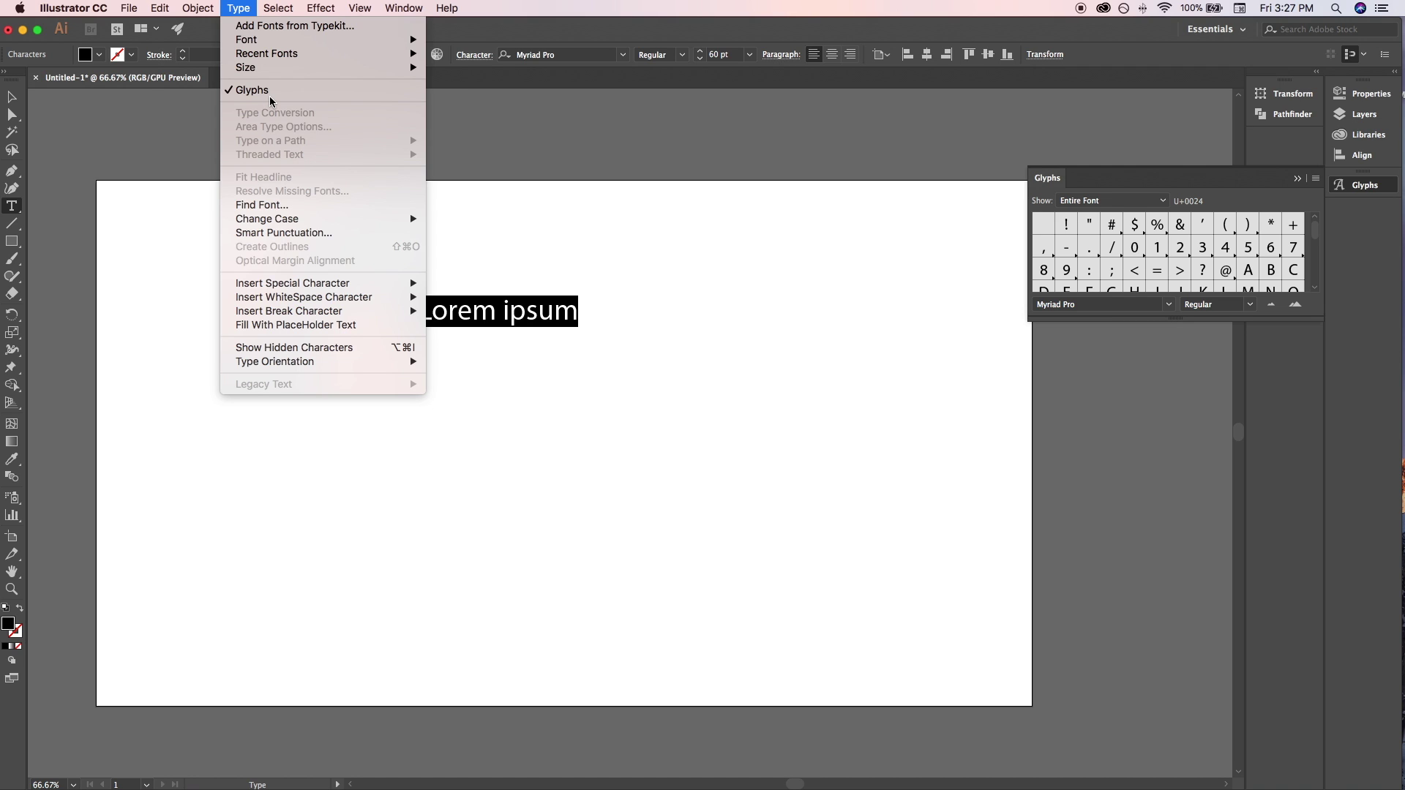
- Type a '1.Fraction' heading and move it higher on the artboard
left_click(808, 157)
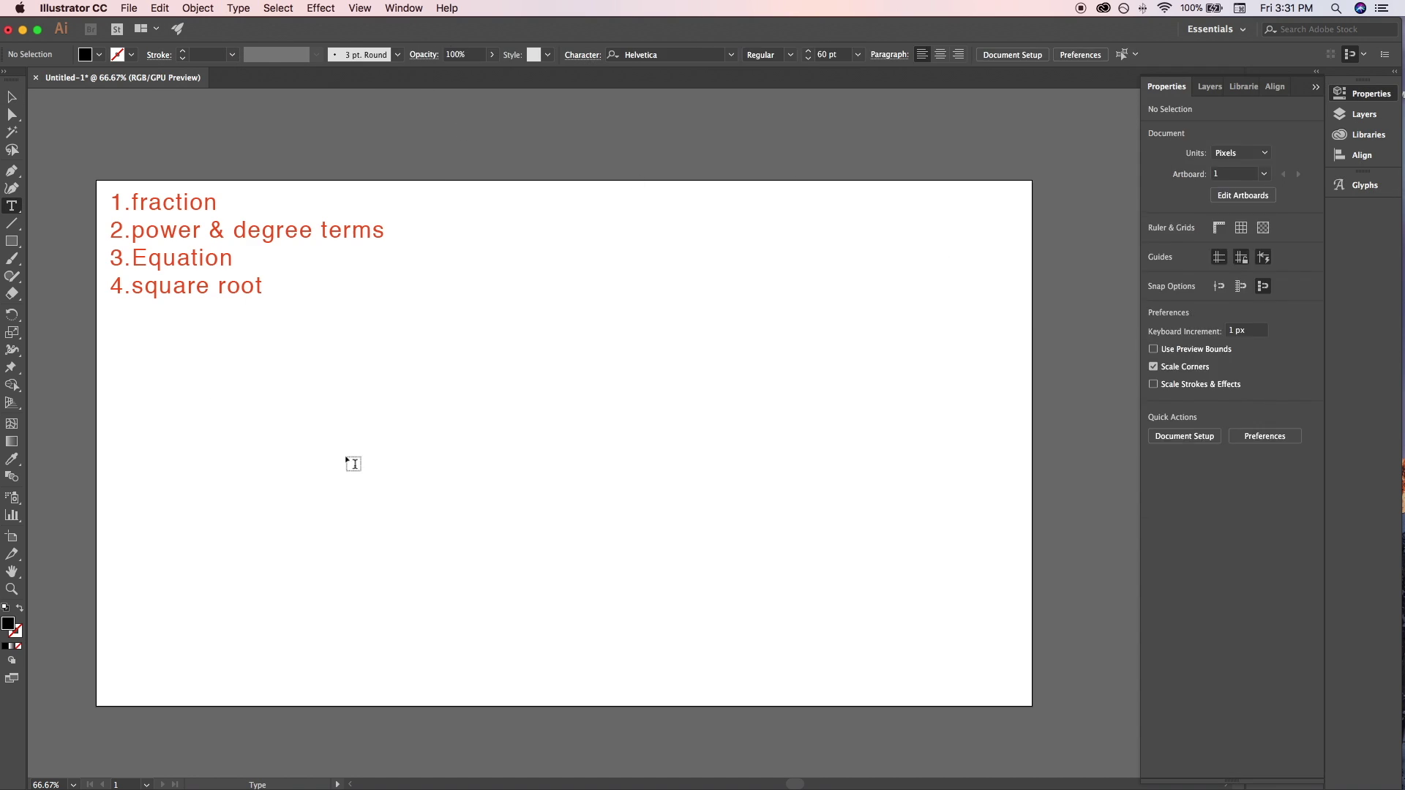
left_click(439, 458)
type("1.Fraction")
left_click_drag(576, 431, 546, 298)
- Place new text below the heading and show Myriad Pro numerator glyphs
key("t")
left_click(450, 453)
left_click(1362, 185)
left_click(1169, 304)
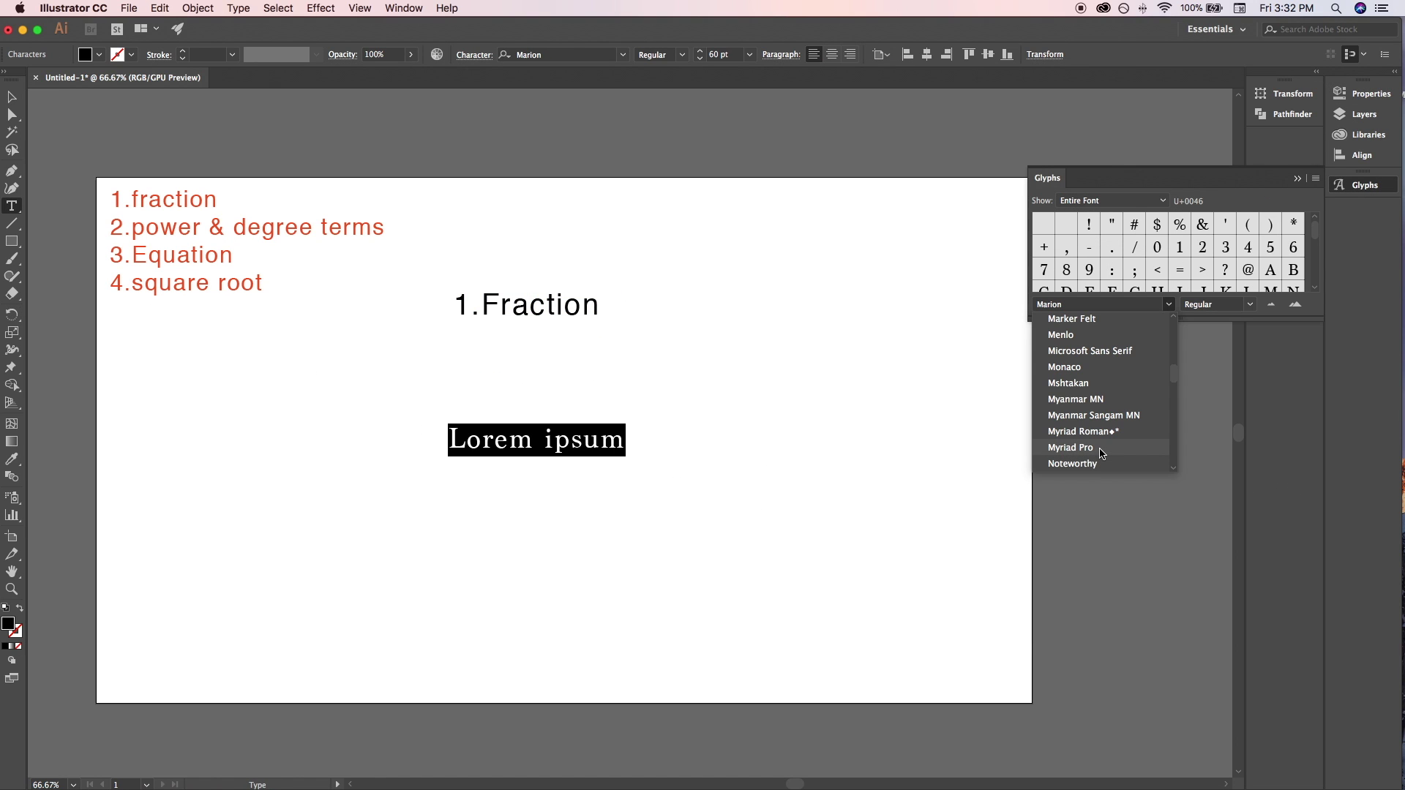
left_click(1101, 448)
left_click(1159, 200)
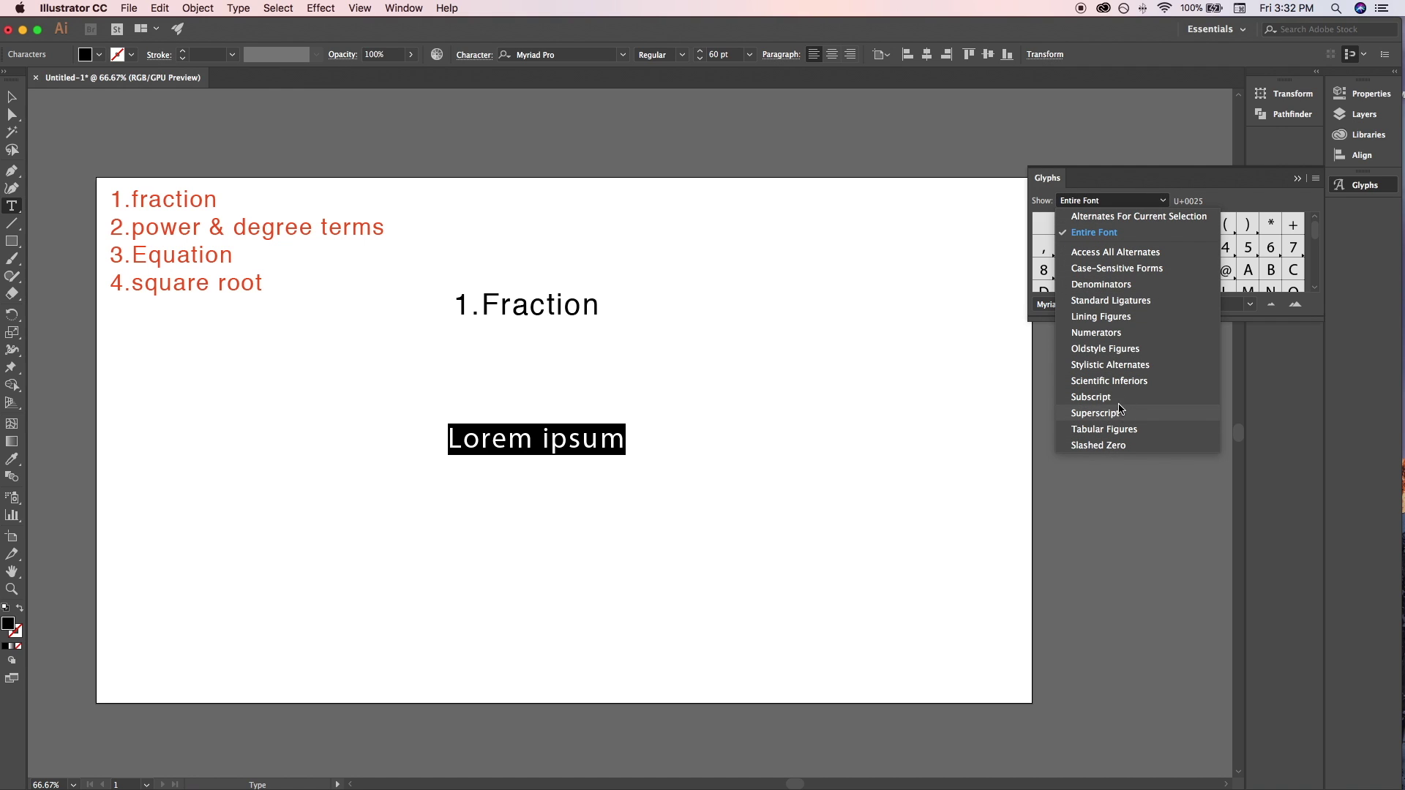
left_click(1107, 333)
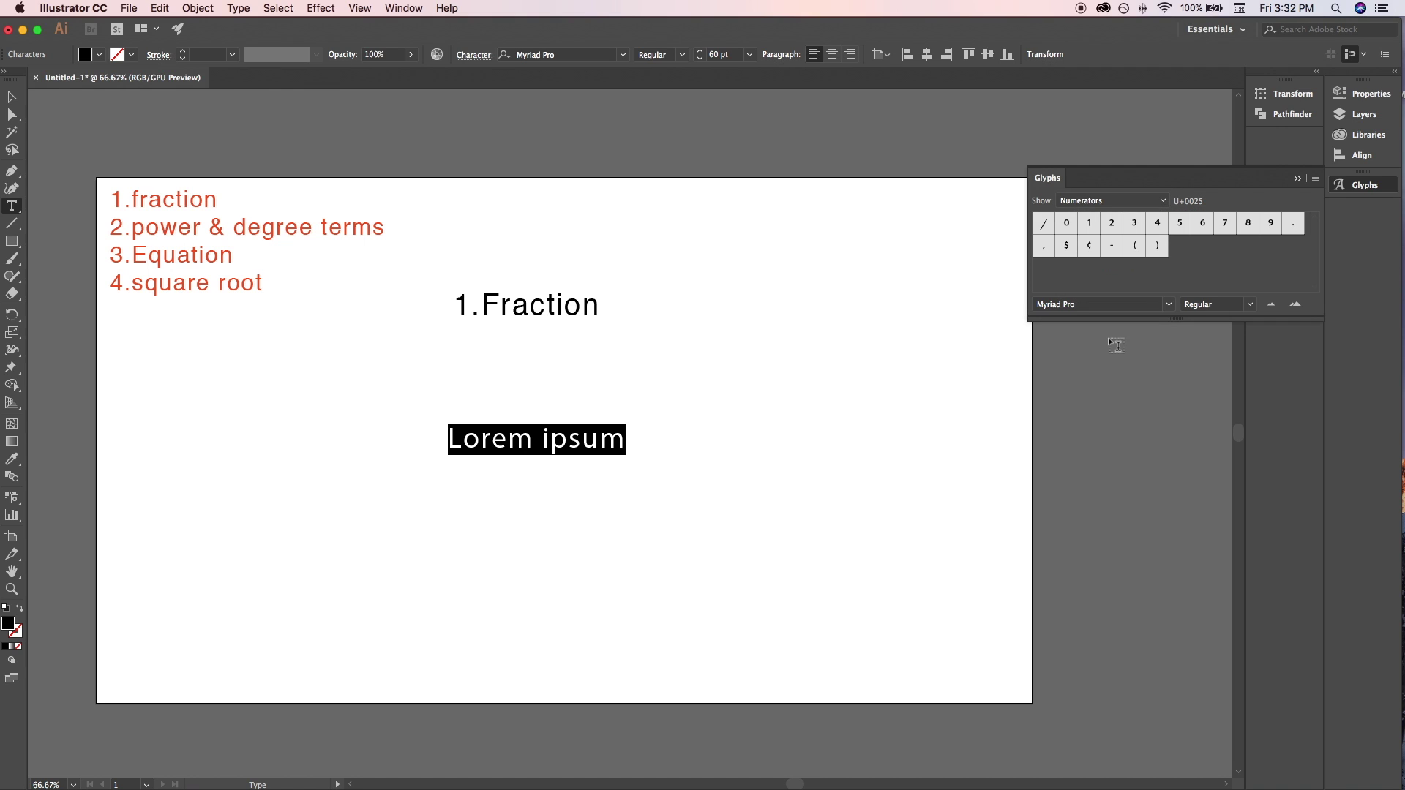
- Insert a numerator 2 and fraction slash, then switch the glyphs to denominators
double_click(1112, 223)
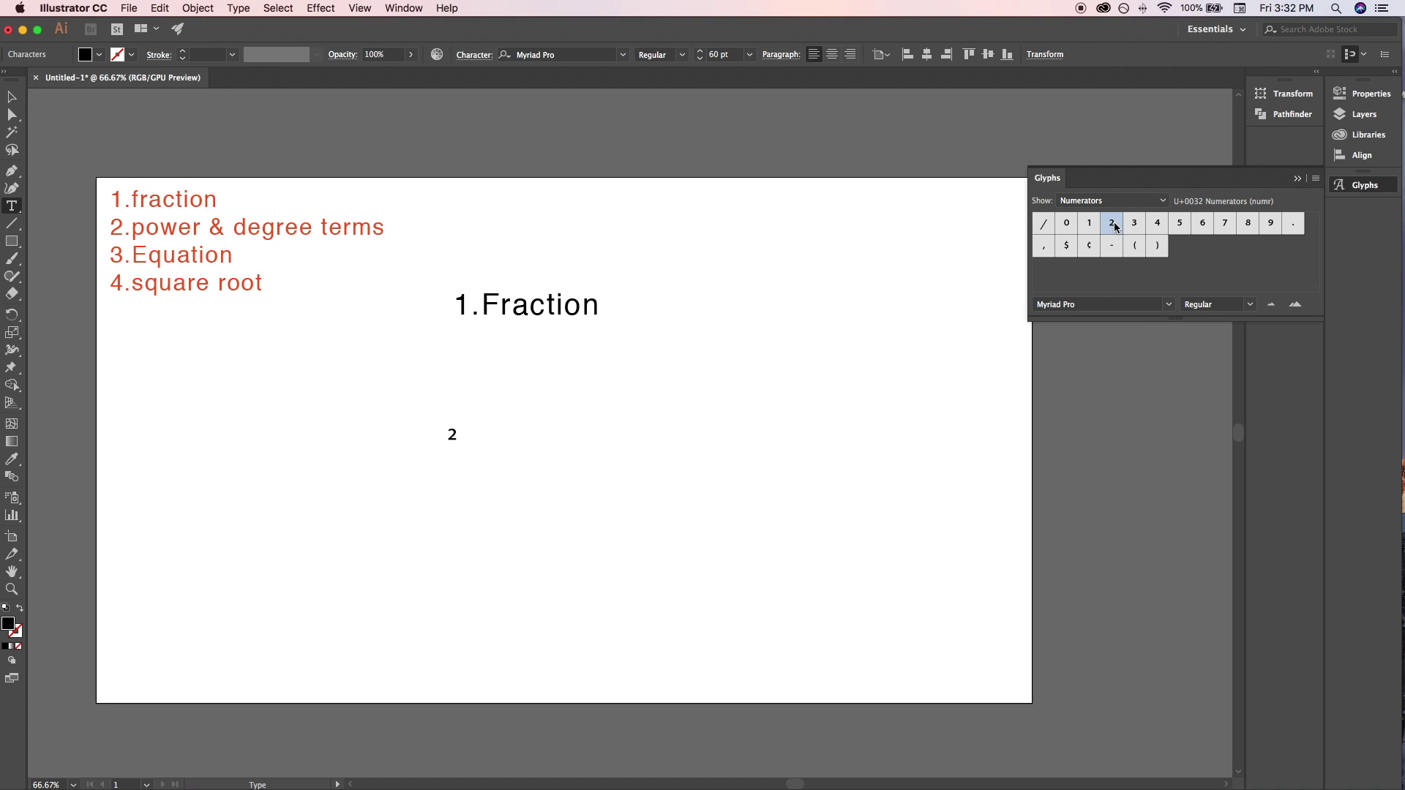
double_click(1043, 223)
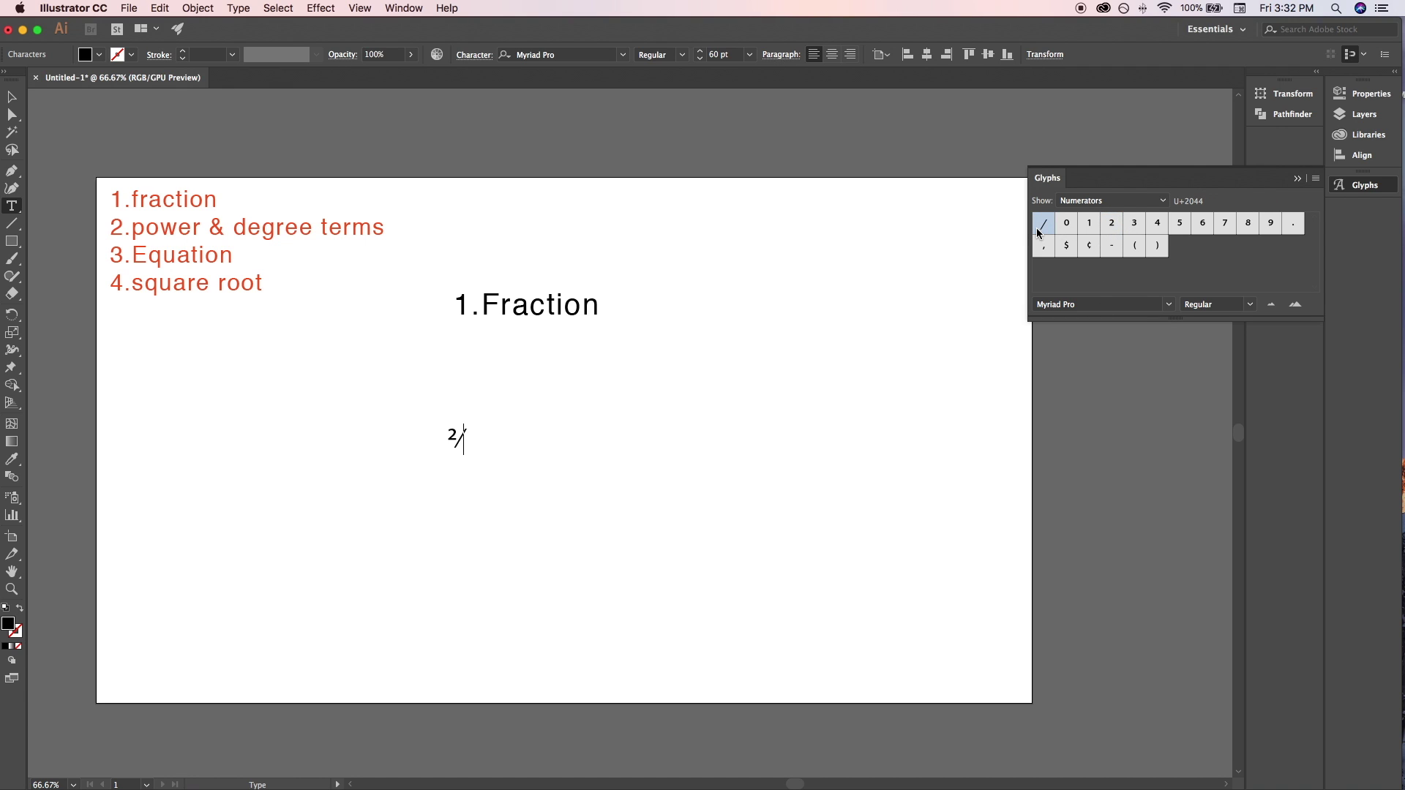
double_click(1113, 225)
key("BackSpace")
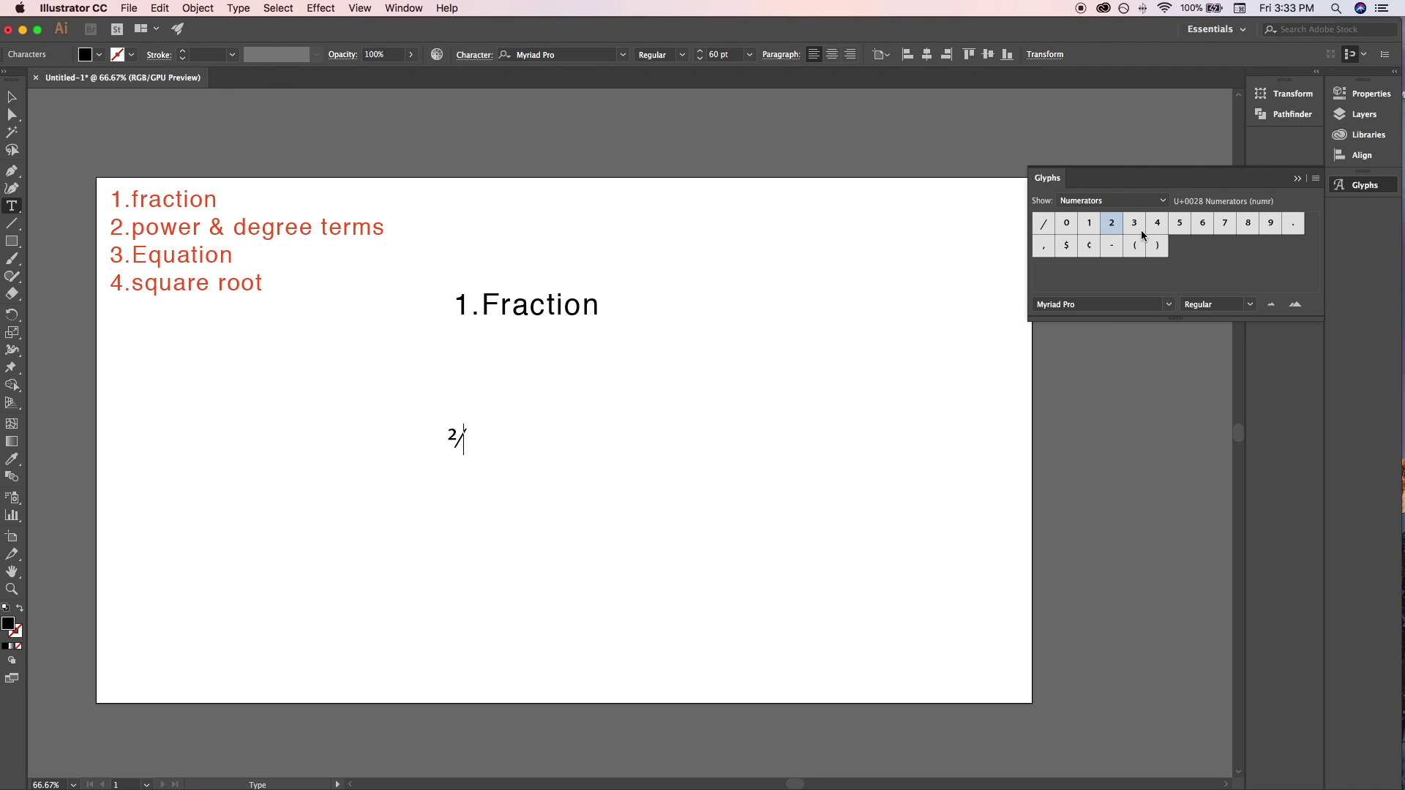
left_click(1139, 205)
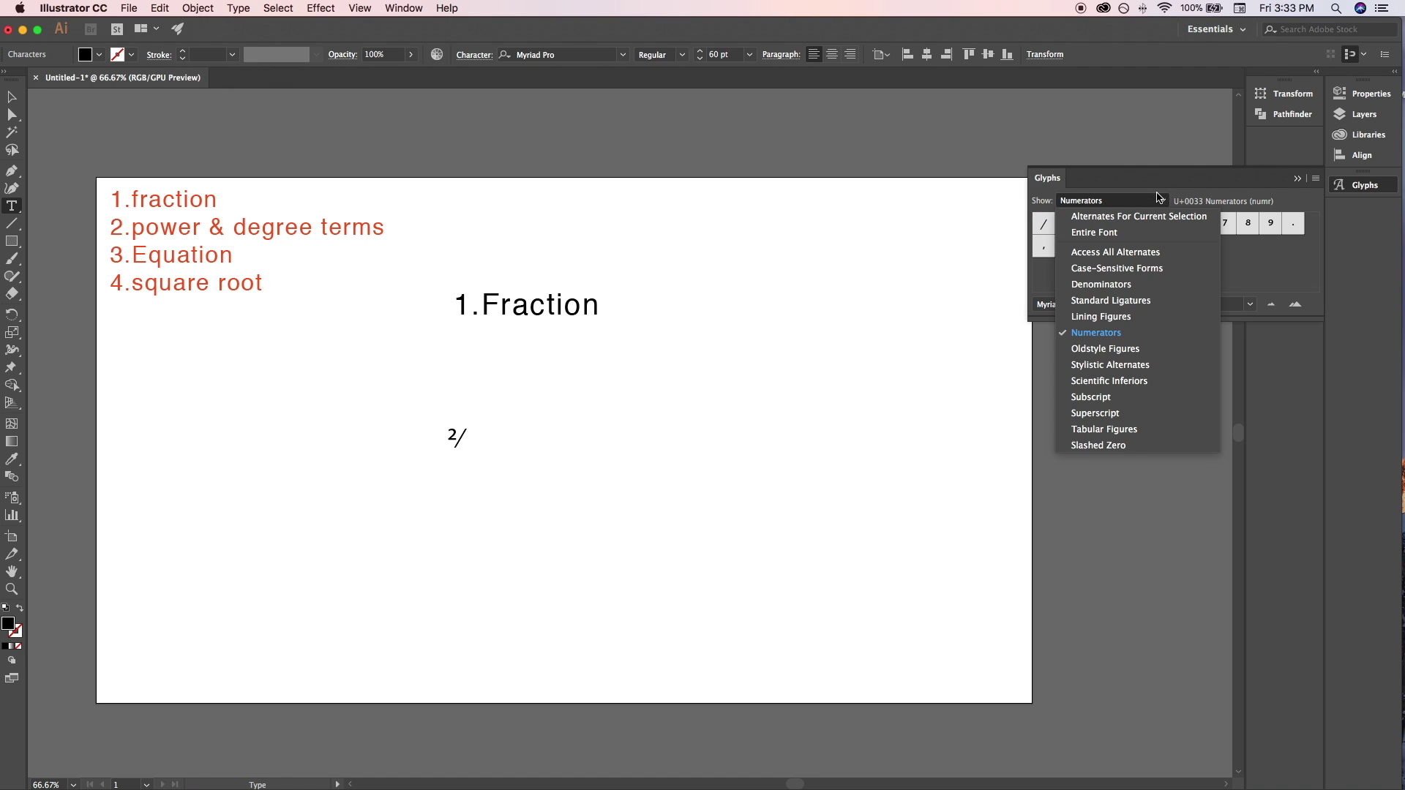
left_click(1092, 285)
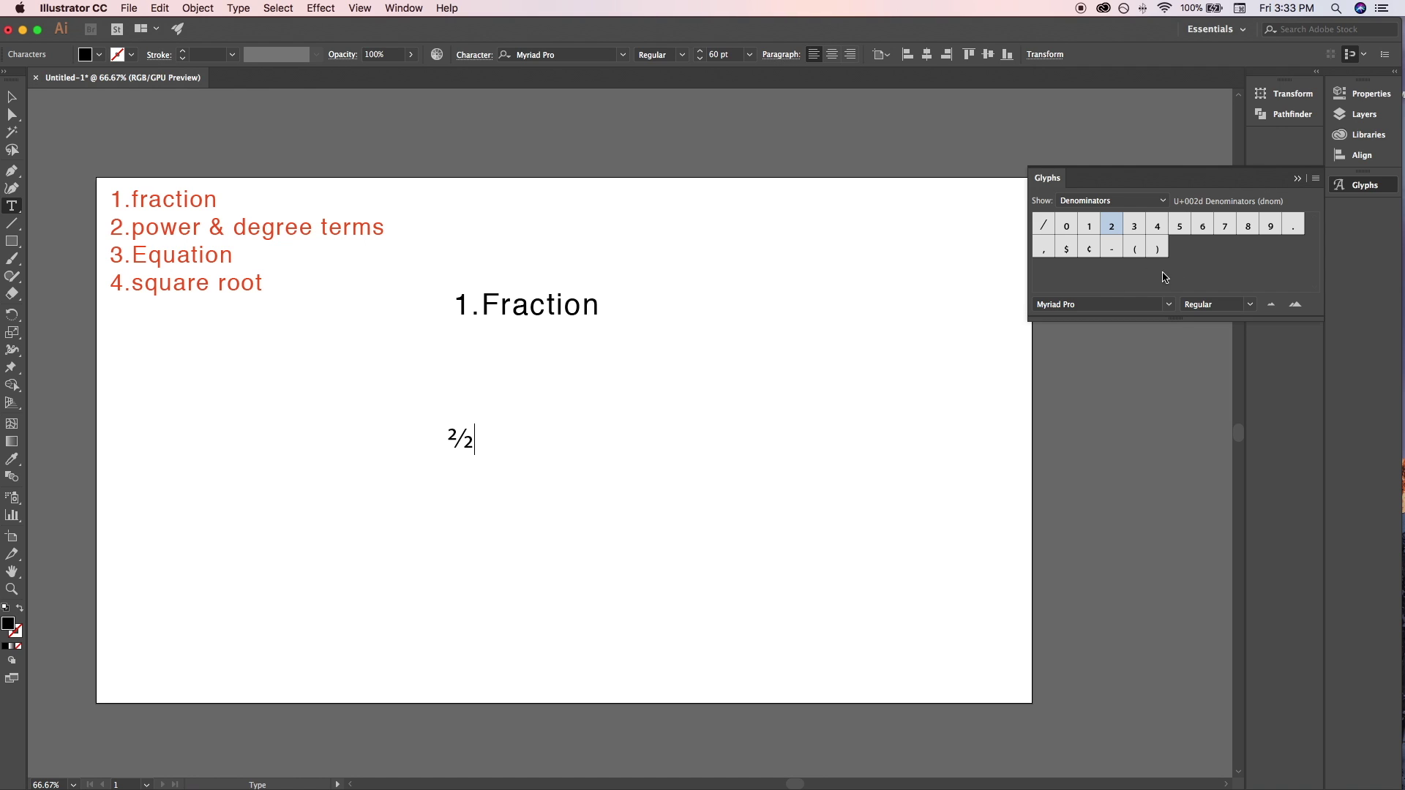
- Try an equals sign after the fraction, remove it, and start a new line
left_click(1154, 199)
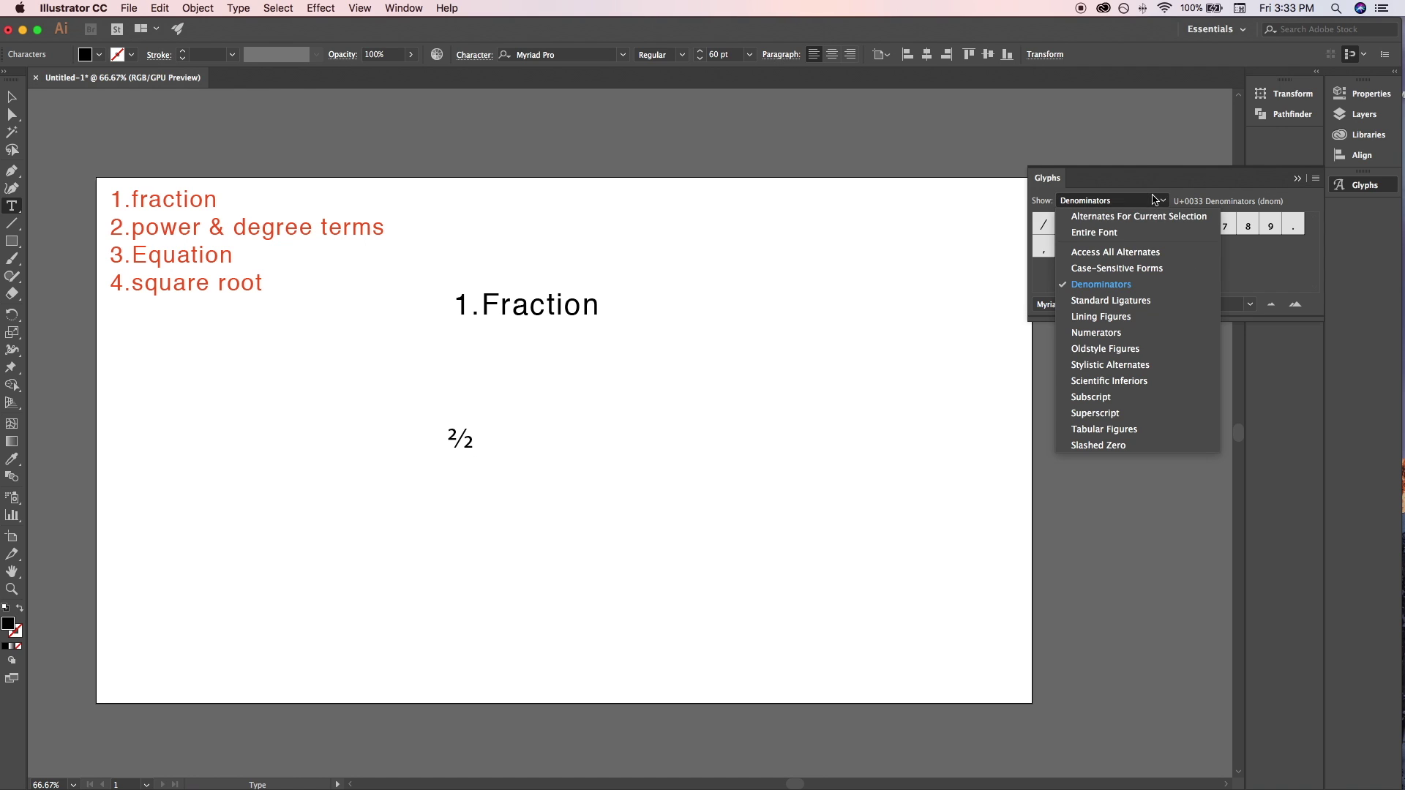
left_click(1130, 233)
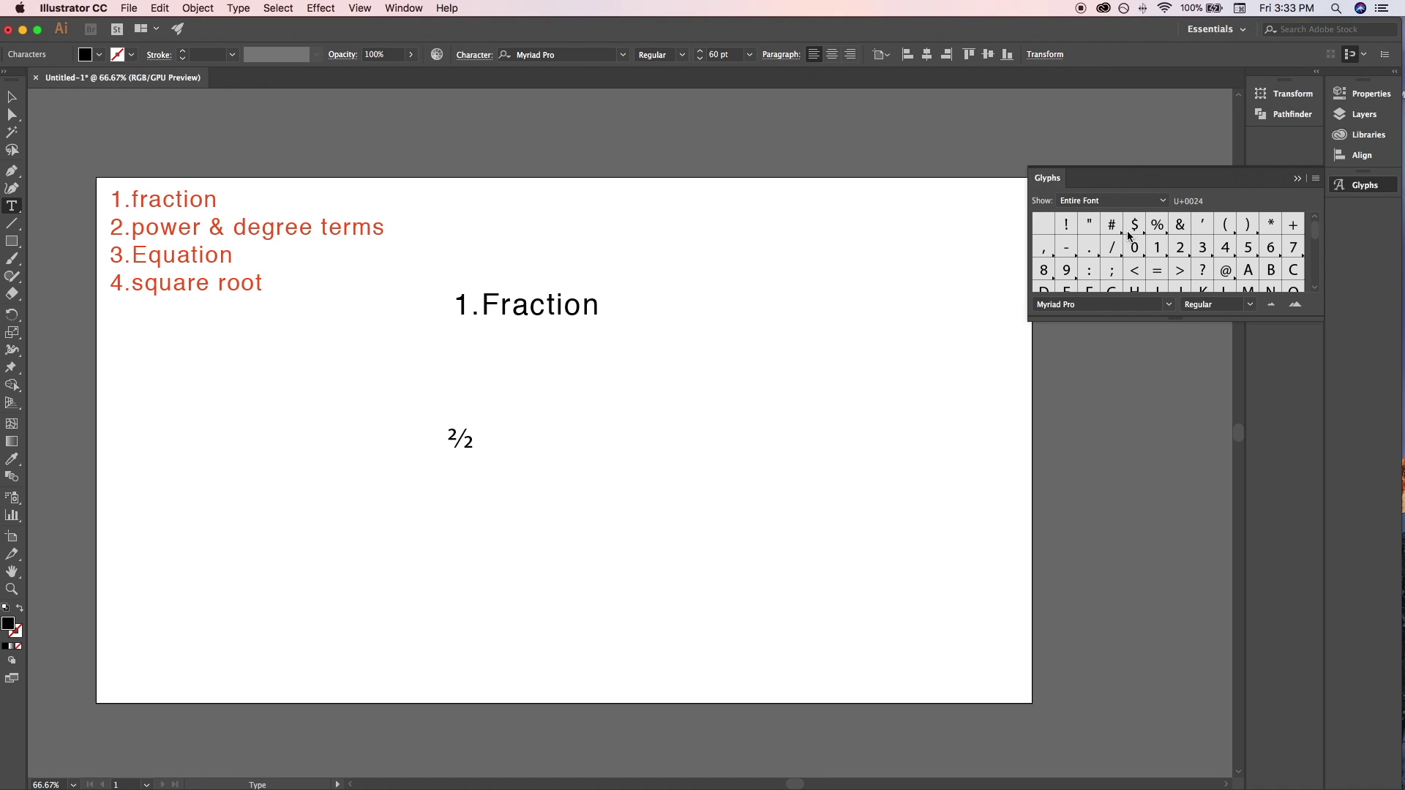
double_click(1156, 271)
key("BackSpace")
key("Return")
left_click(1135, 203)
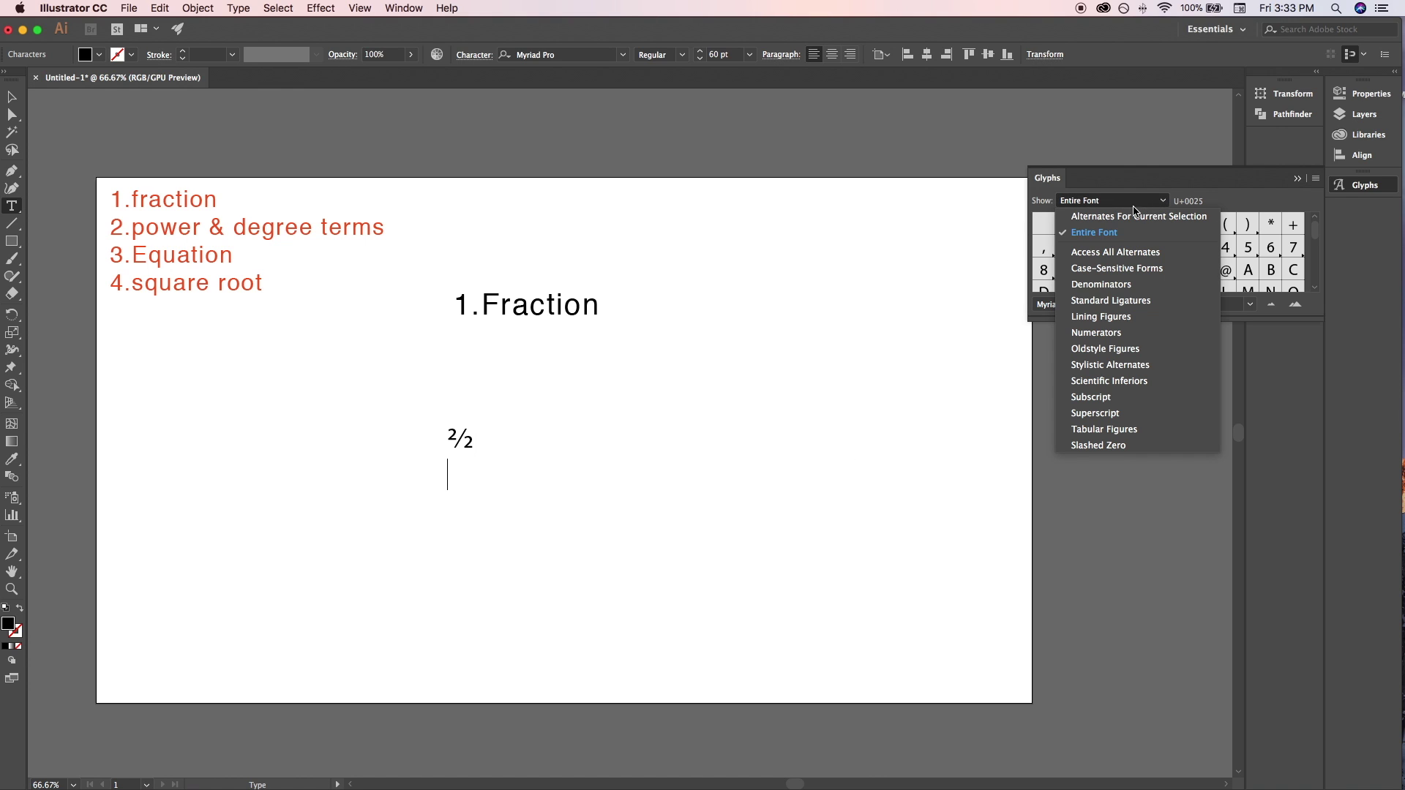
- Build the 7/5 fraction with a fraction slash and a denominator 5 glyph
left_click(1115, 336)
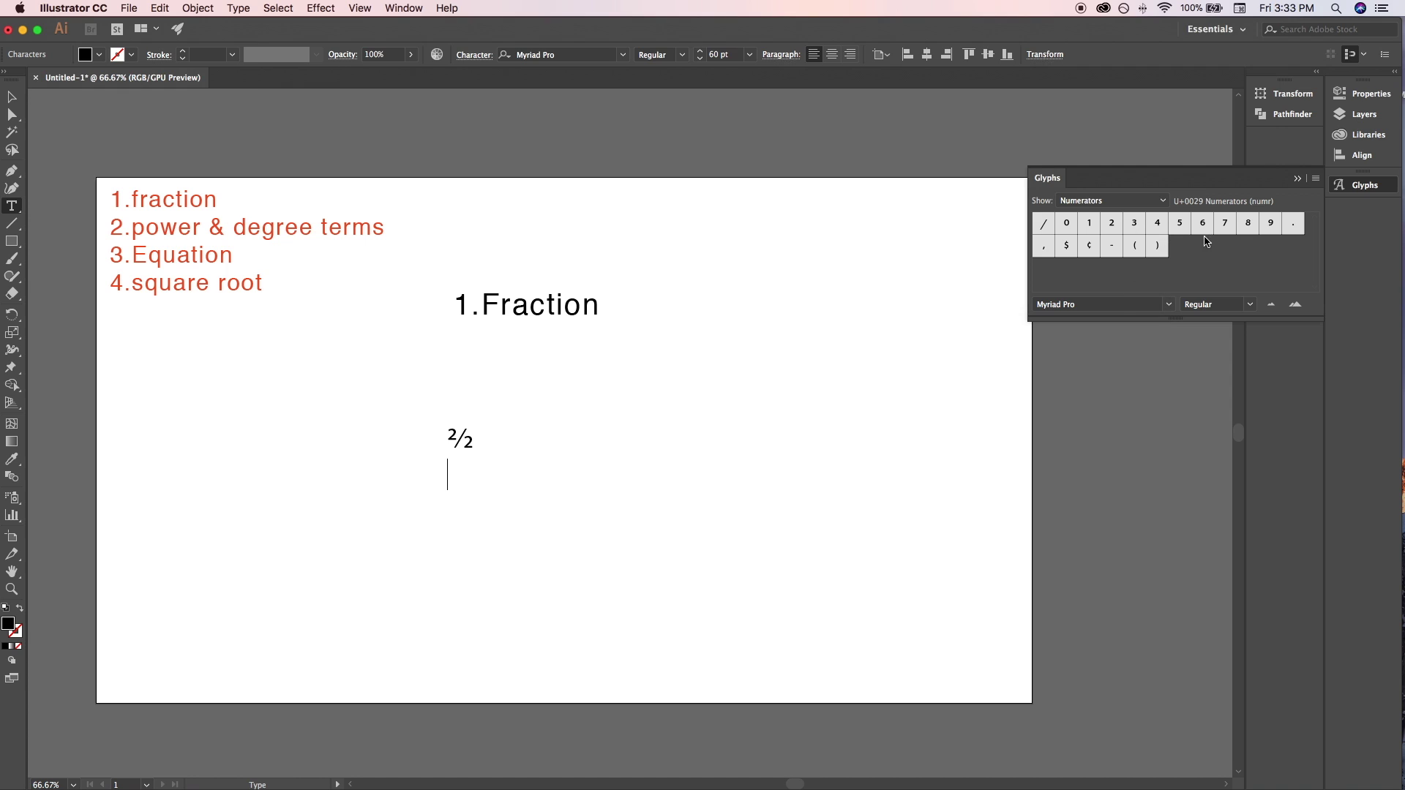
double_click(1043, 223)
left_click(1161, 202)
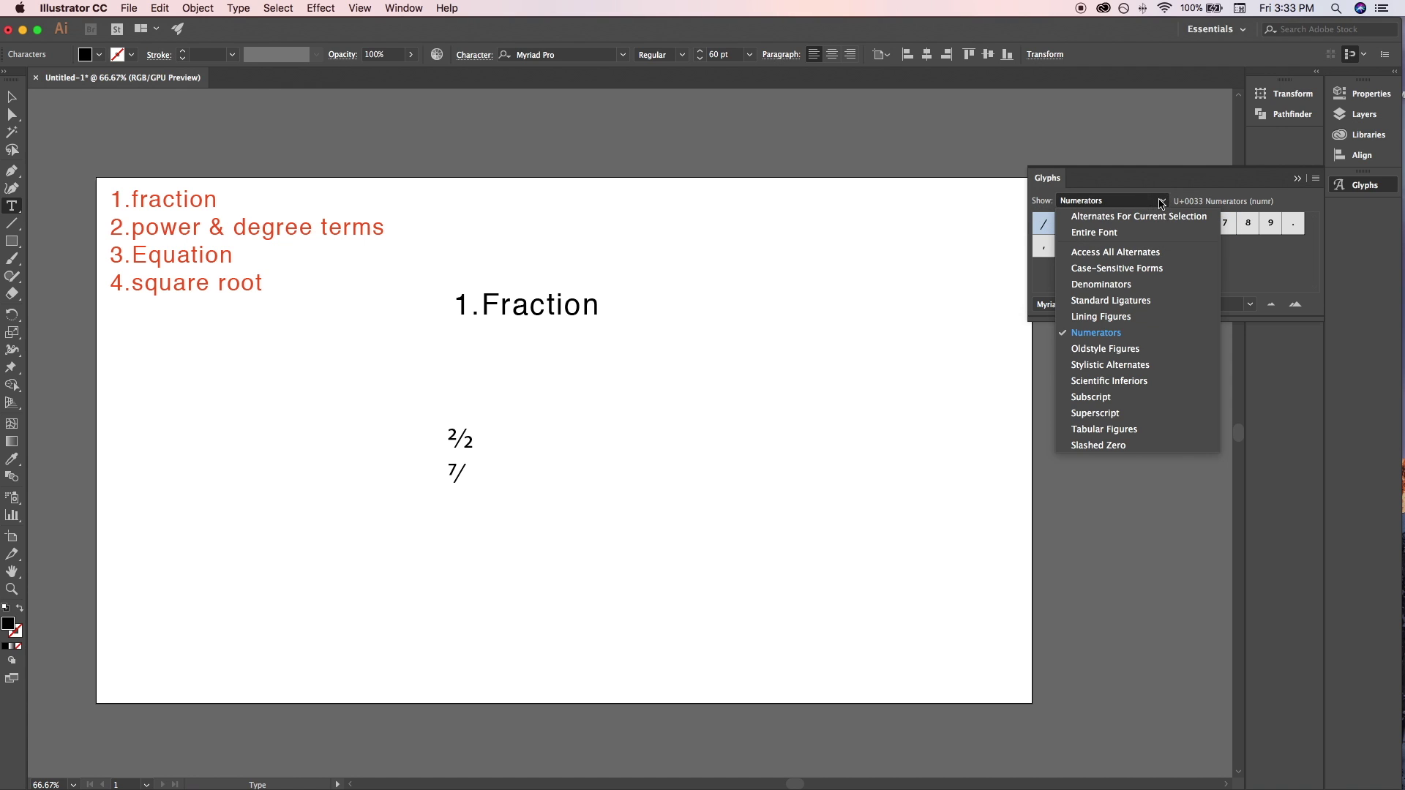
left_click(1126, 287)
double_click(1179, 225)
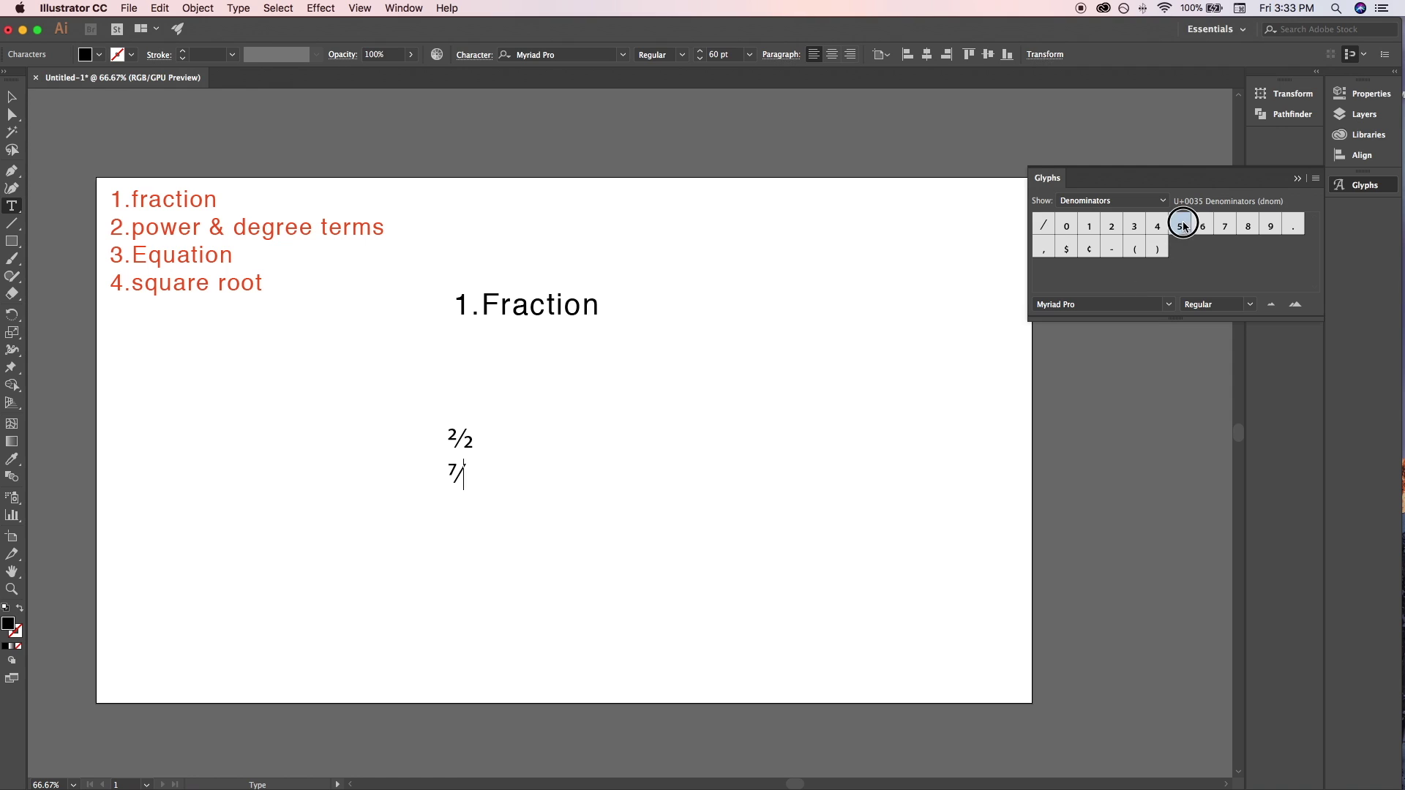
key("cmd+z")
left_click(1181, 221)
left_click(1181, 221)
- Try a typed 4/5 on a new line, erase it, and collapse the Glyphs panel
key("Return")
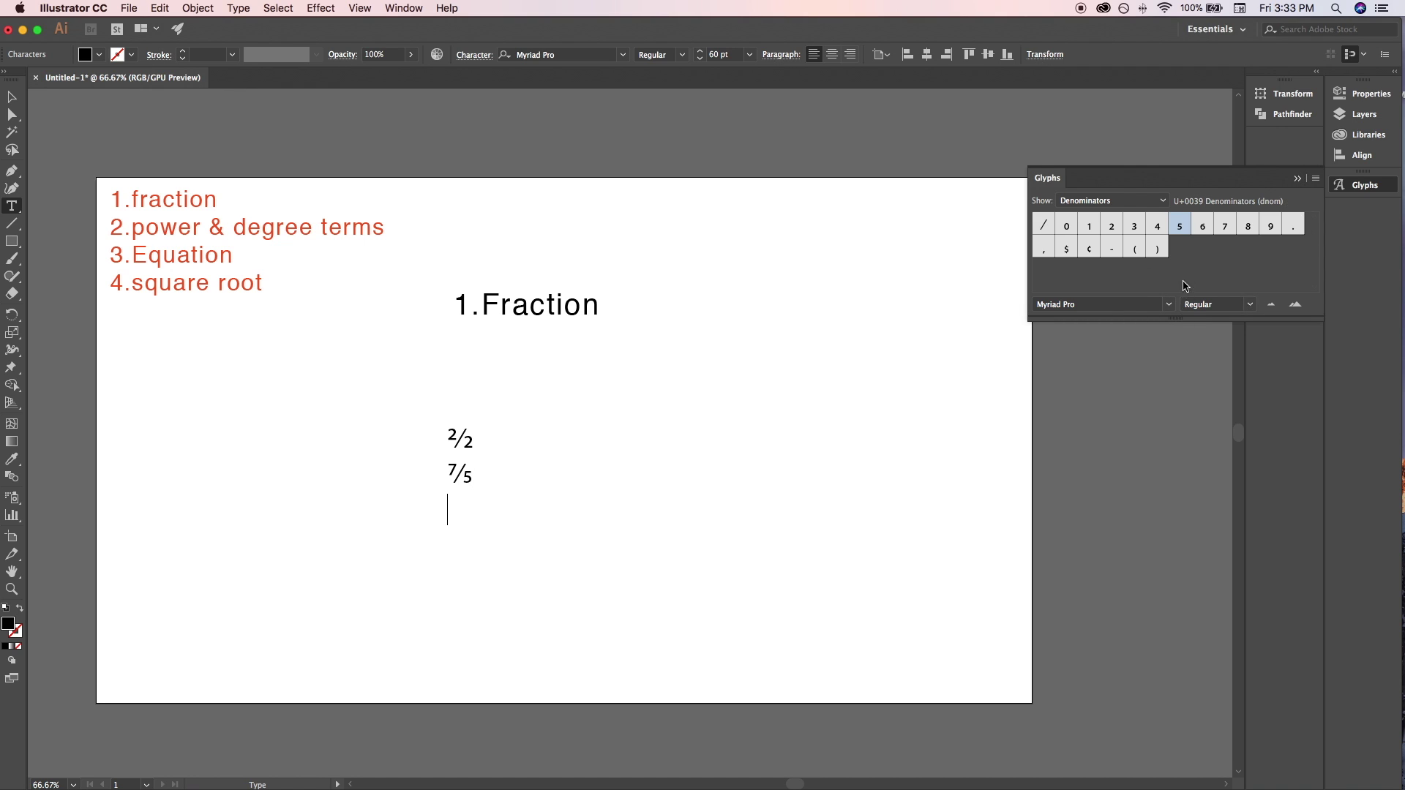
left_click(1163, 202)
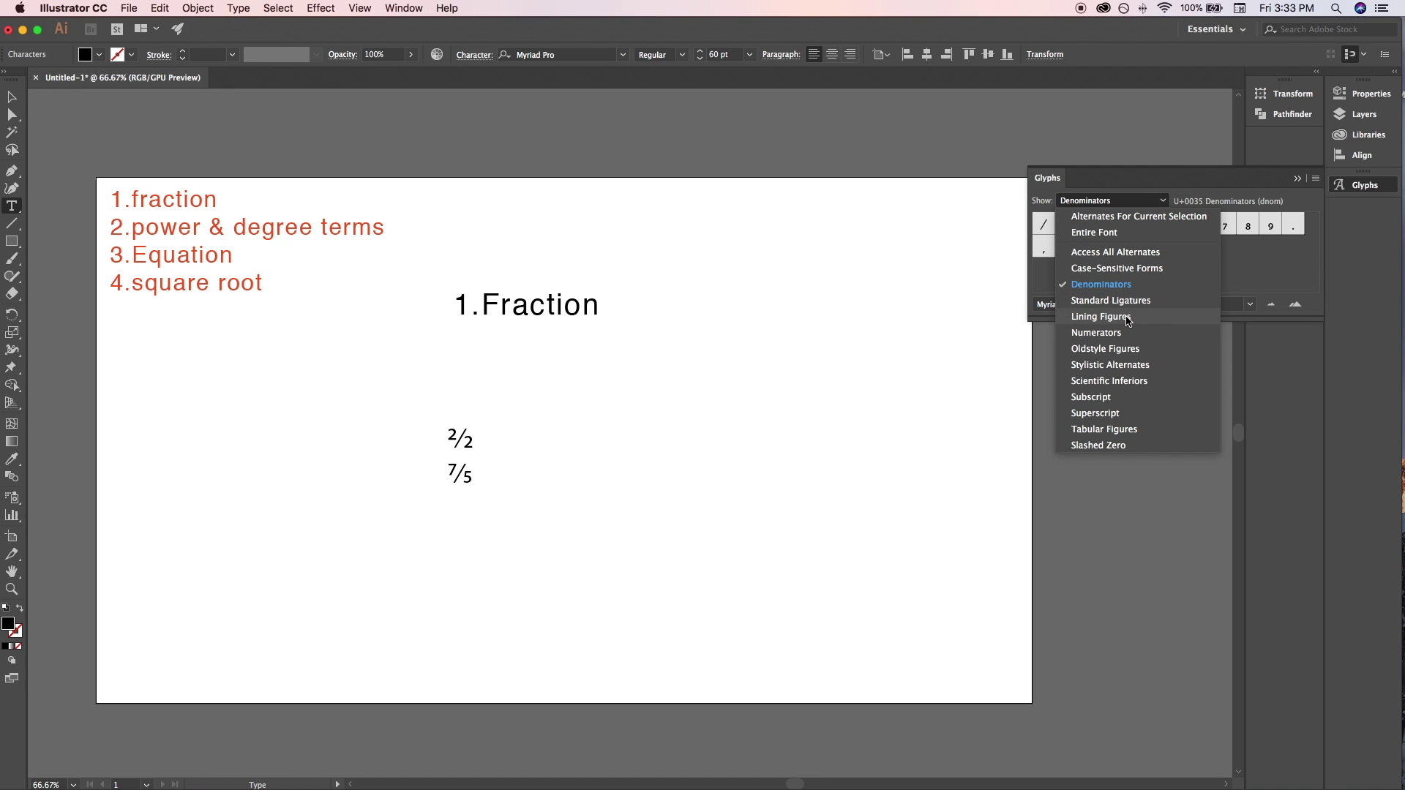
left_click(1236, 378)
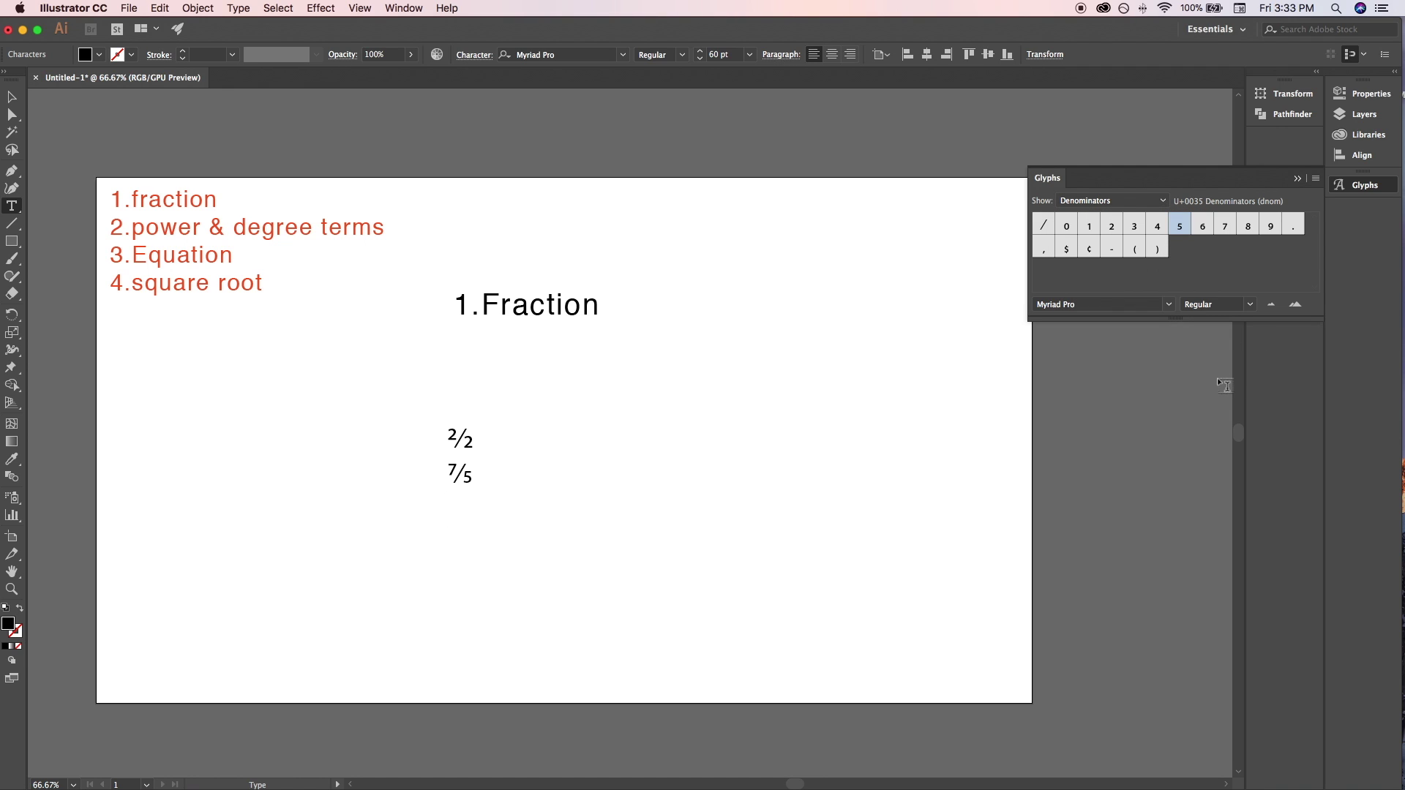
type("4")
type("/")
type("5")
key("BackSpace")
key("BackSpace")
key("BackSpace")
left_click(1297, 179)
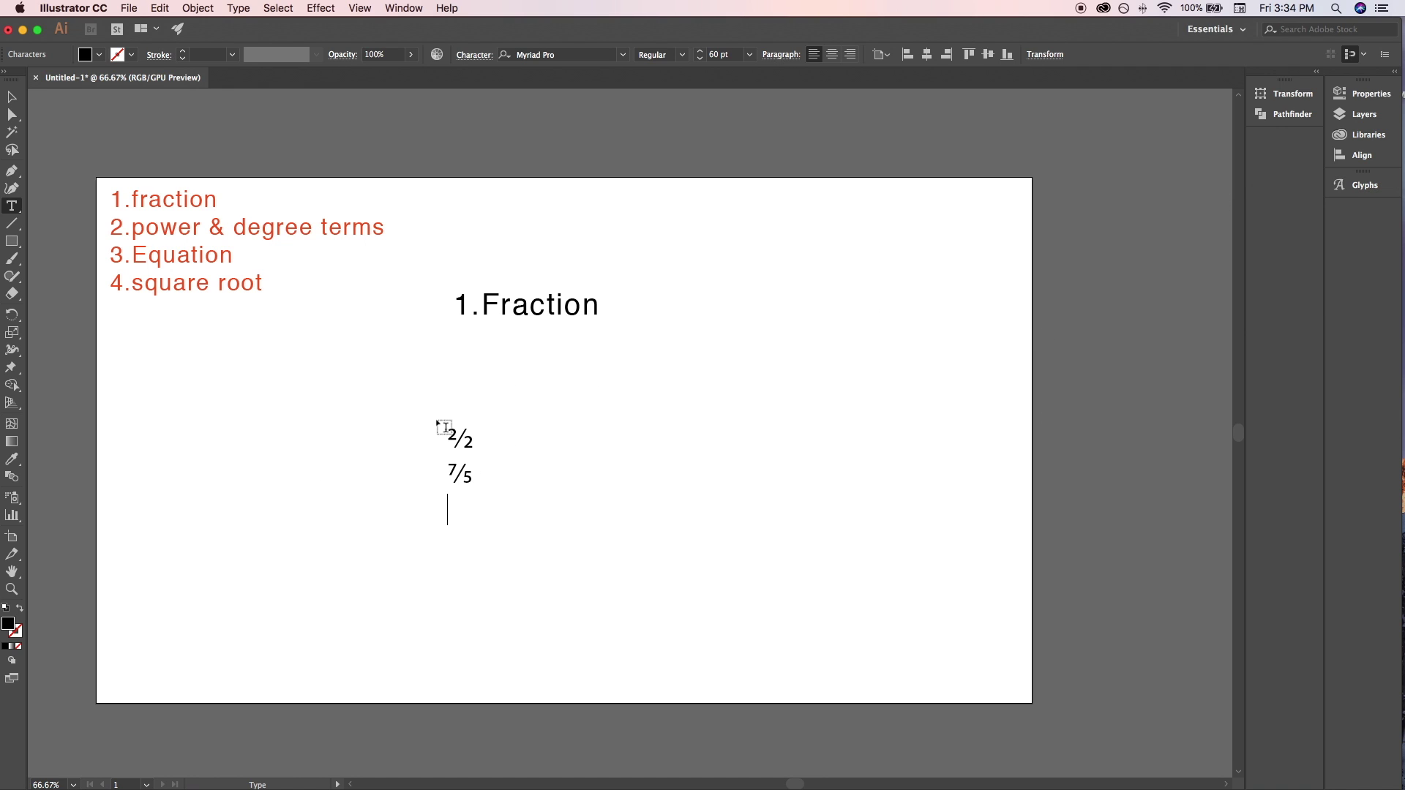
- Finish editing and select the two-line fraction text object
left_click(615, 502, "super")
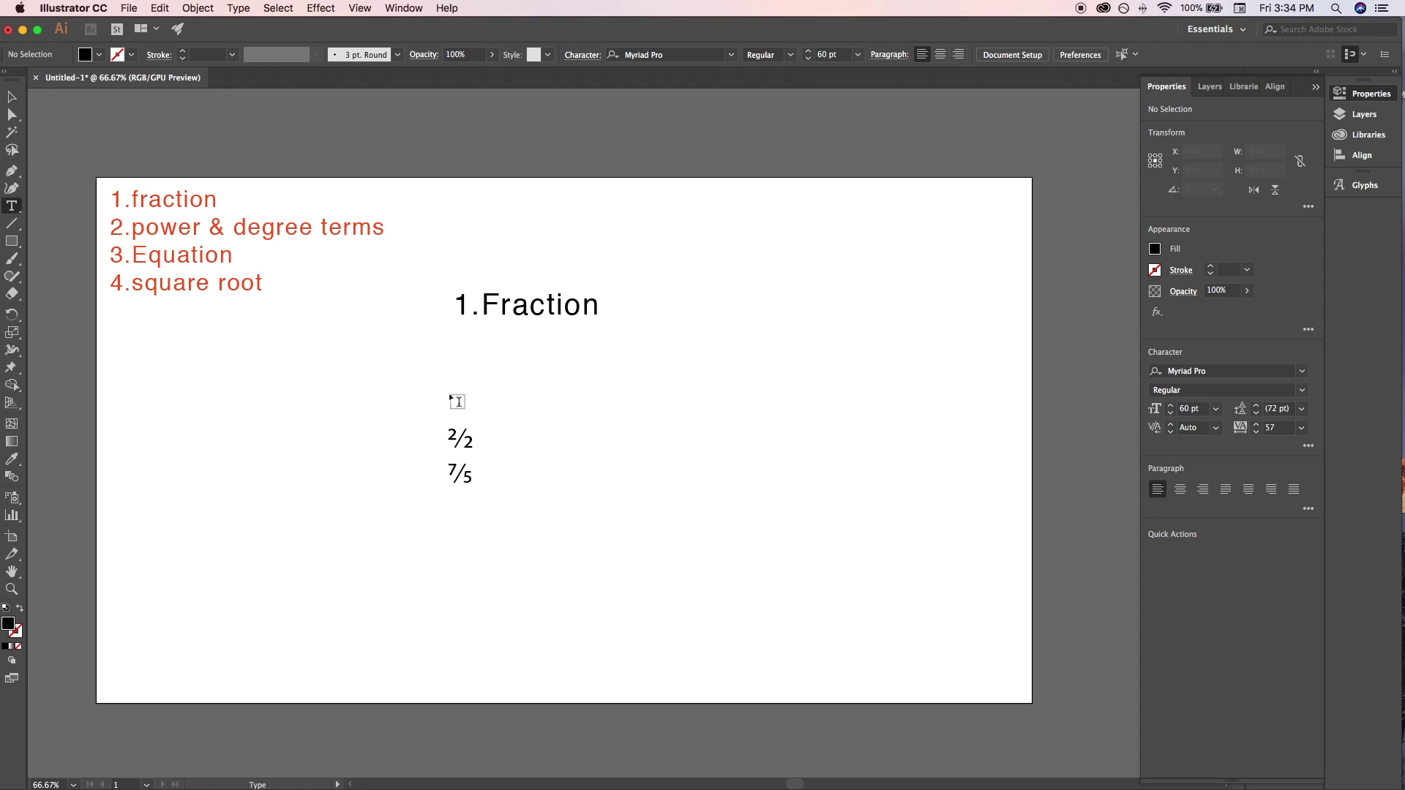
left_click(467, 461, "super")
key("r")
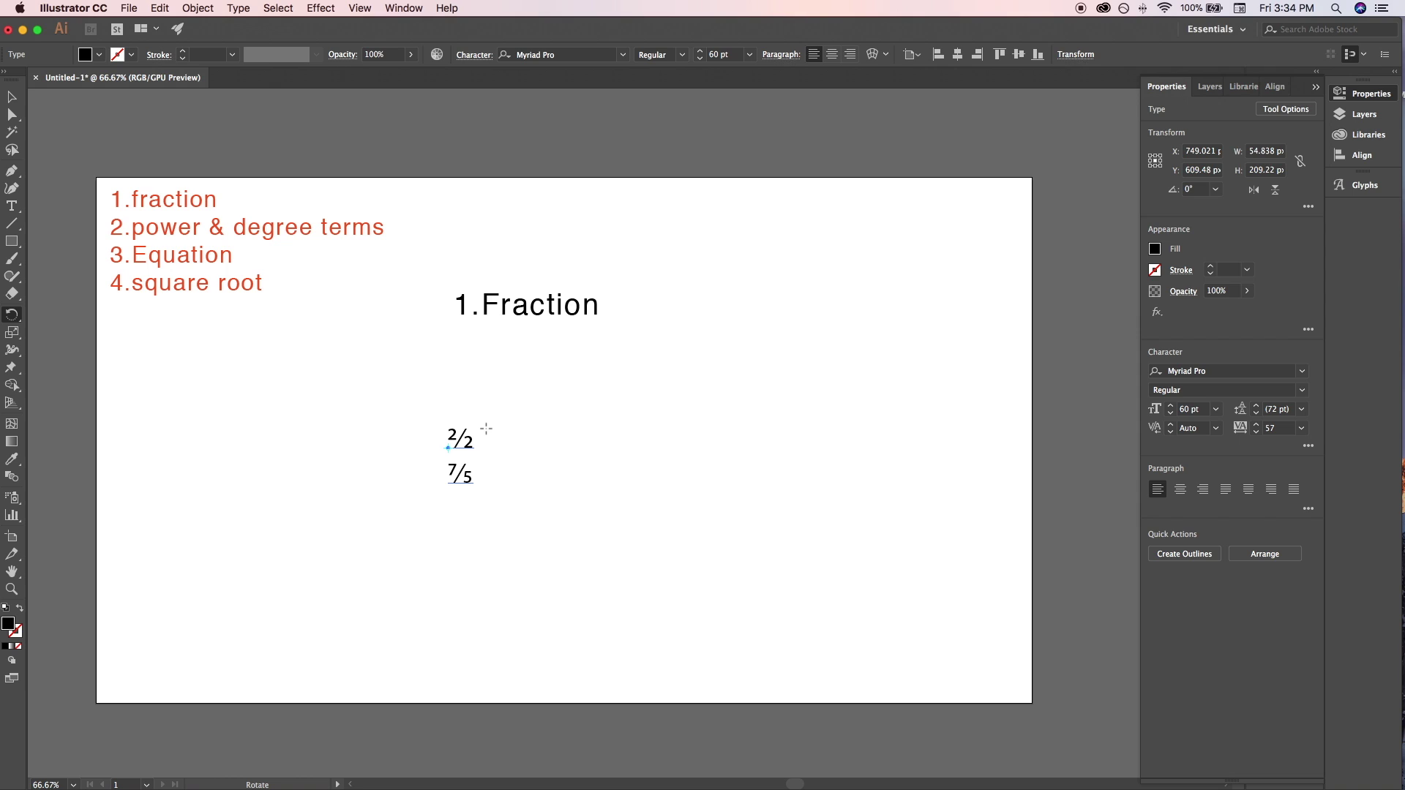
key("v")
- Hide the fraction text and 1.Fraction heading in Layers, collapsing Layer 1
left_click(1339, 114)
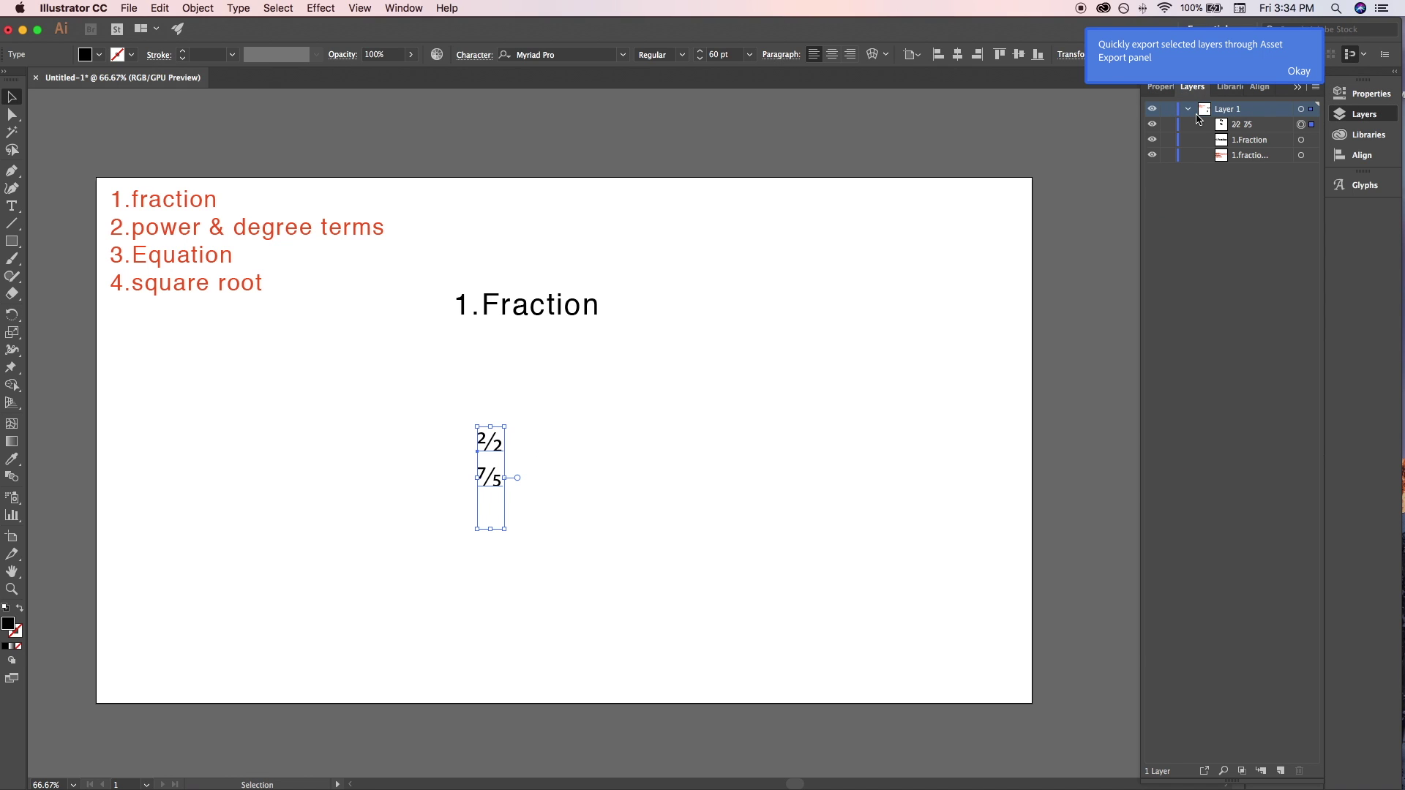
left_click(1152, 125)
left_click(1151, 139)
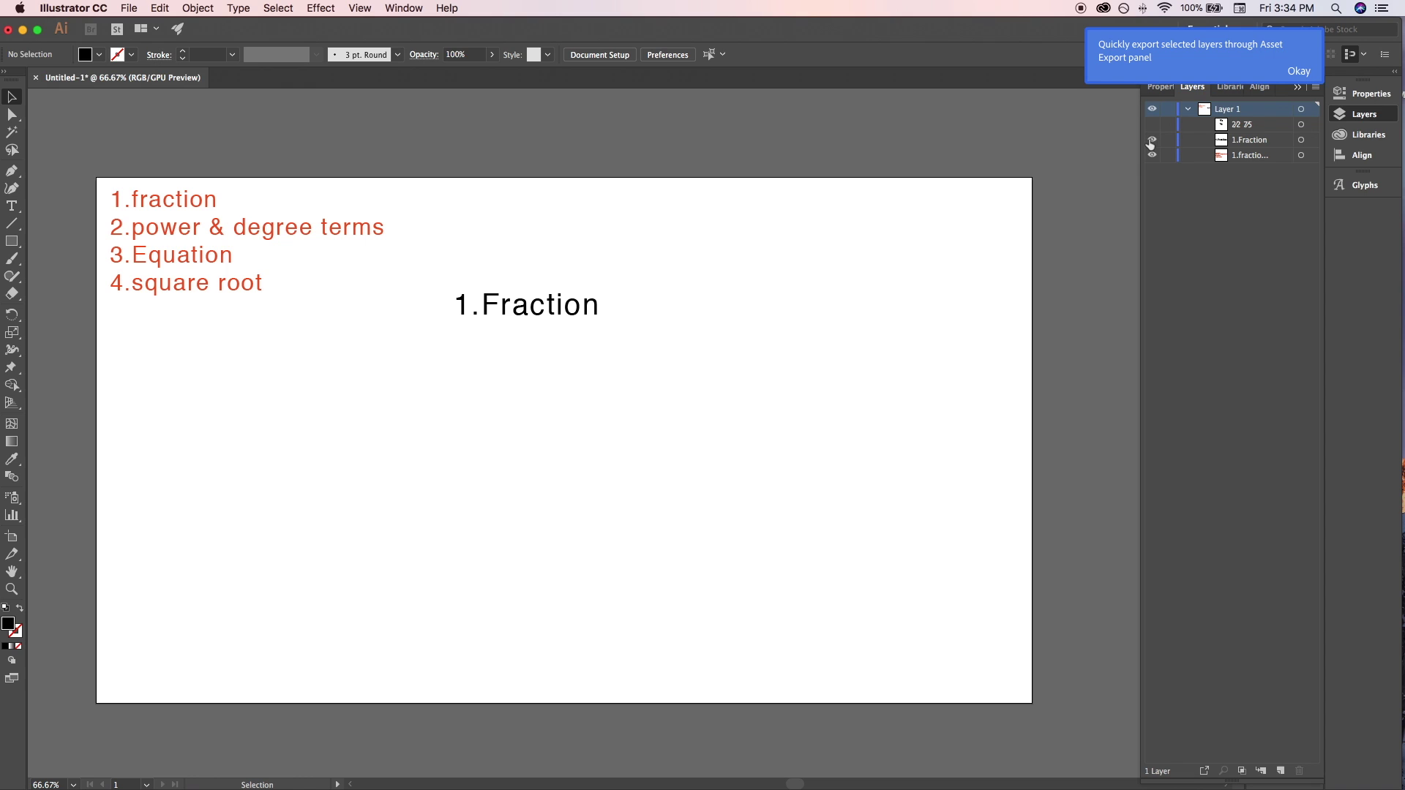
left_click(1149, 139)
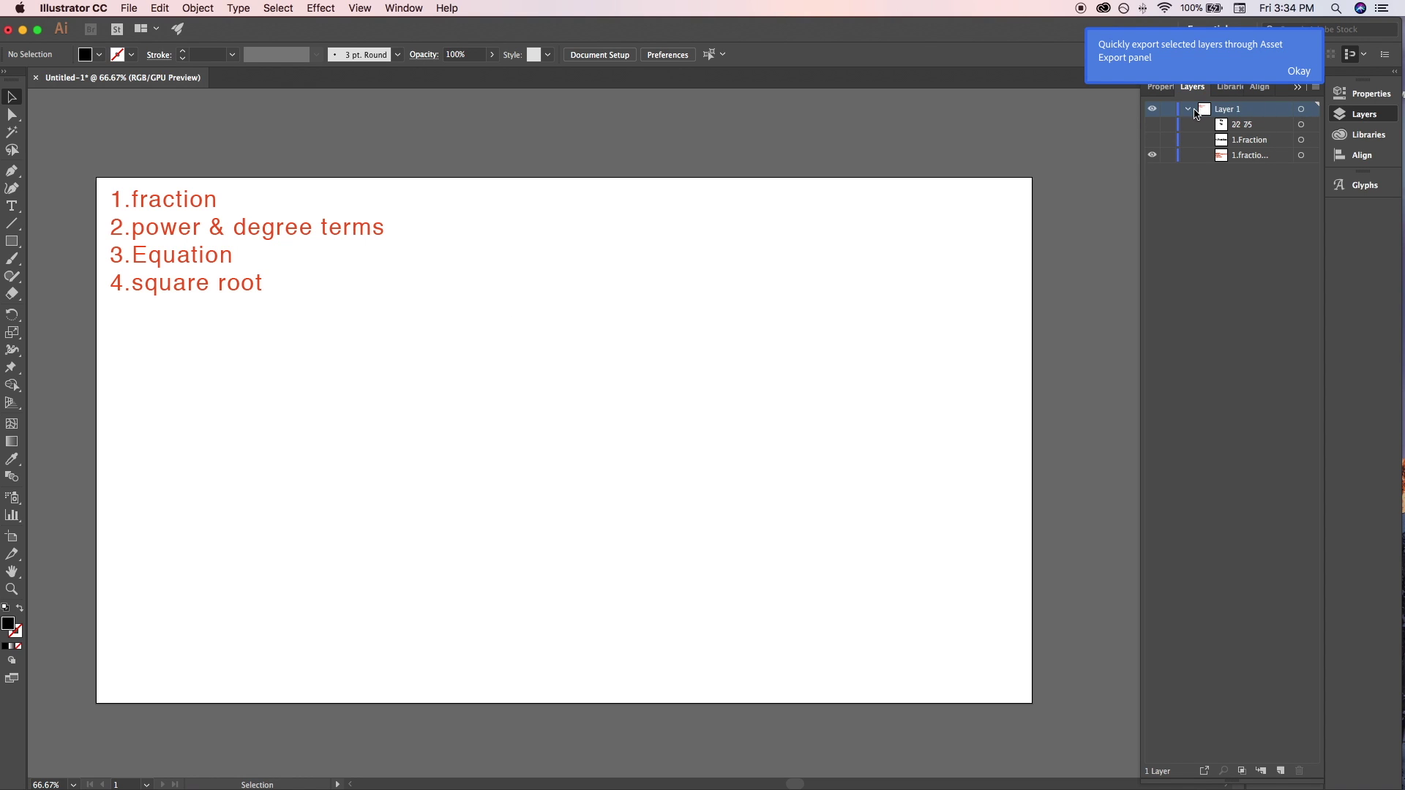
left_click(1188, 108)
left_click(12, 205)
left_click(506, 331)
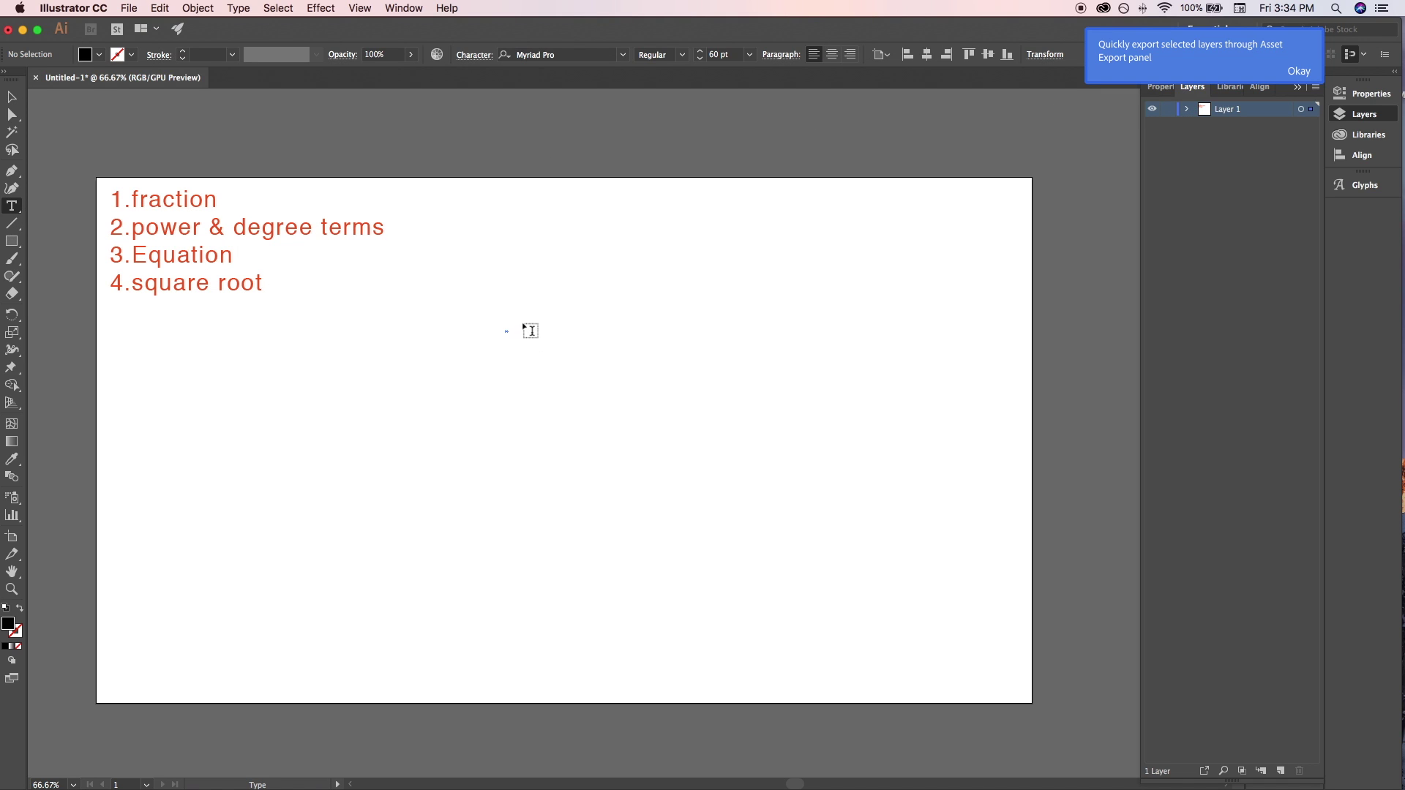
- Type the heading '2. Power & degree terms' and move it up under the red list
key("Escape")
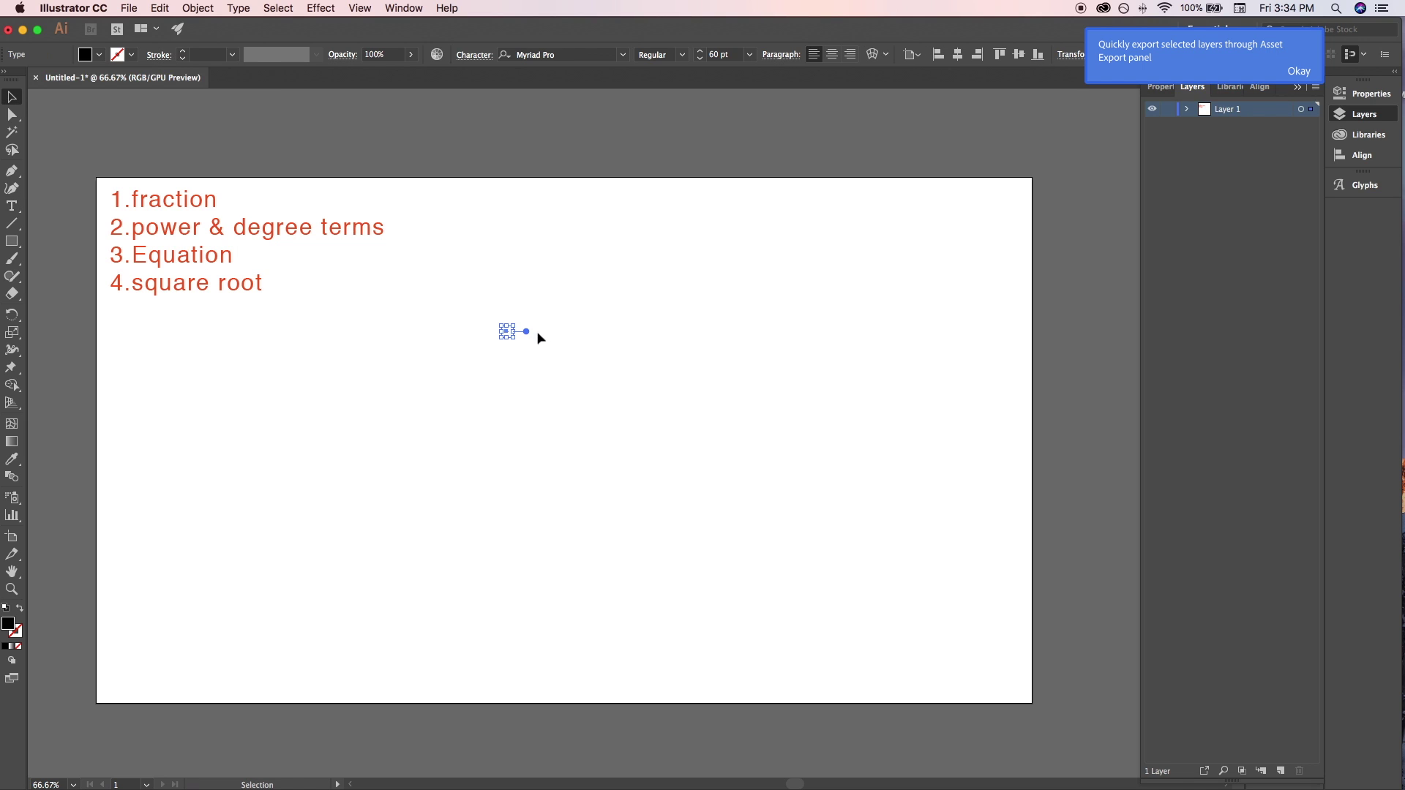
key("t")
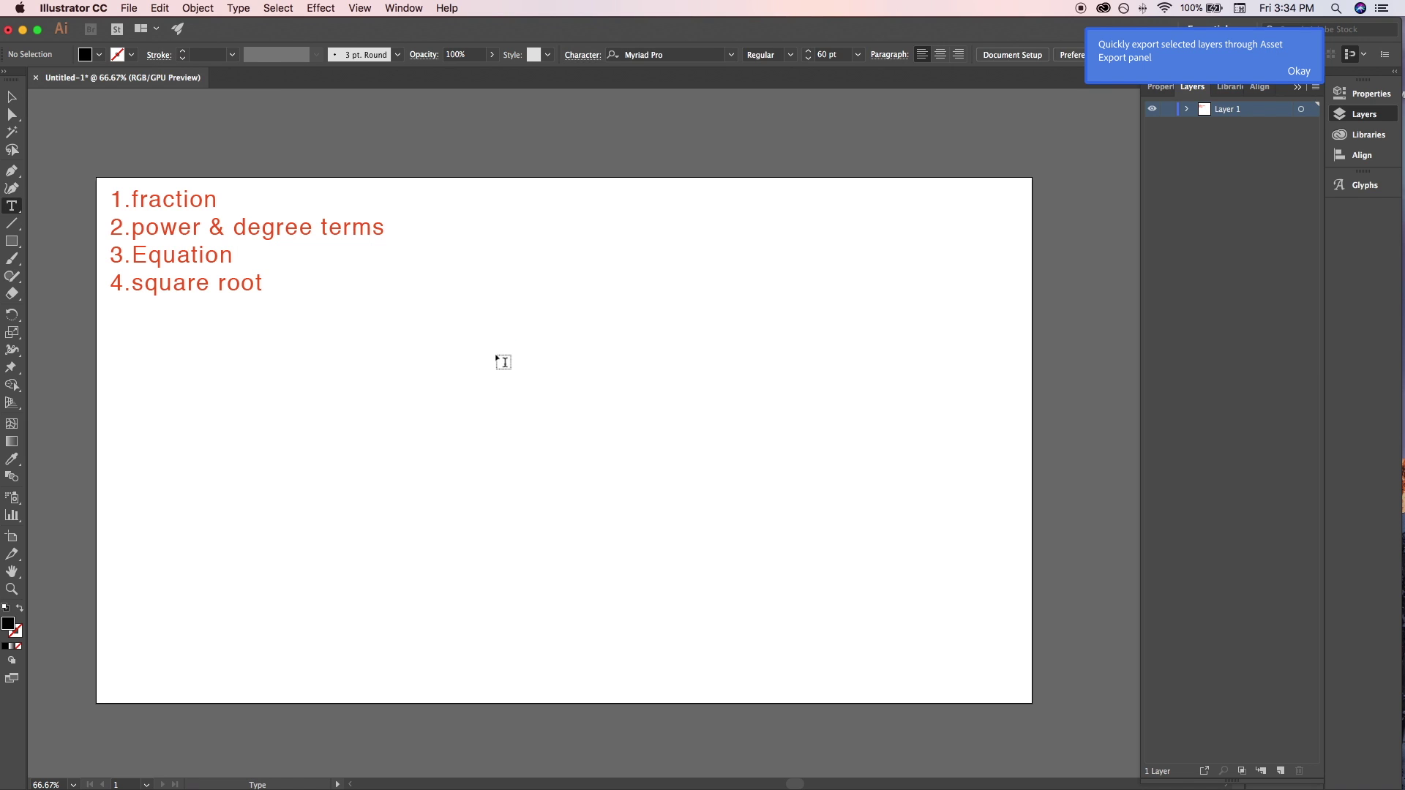
left_click(489, 364)
type("2. Power & degr")
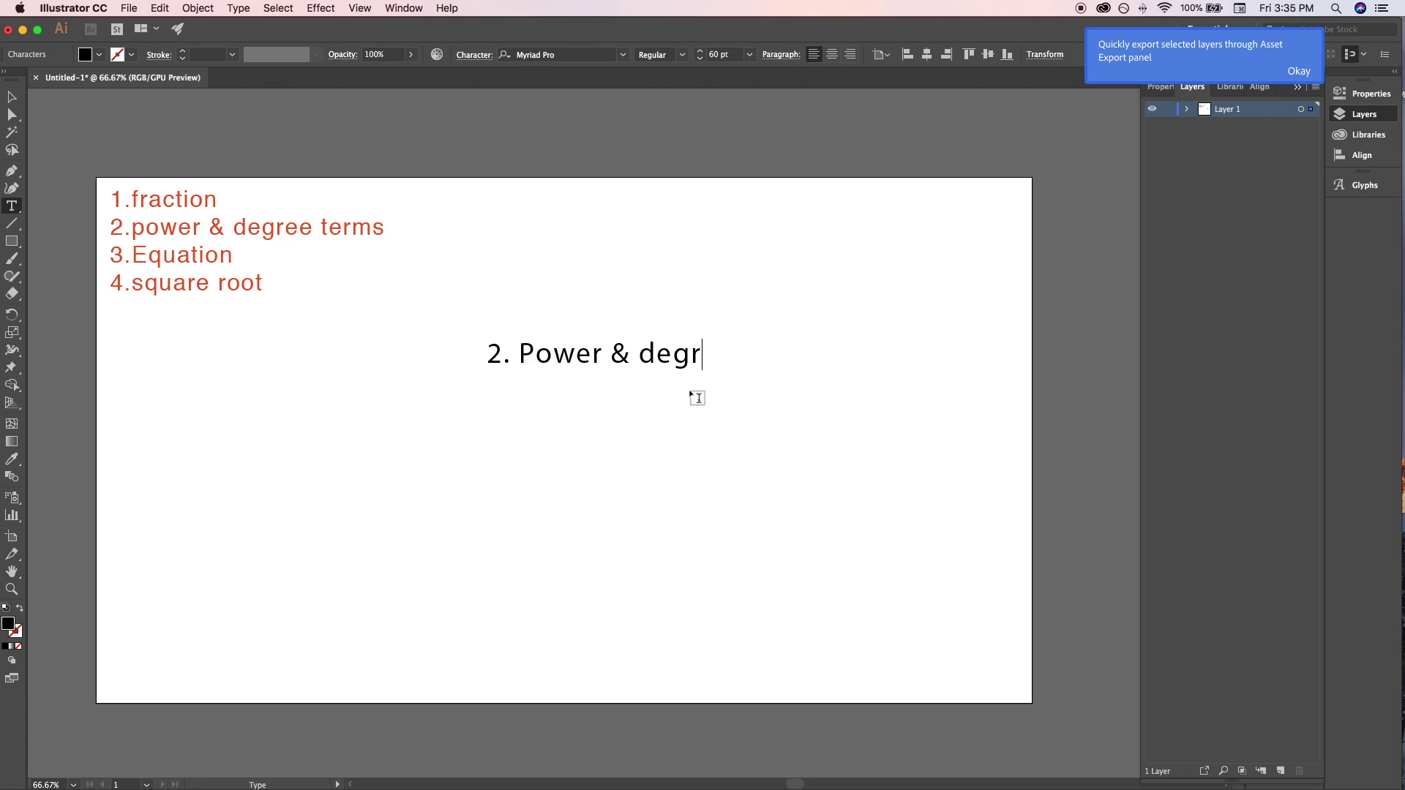
type("ee terms")
key("Escape")
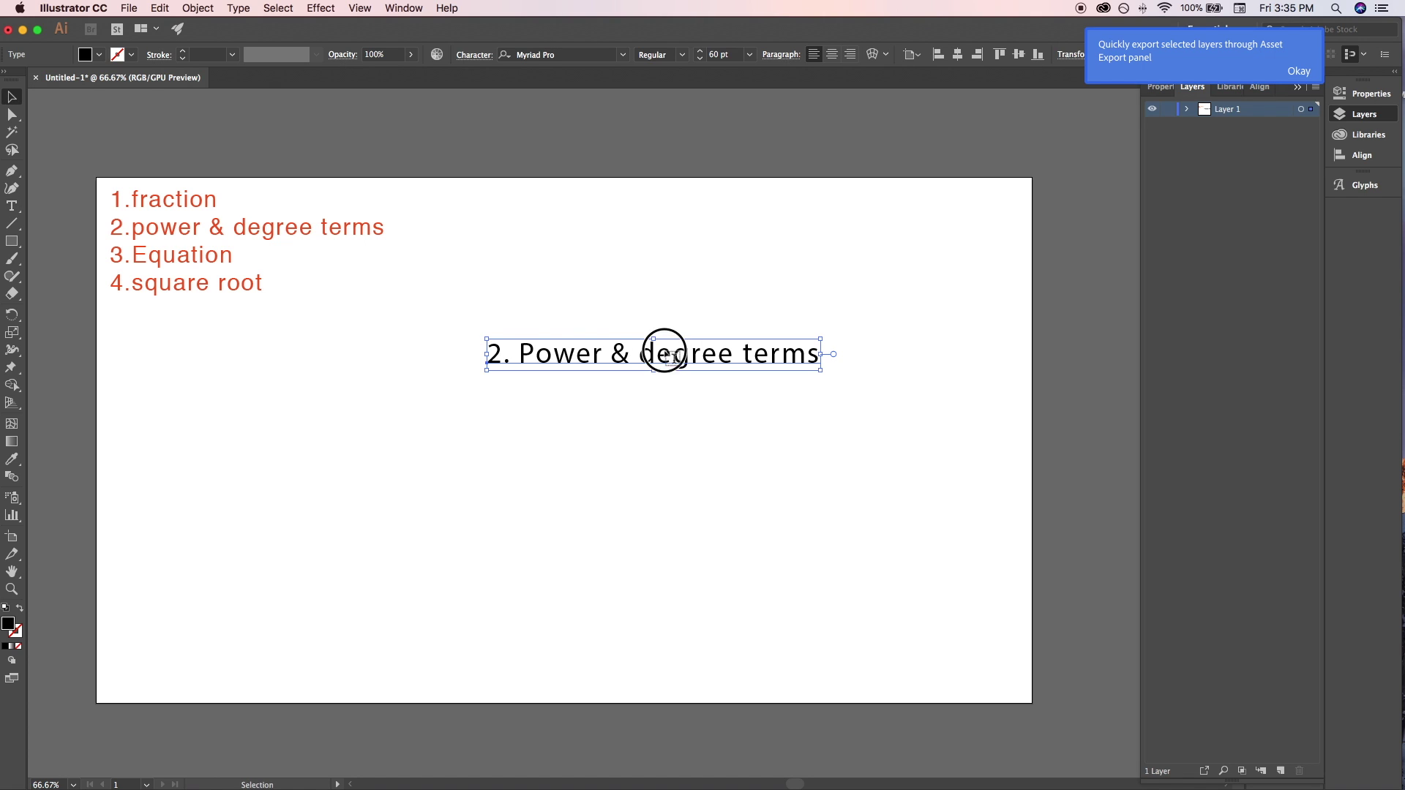
left_click_drag(663, 352, 610, 306)
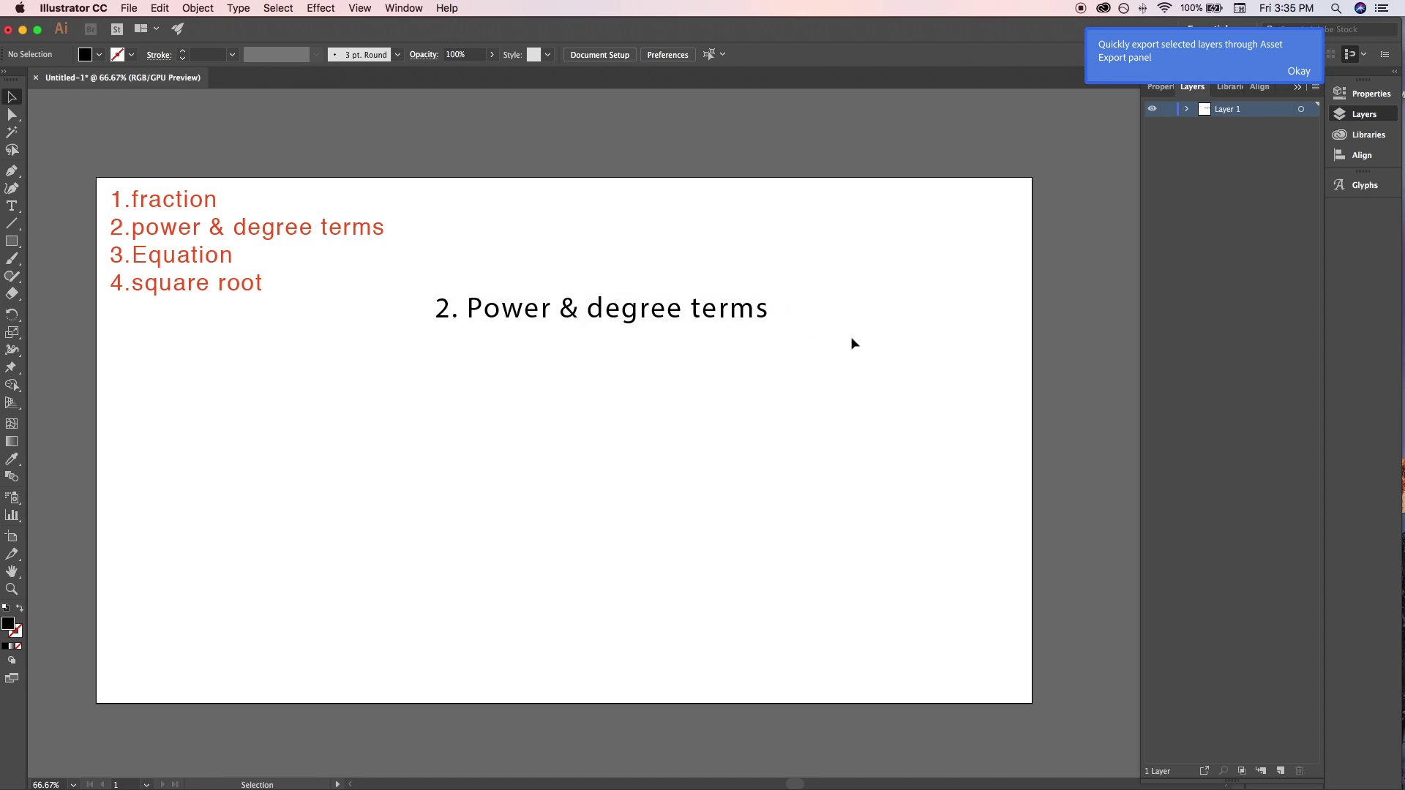
left_click(576, 452)
- Start a new text object below the heading and bring up the glyph categories
left_click(12, 314)
left_click(13, 208)
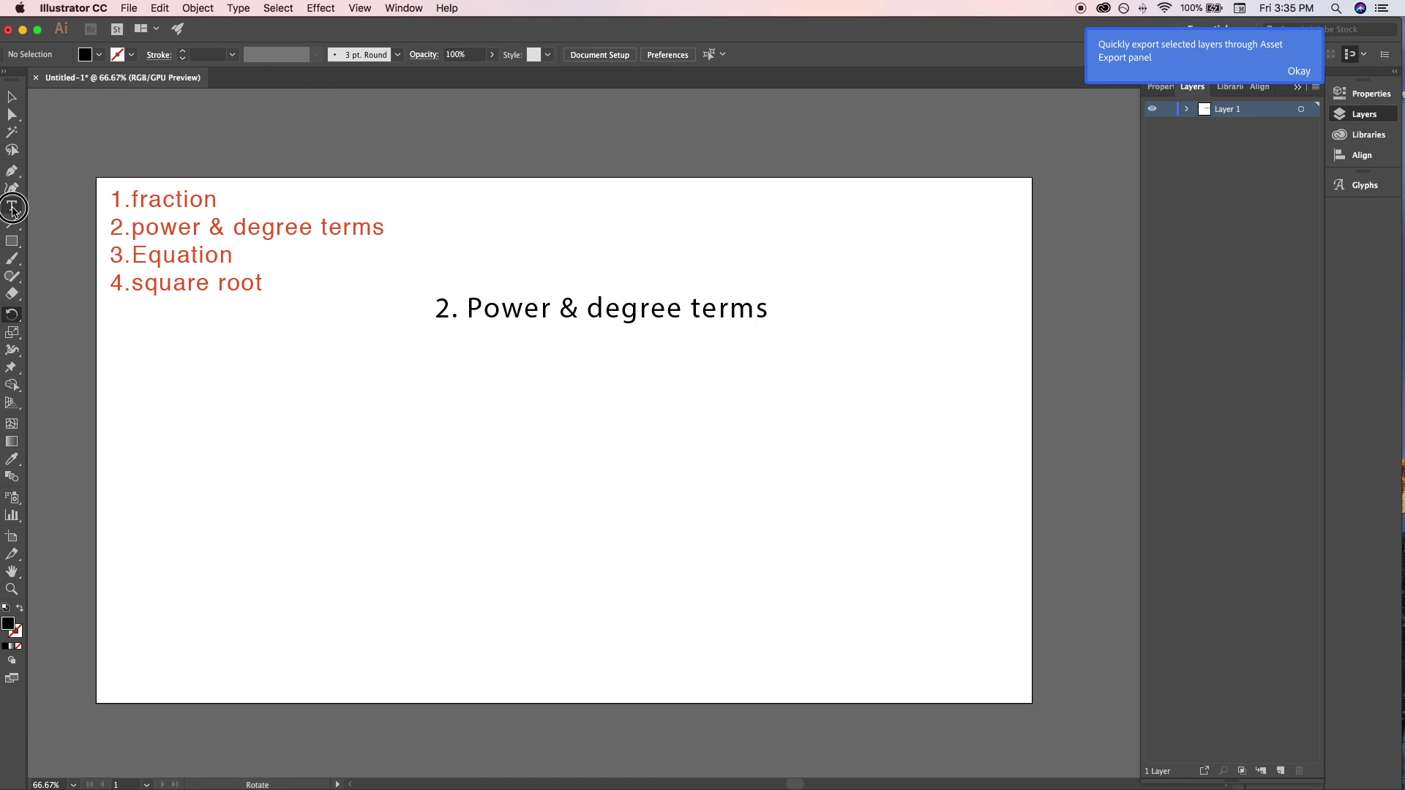
left_click(444, 397)
left_click(1365, 185)
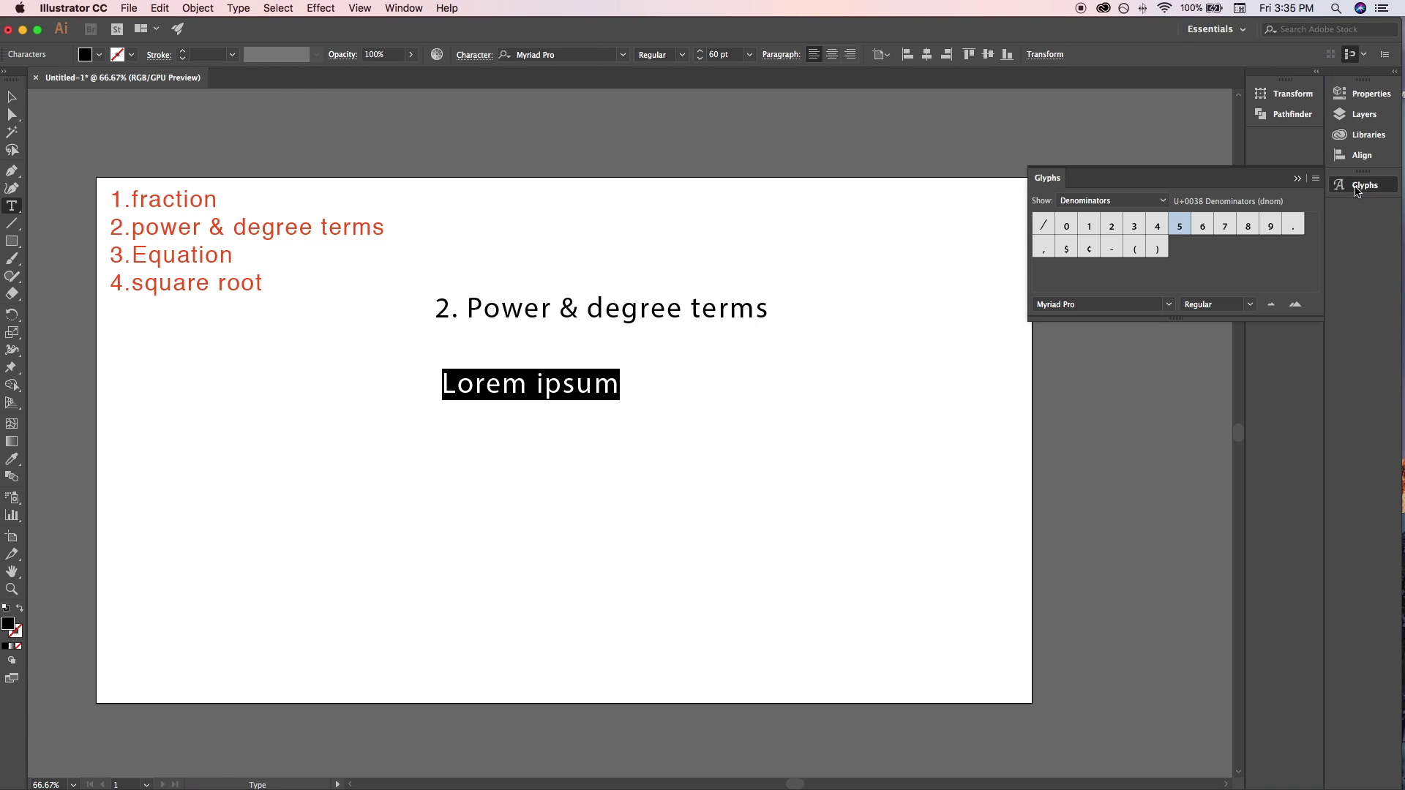
left_click(1156, 204)
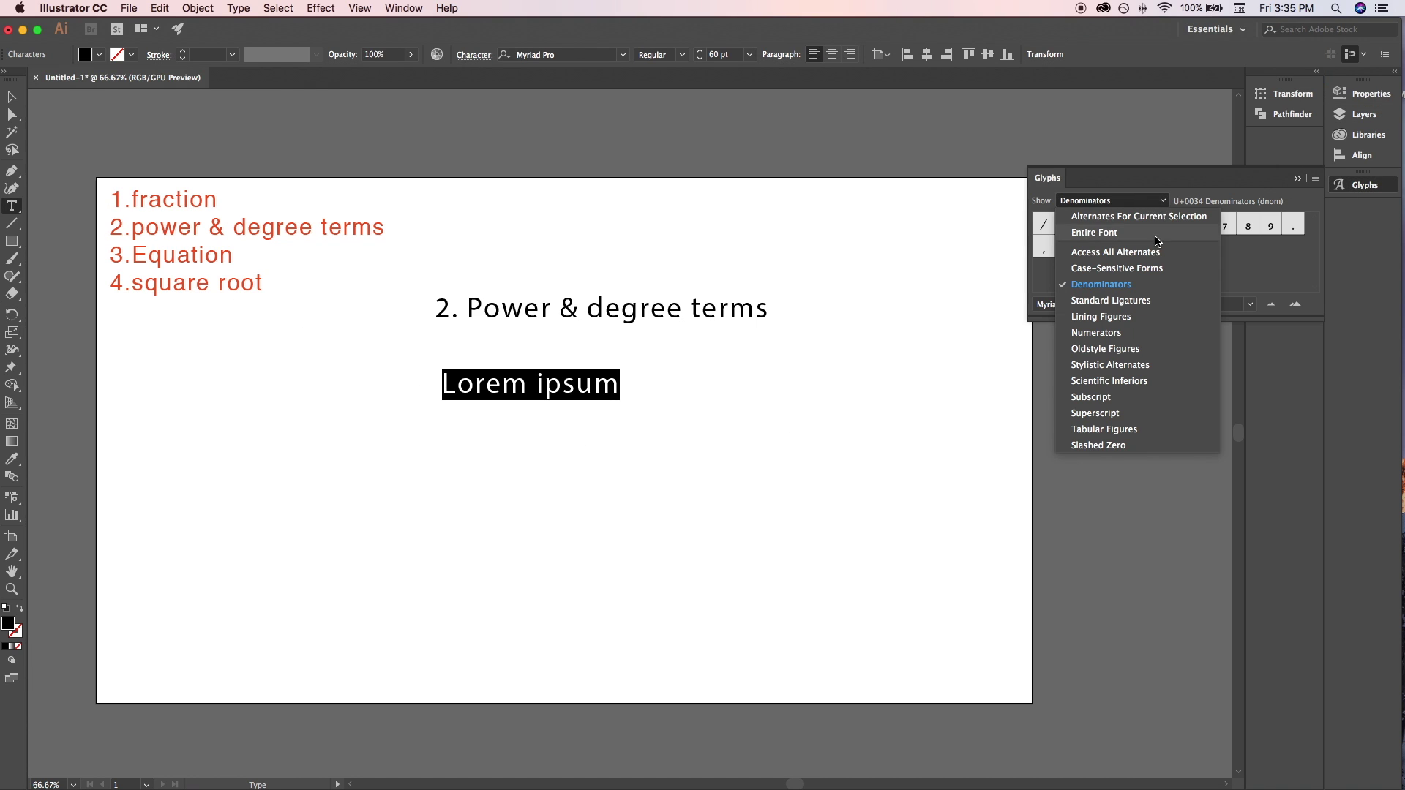
- Type 5³ and 4⁵ using superscript 3 and 5 glyphs
left_click(1109, 395)
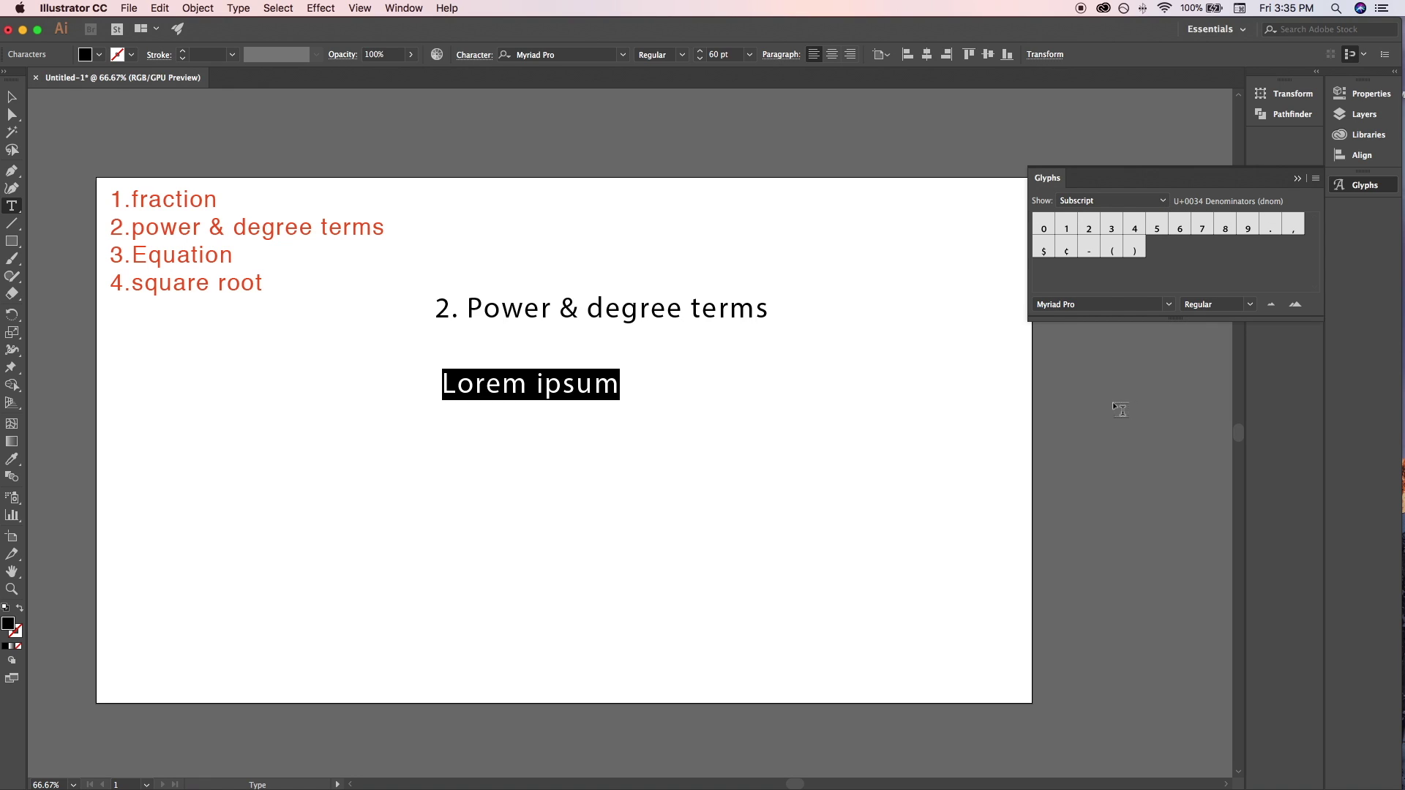
type("5")
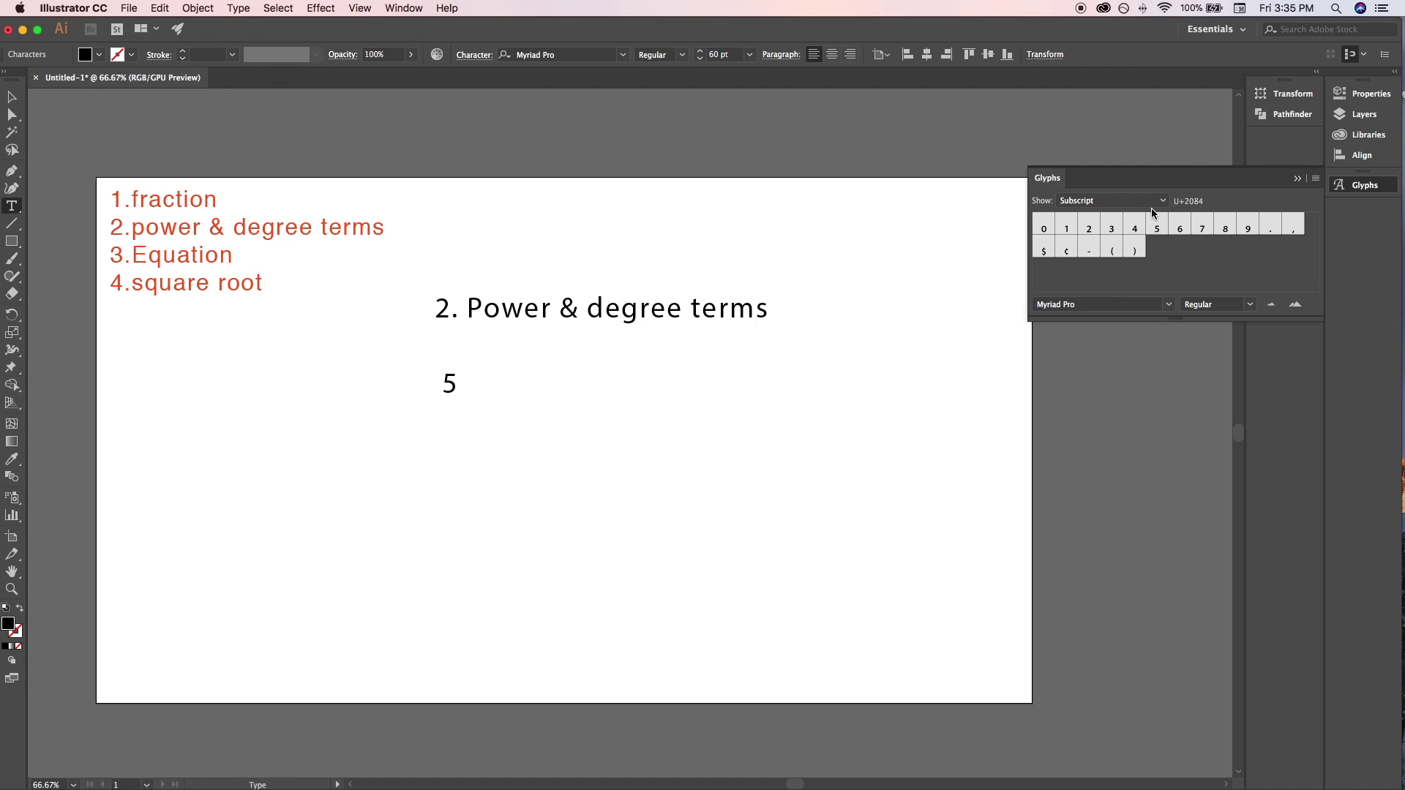
left_click(1112, 201)
left_click(1087, 412)
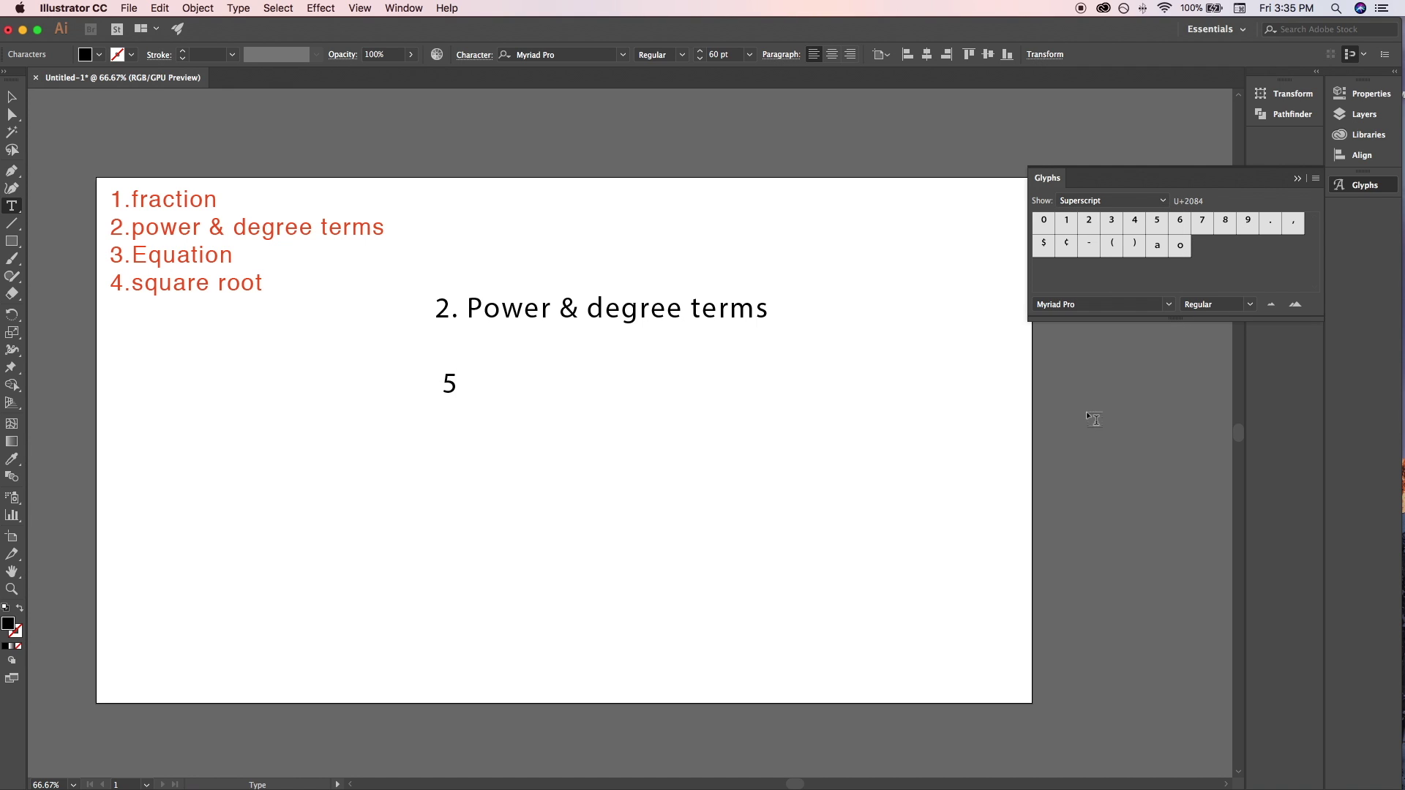
double_click(1111, 220)
type("4")
left_click(1154, 223)
double_click(1153, 223)
- Add 60º on a new line with the superscript degree glyph, removing the stray r
key("Return")
type("60")
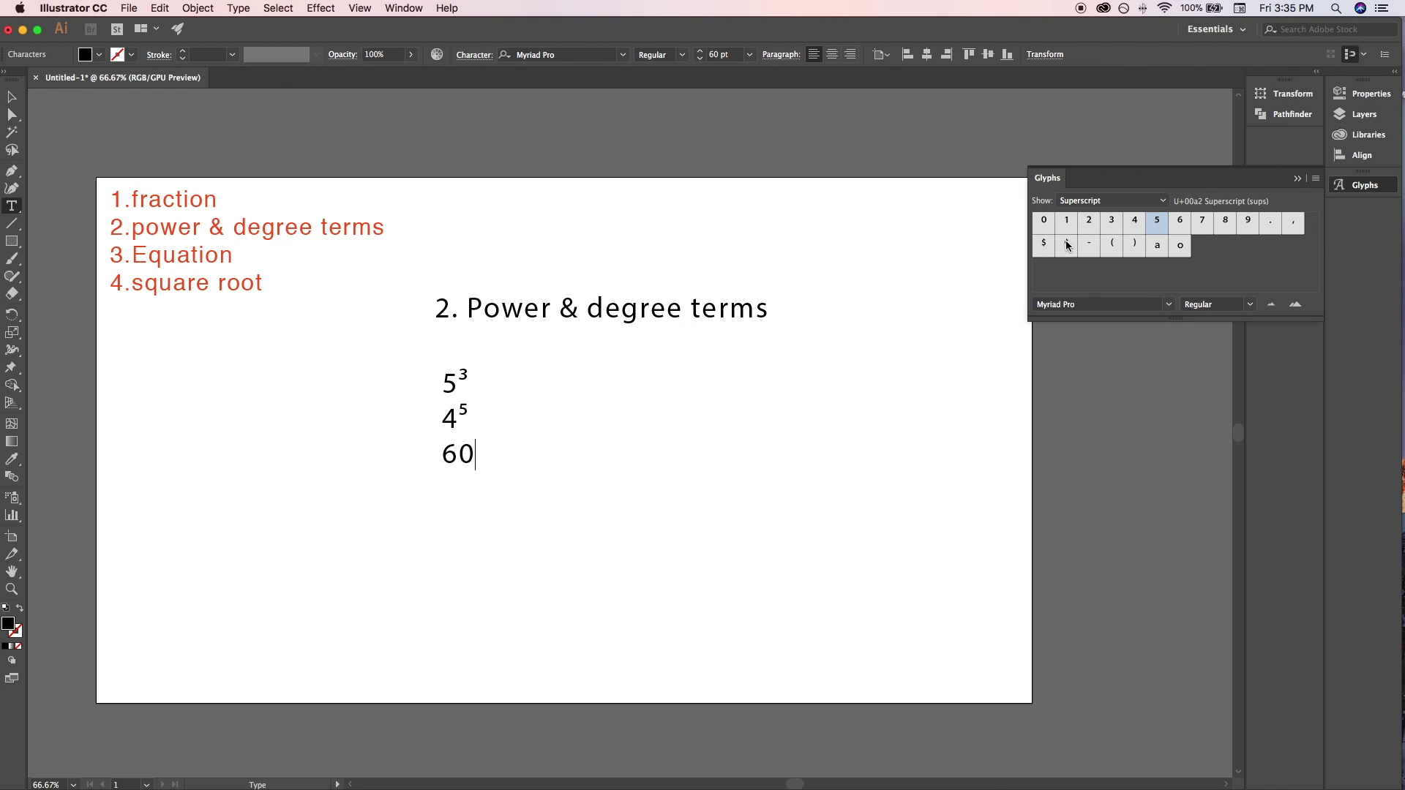
type("r")
double_click(1180, 248)
key("Left")
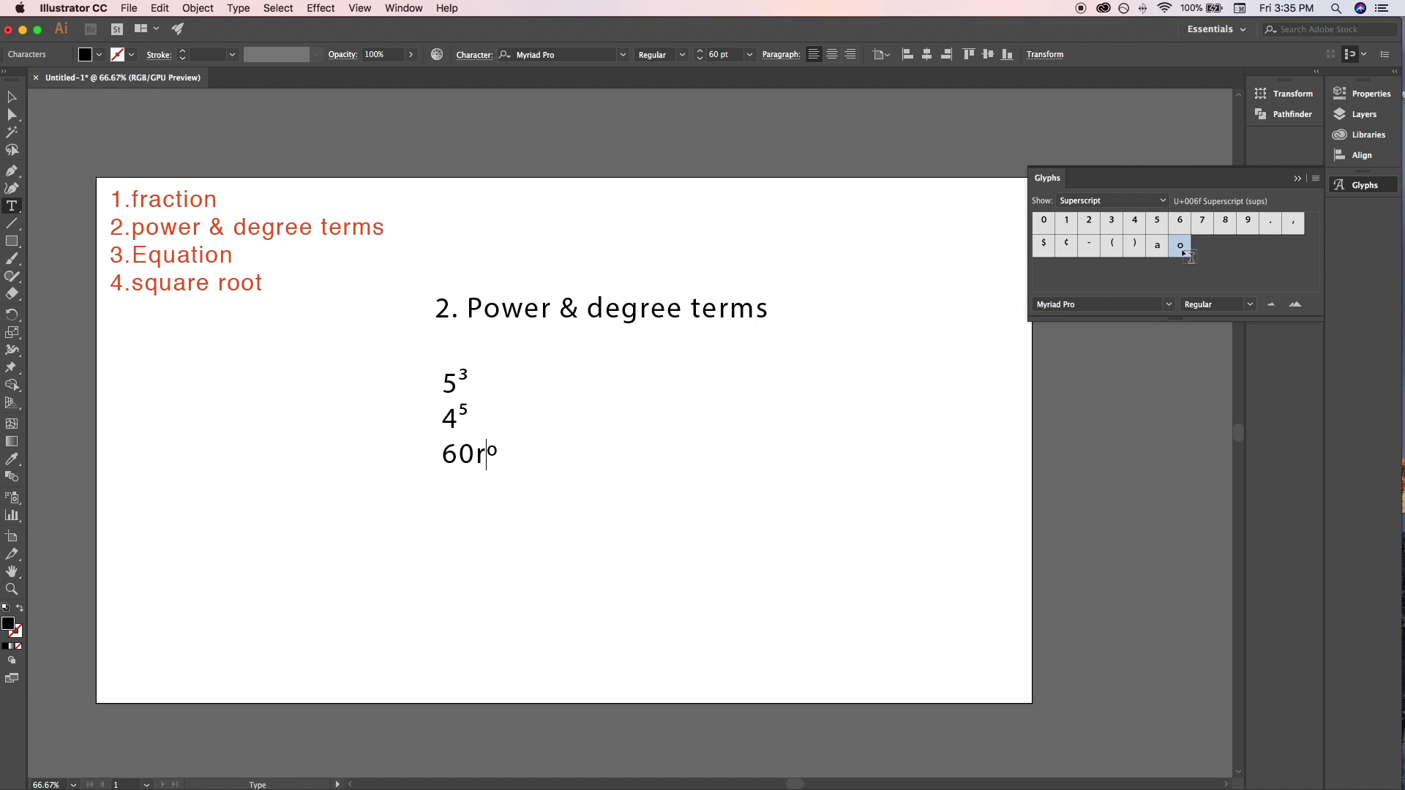
key("BackSpace")
key("Right")
- Try an a² + b line, erase it, collapse Glyphs and exit text editing
key("Return")
type("a")
double_click(1088, 223)
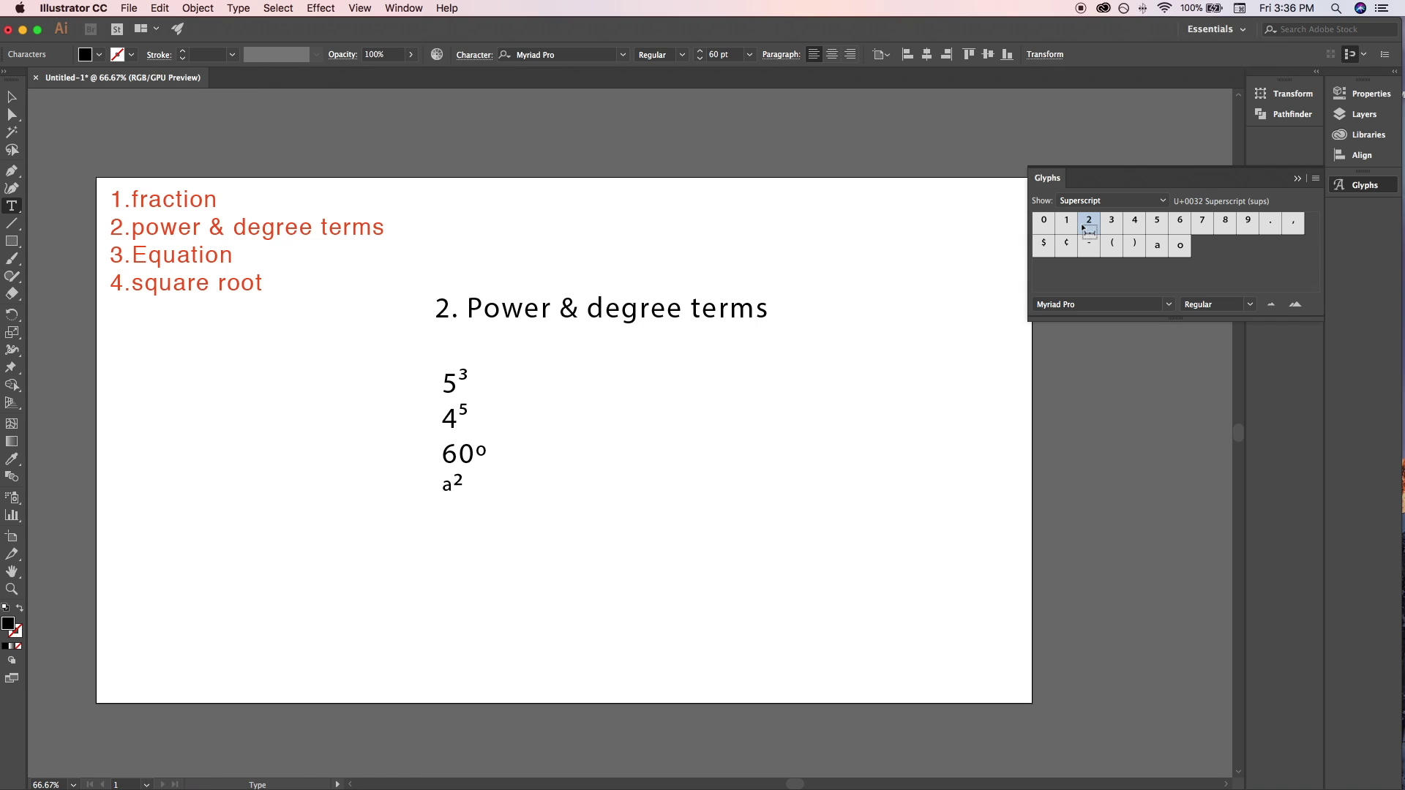
type("+ b")
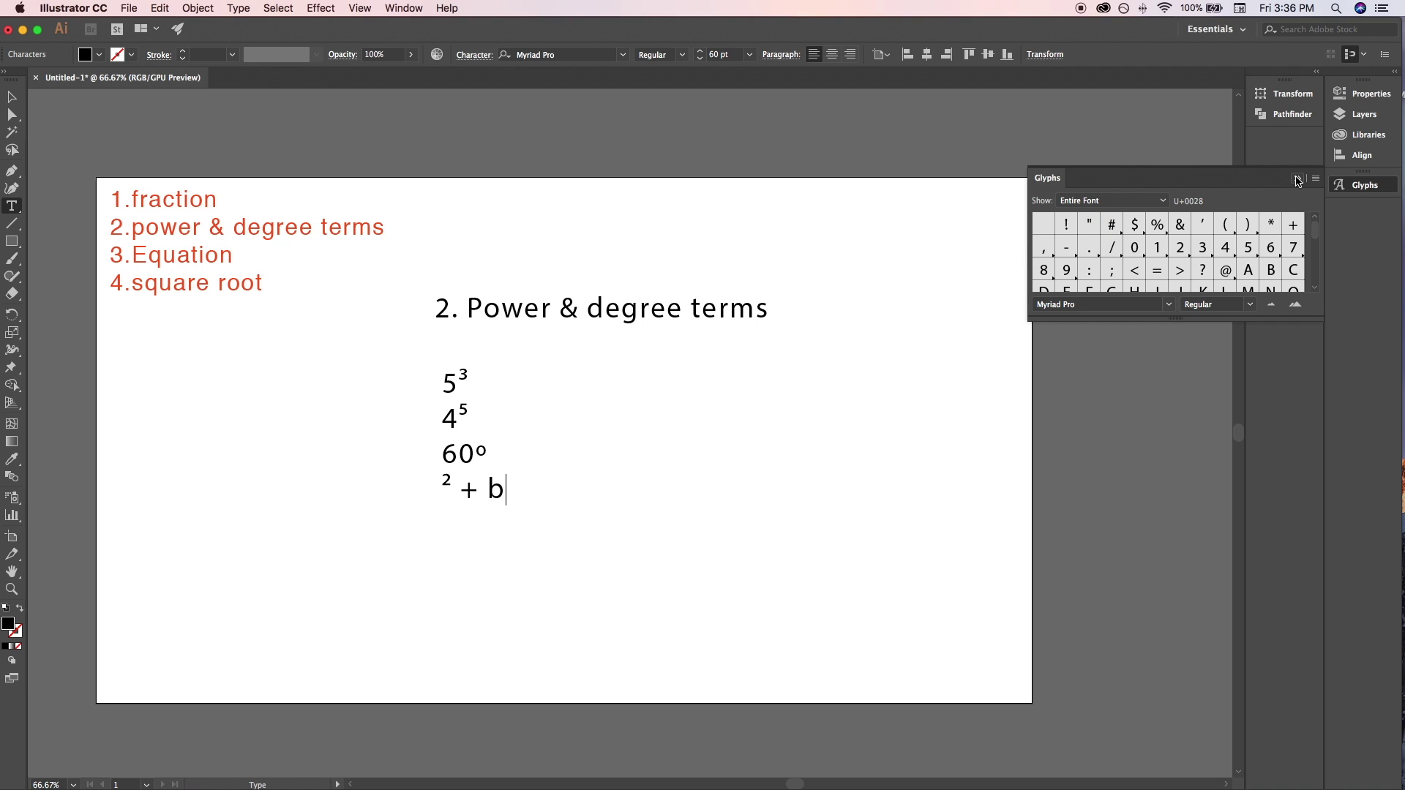
key("BackSpace")
key("BackSpace")
key("BackSpace")
key("BackSpace")
key("BackSpace")
key("BackSpace")
left_click(1298, 179)
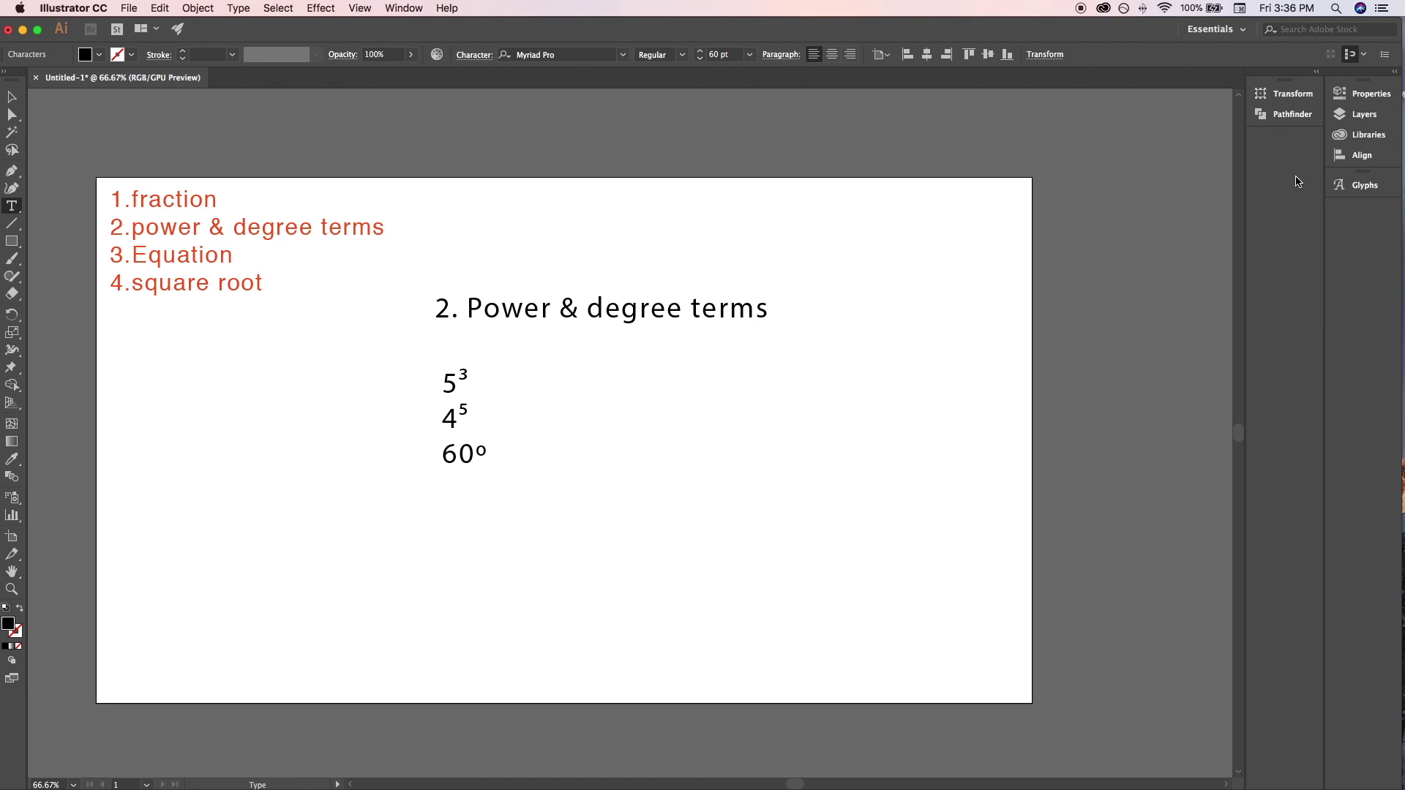
key("Escape")
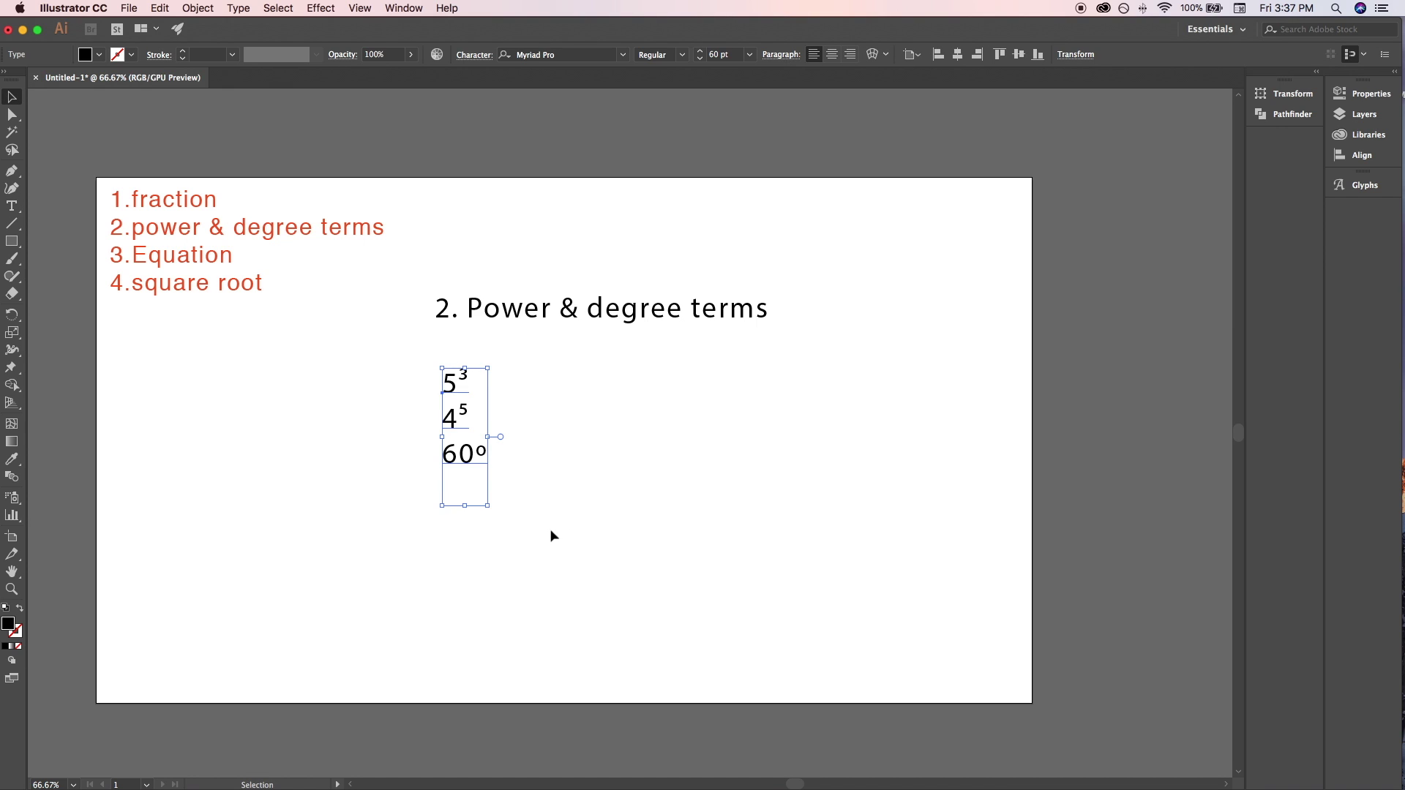
- Type a+b+2ab=(a+b) on a new line below 60º
left_click(552, 536)
key("t")
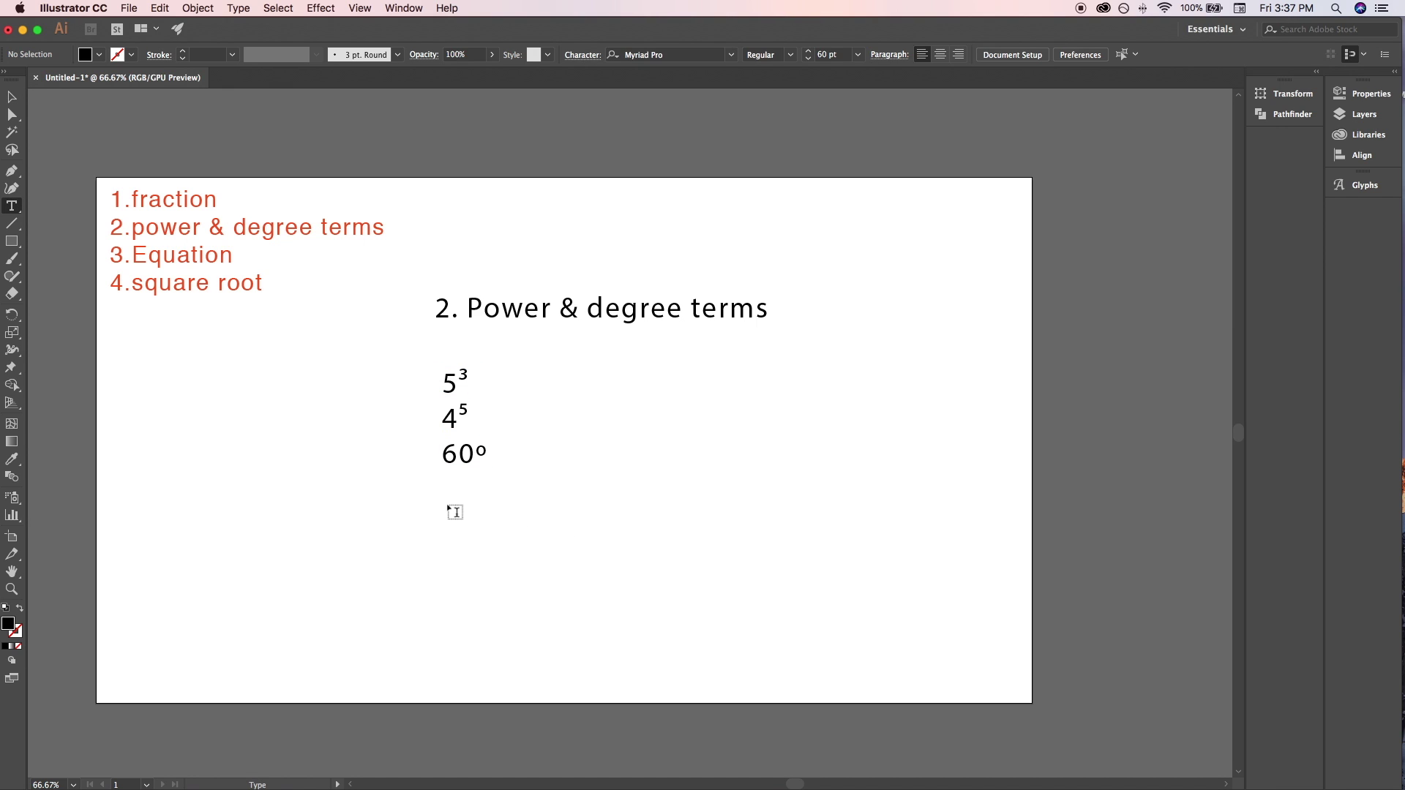
left_click(453, 506)
type("a")
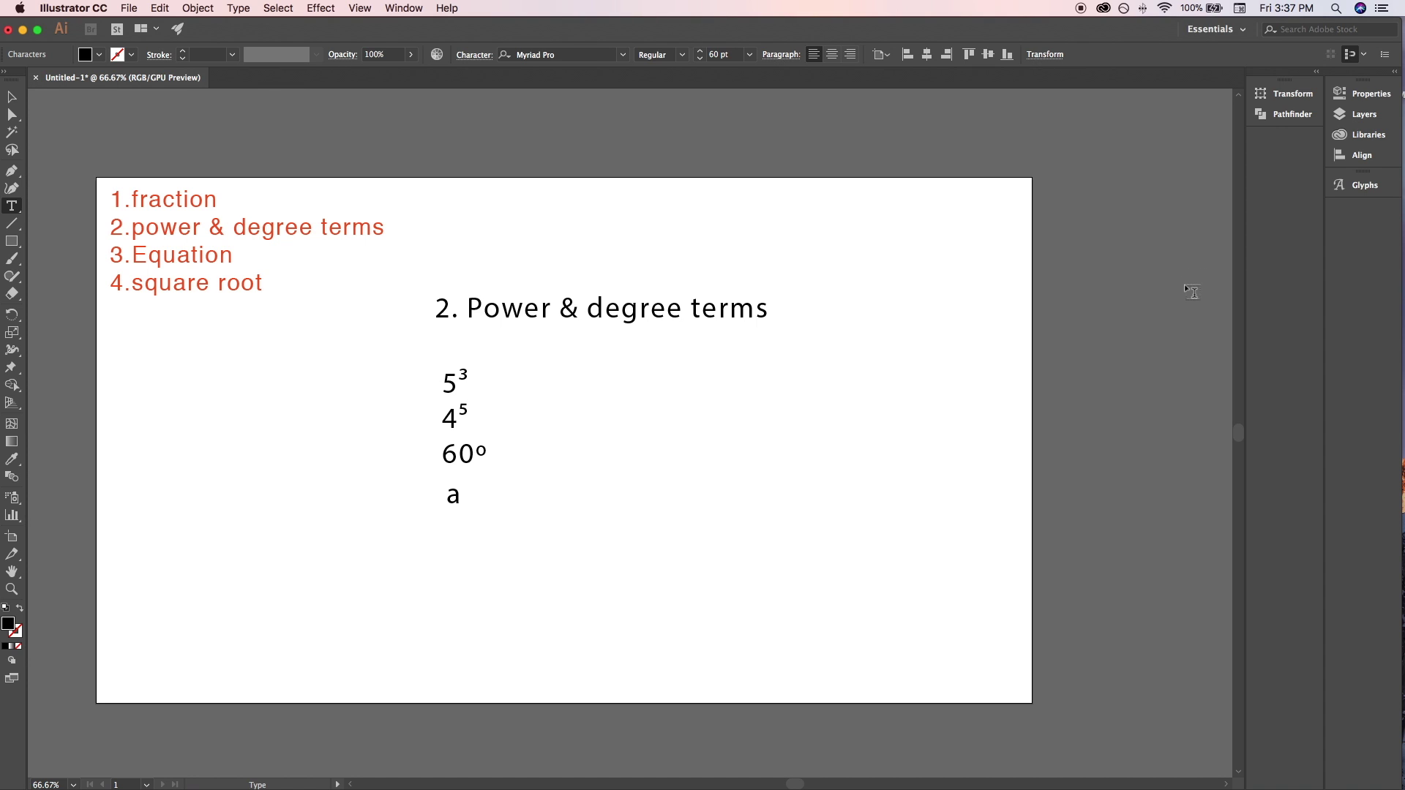
type("+b+2ab=(")
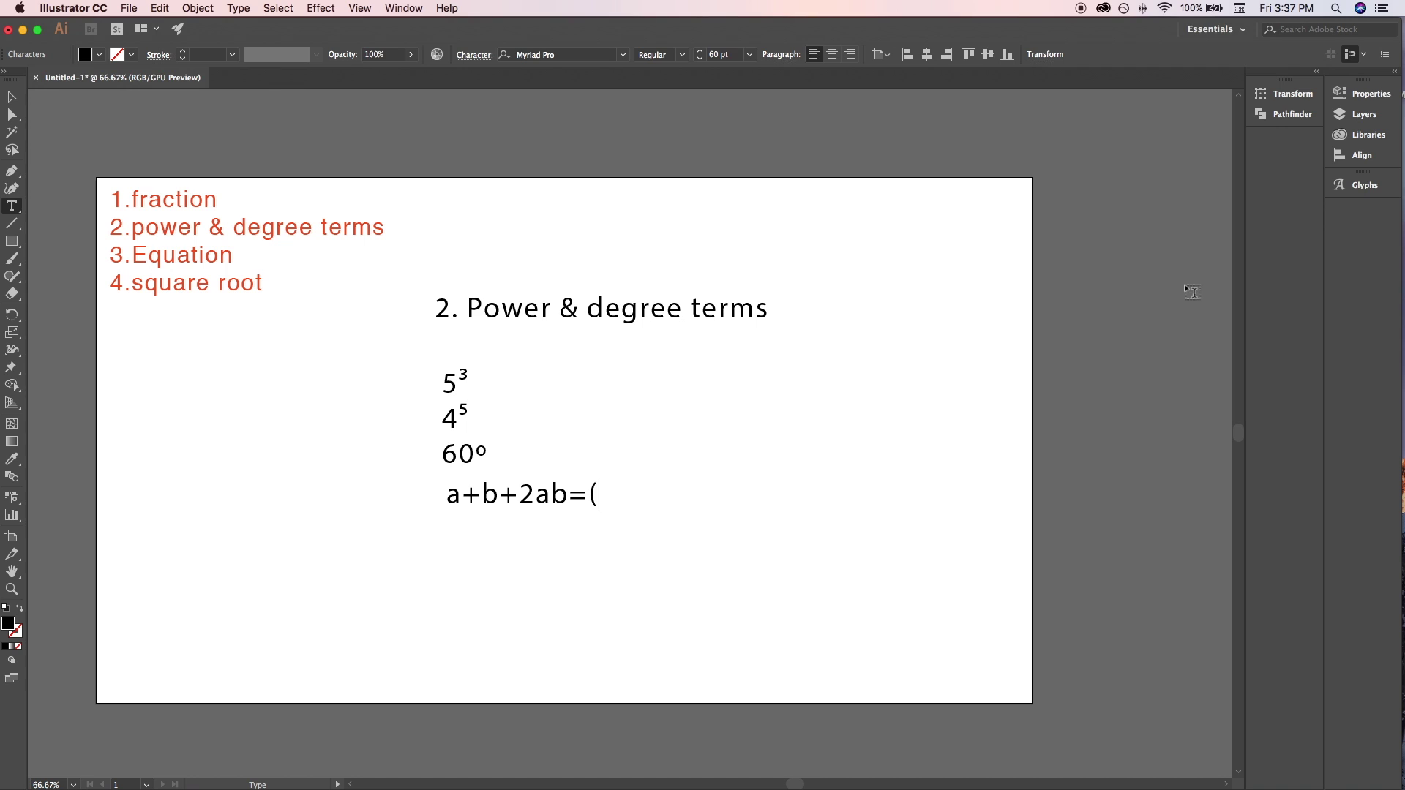
type("a+b)")
- Insert superscript 2 glyphs after a and b in the equation, removing a stray r
left_click(1356, 189)
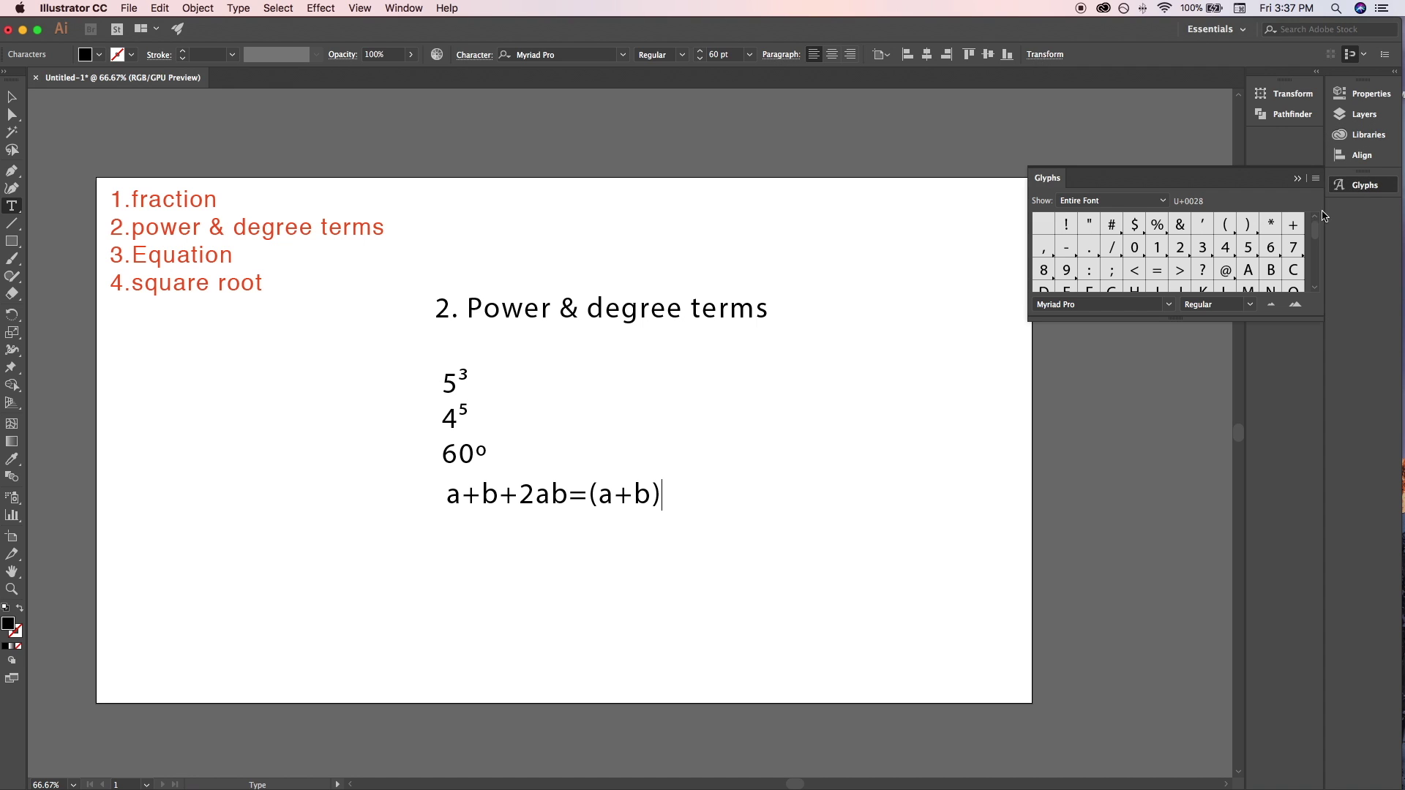
left_click(1164, 205)
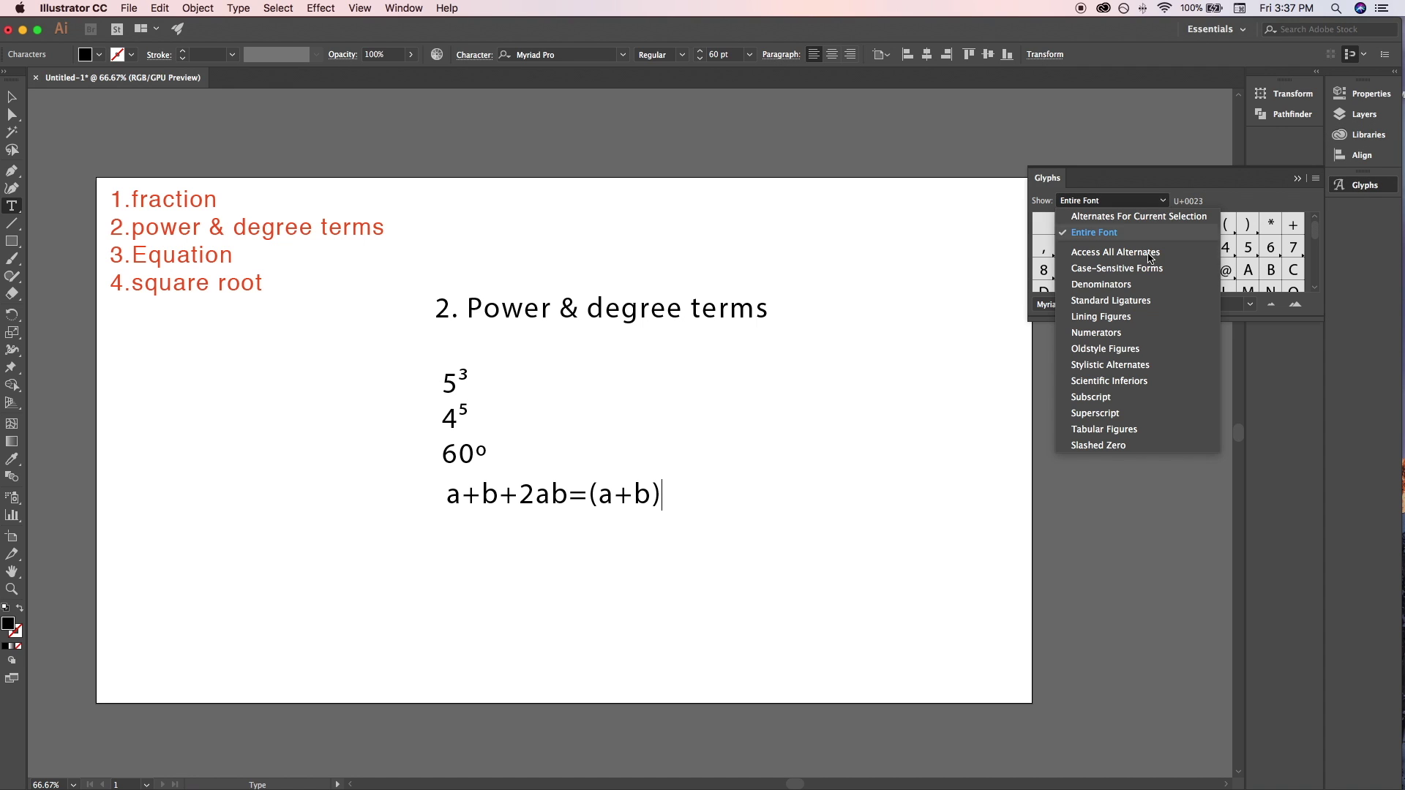
left_click(1109, 414)
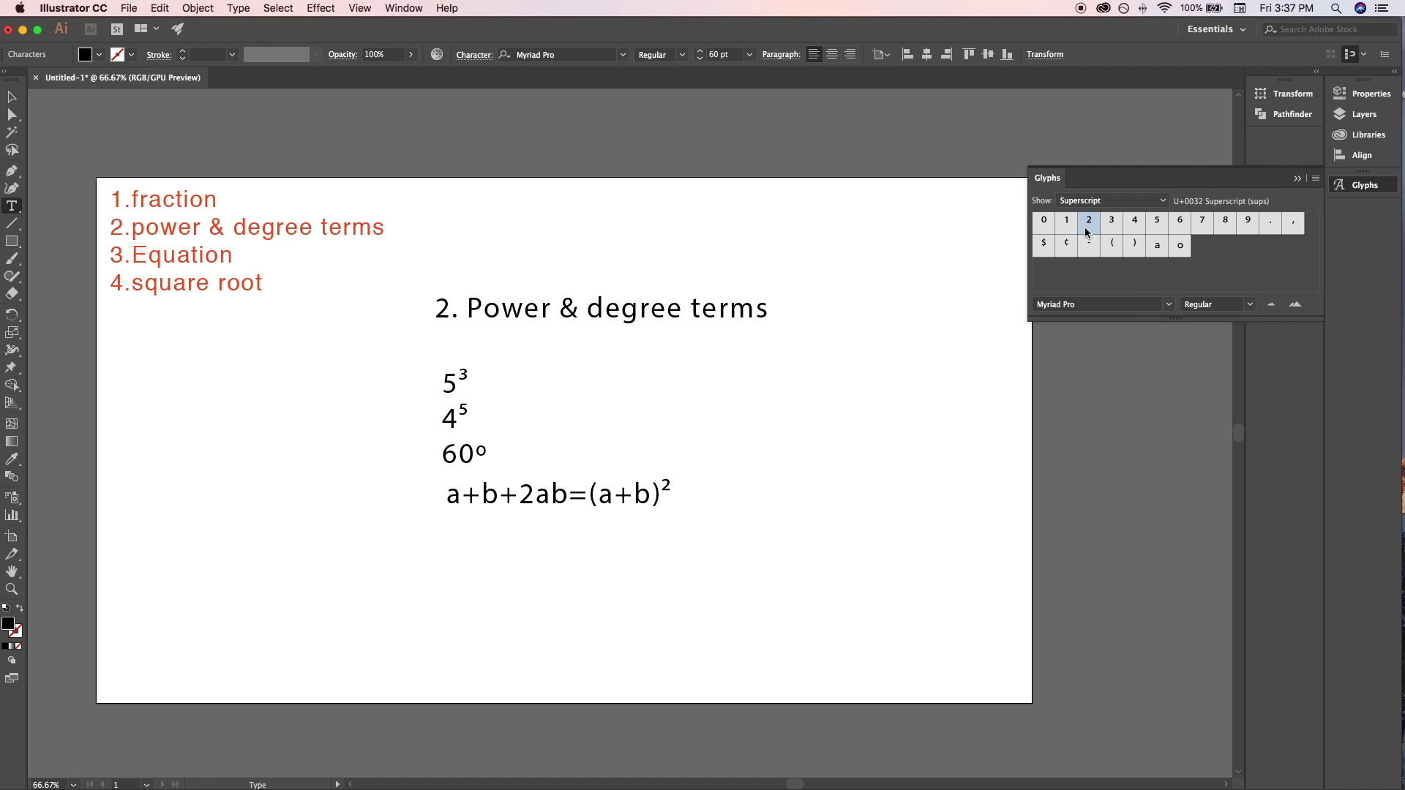
key("Left")
key("Left")
key("Left")
key("Left")
key("Left")
key("Left")
key("Left")
key("Left")
key("Left")
key("Left")
double_click(1086, 223)
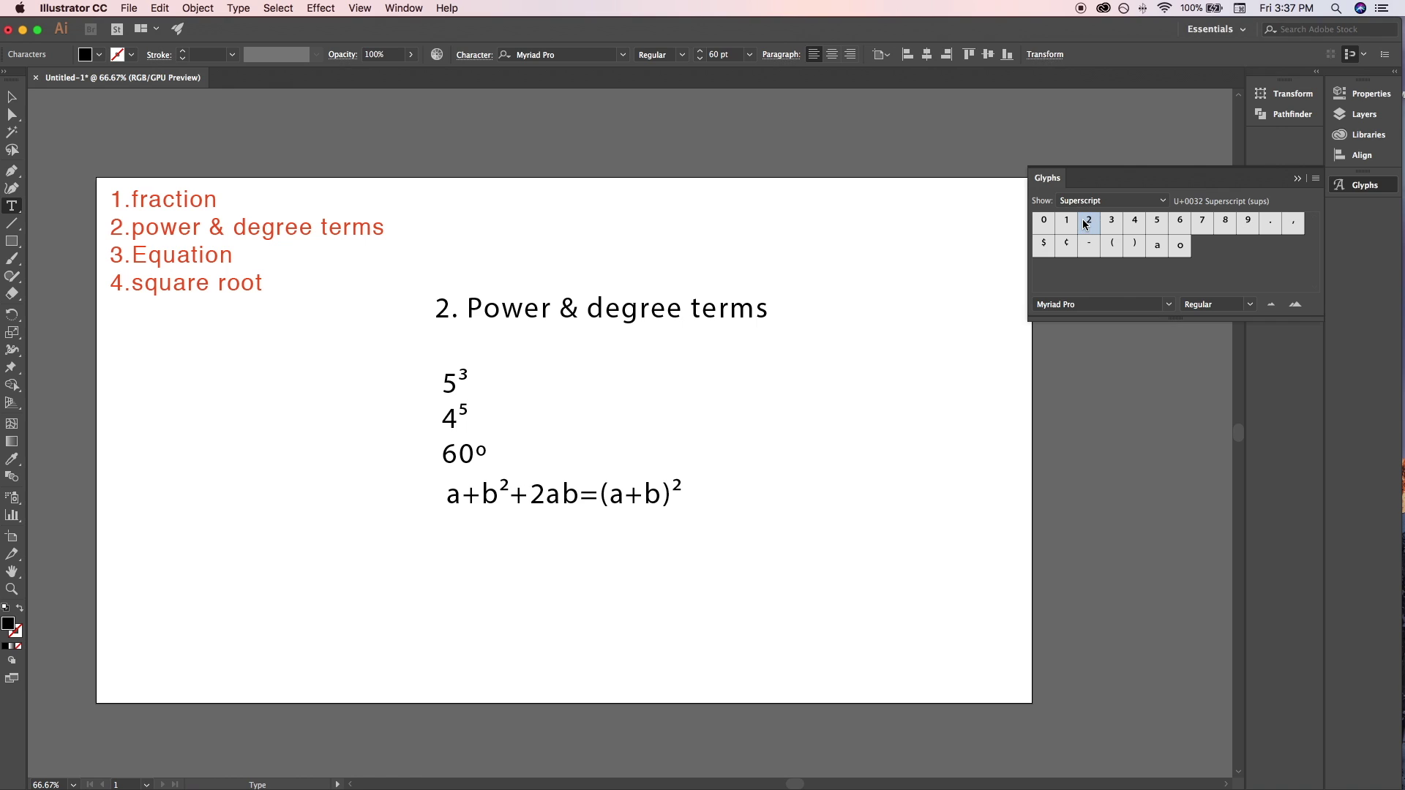
key("Left")
key("Left")
key("Left")
double_click(1086, 224)
type("r")
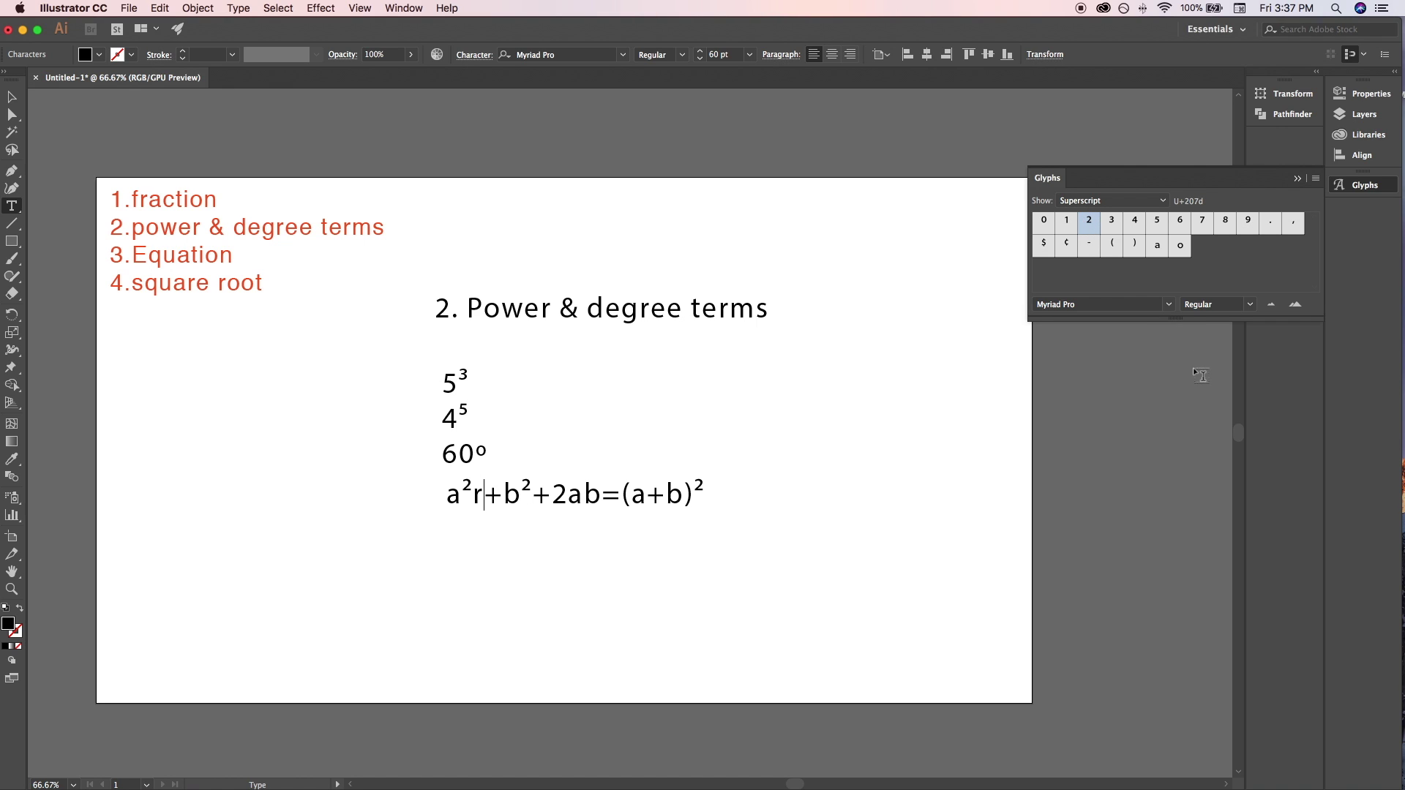
key("BackSpace")
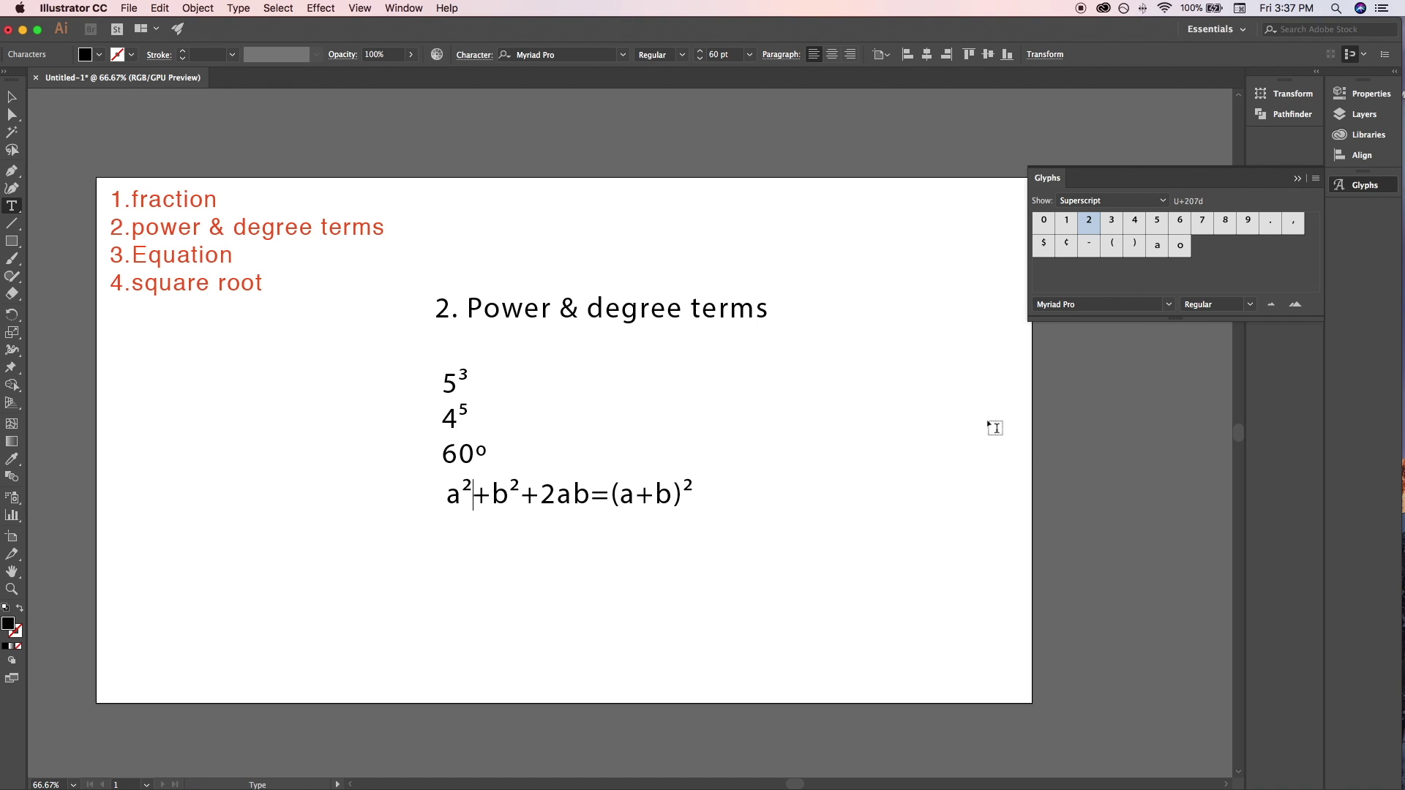
- Close Glyphs, exit editing and nudge the equation line slightly left and down
left_click(1299, 179)
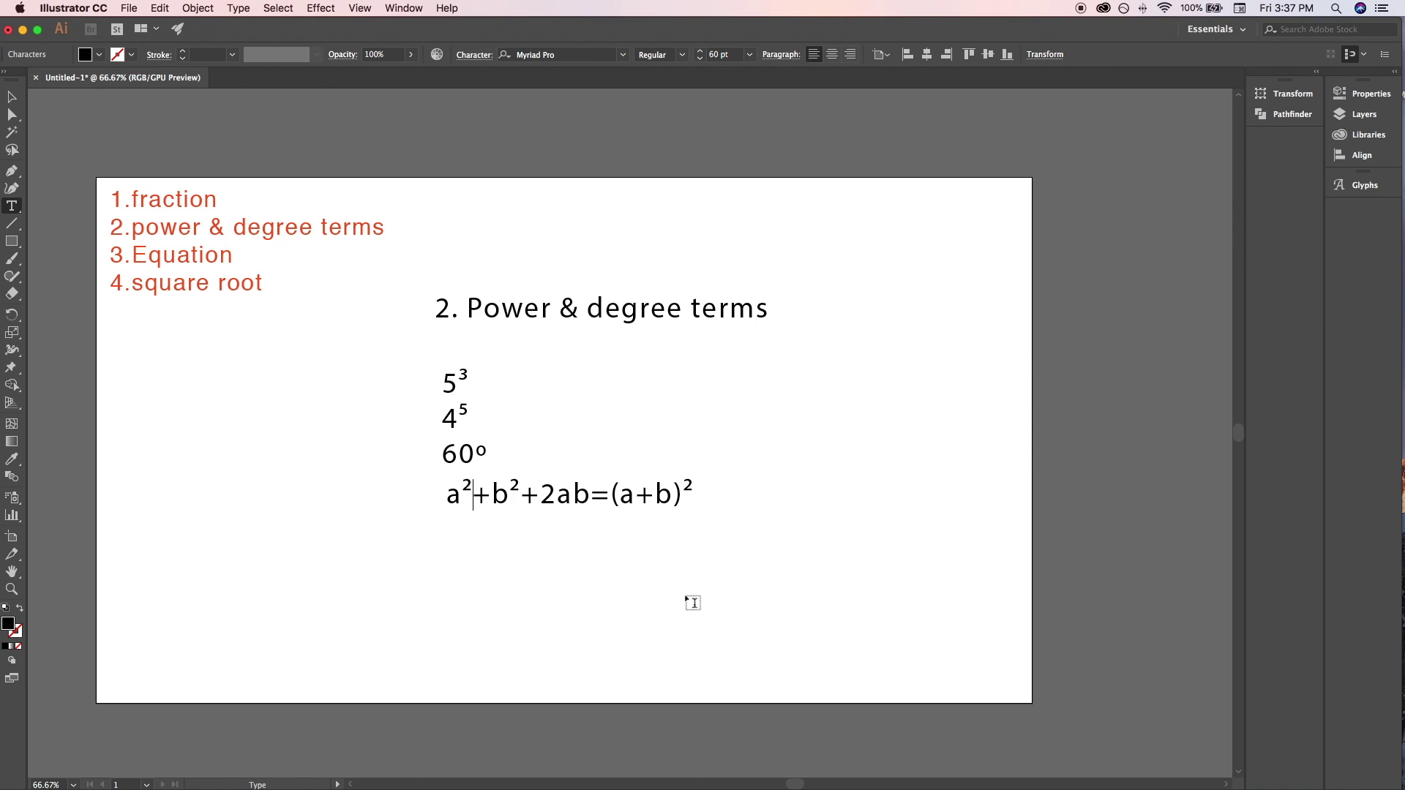
key("Escape")
left_click(785, 485)
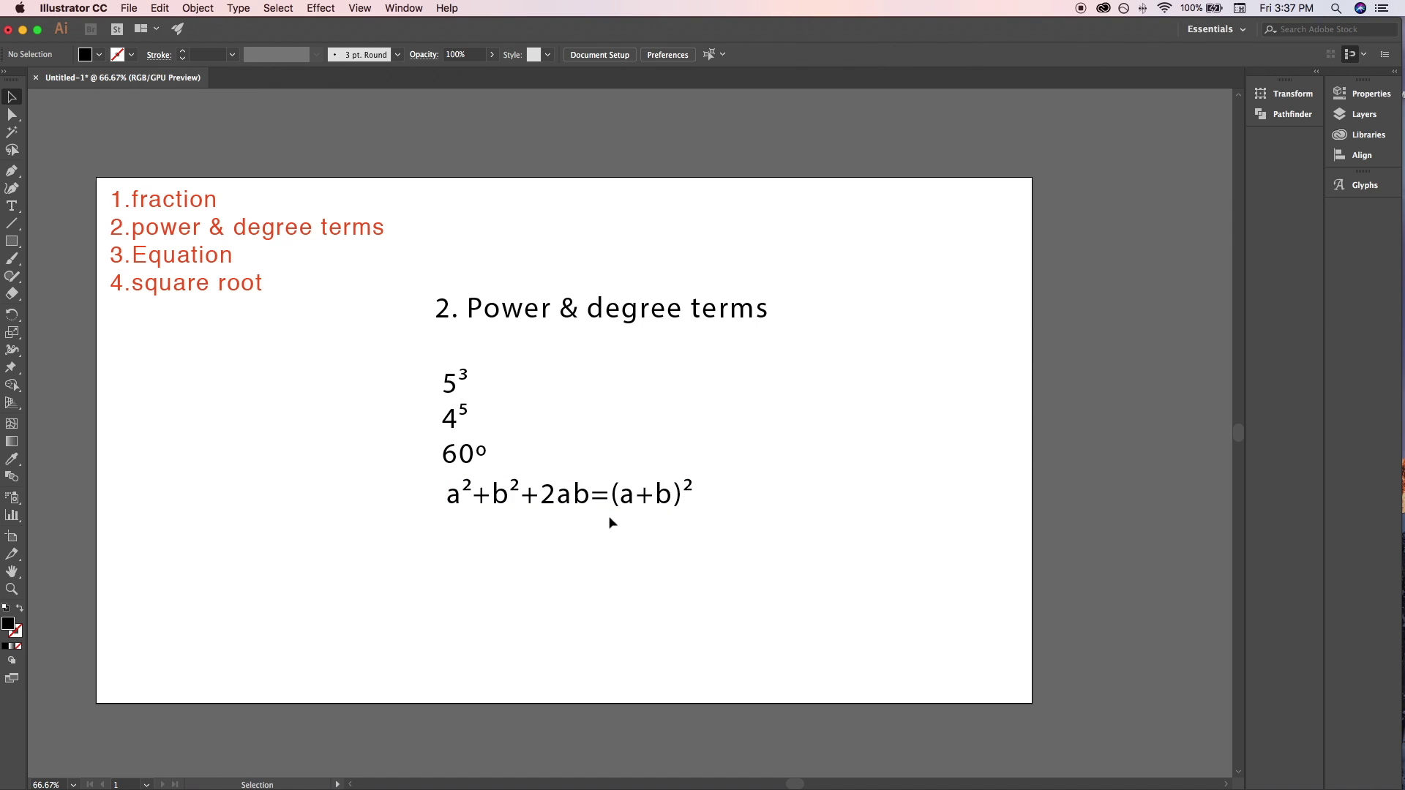
left_click_drag(589, 502, 572, 507)
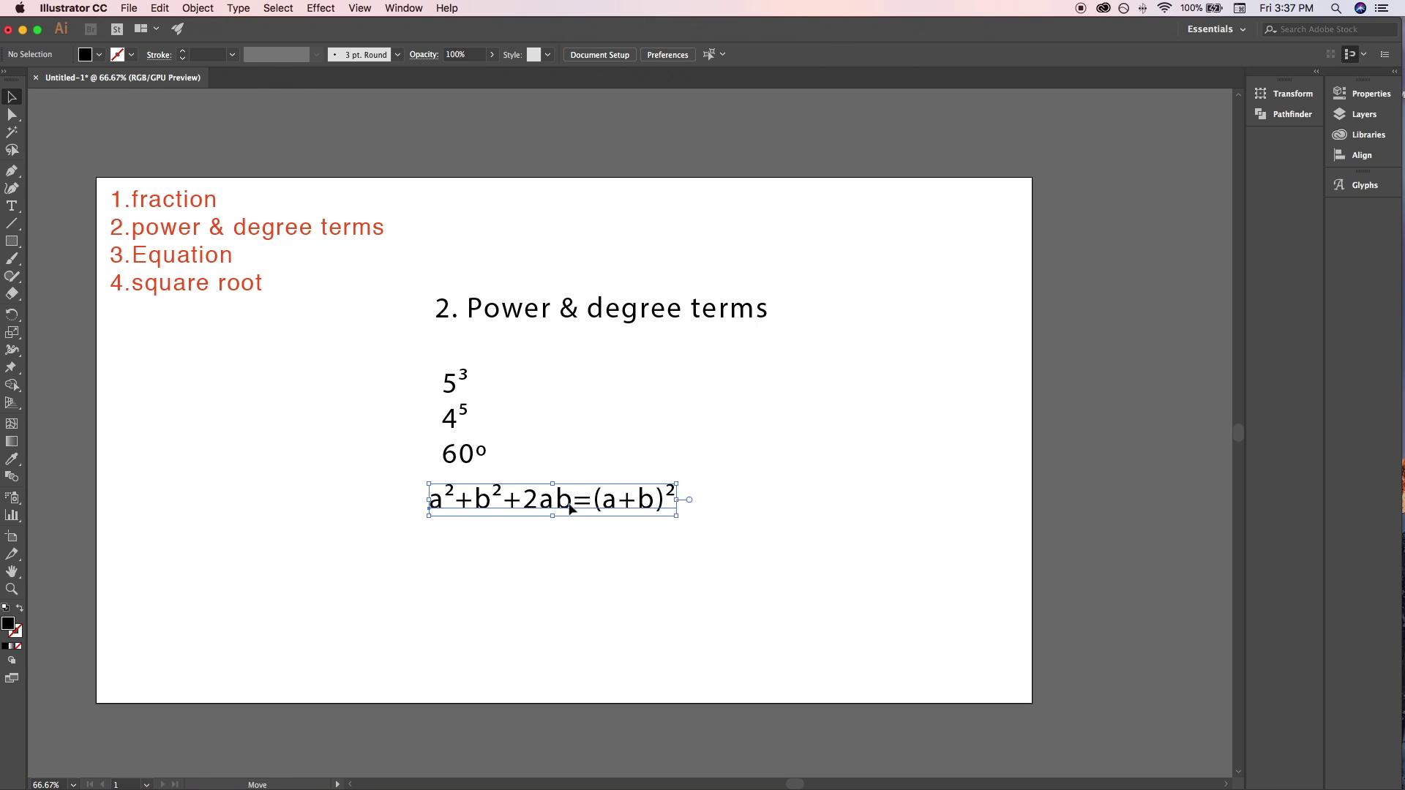
left_click(596, 581)
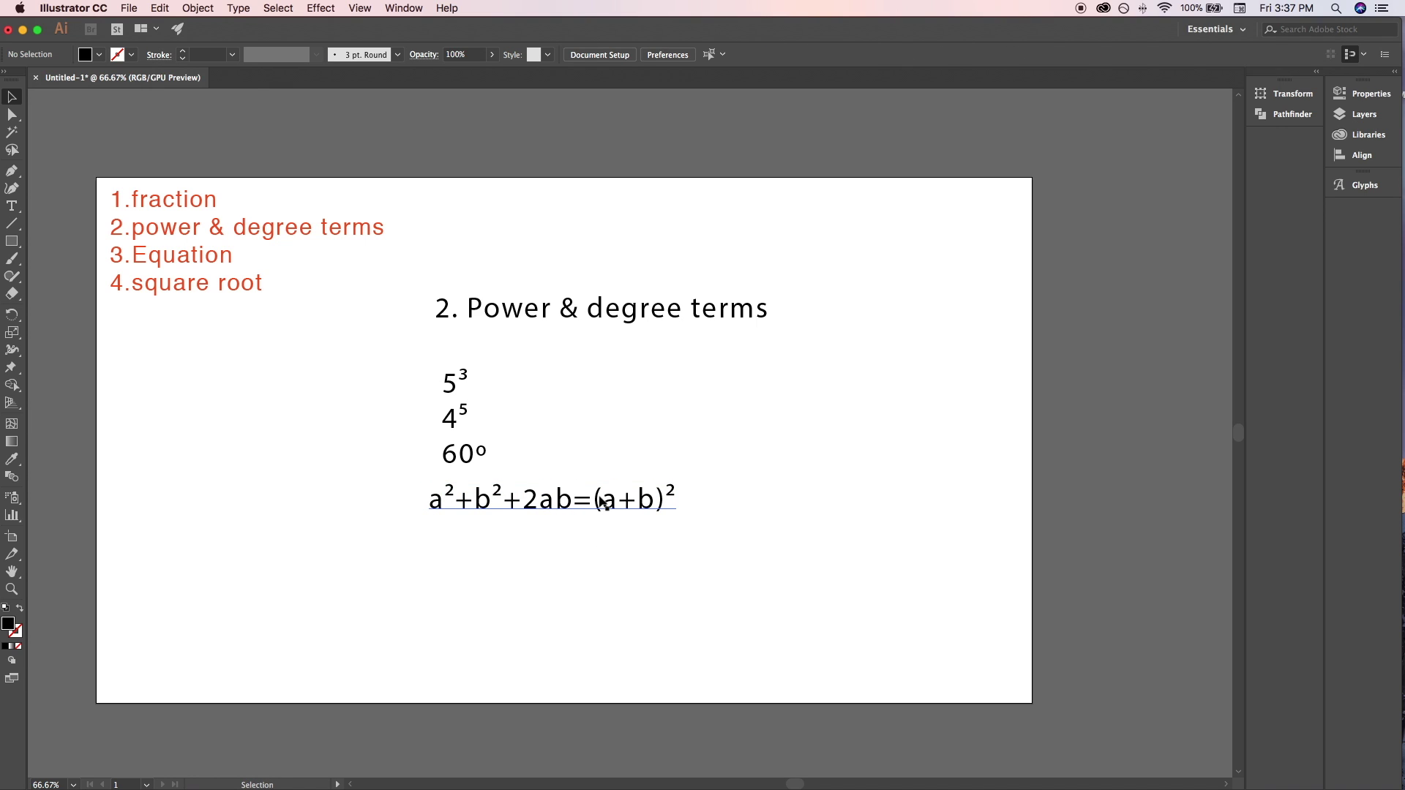
- Start a new text line below the equation reading sin60=
key("t")
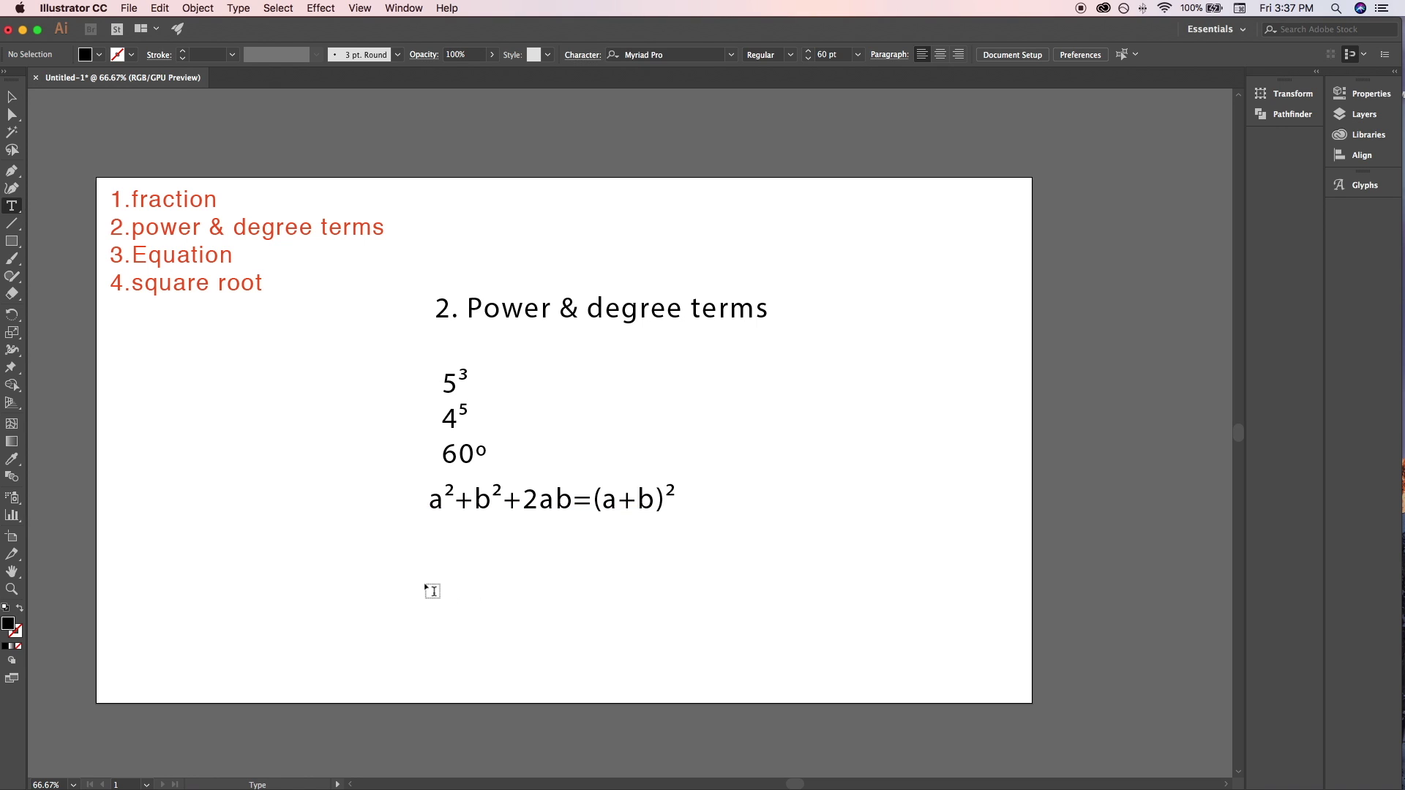
left_click(395, 575)
type("s")
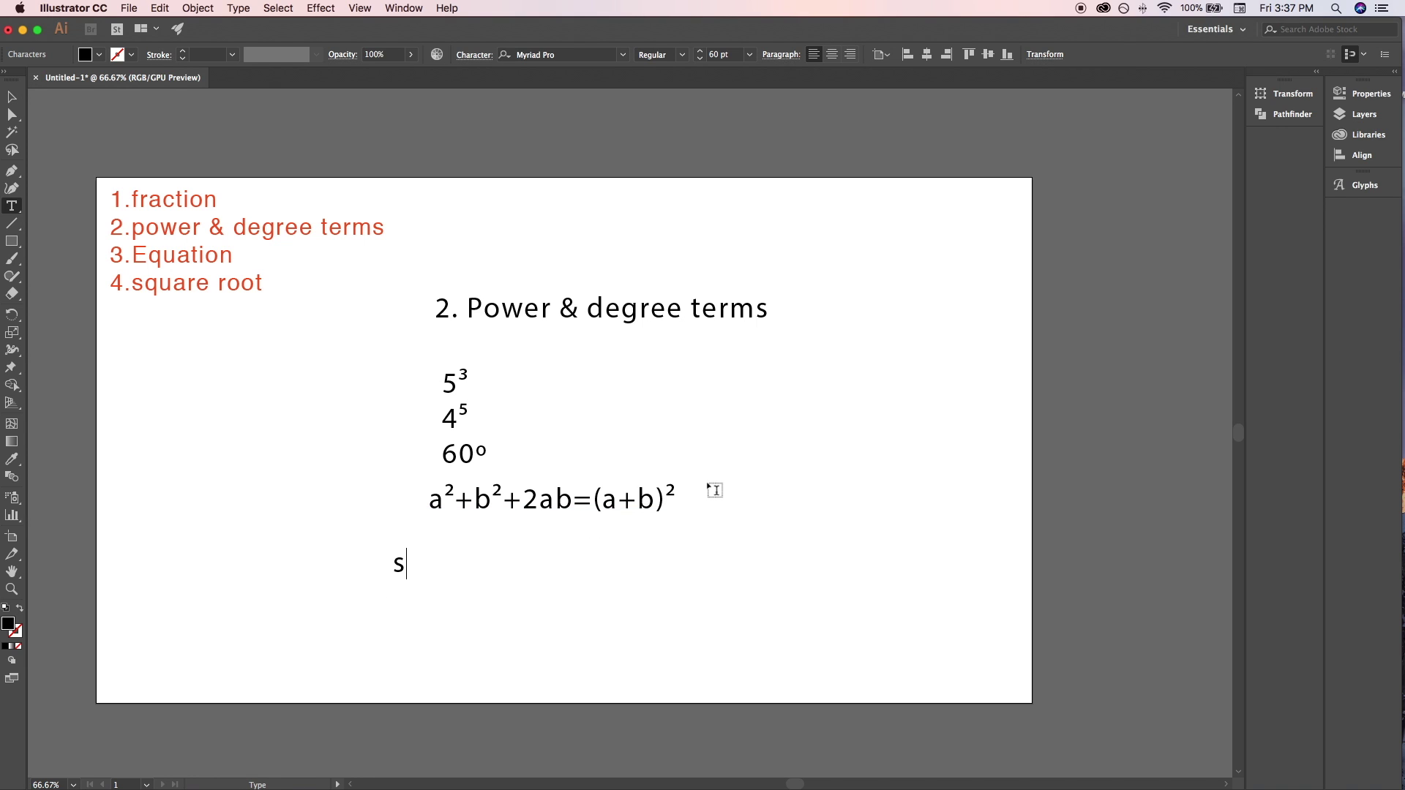
type("in")
type("60=1")
key("BackSpace")
- Insert a true ½ fraction after the equals sign using numerator 1, fraction slash and denominator 2 glyphs
left_click(1362, 186)
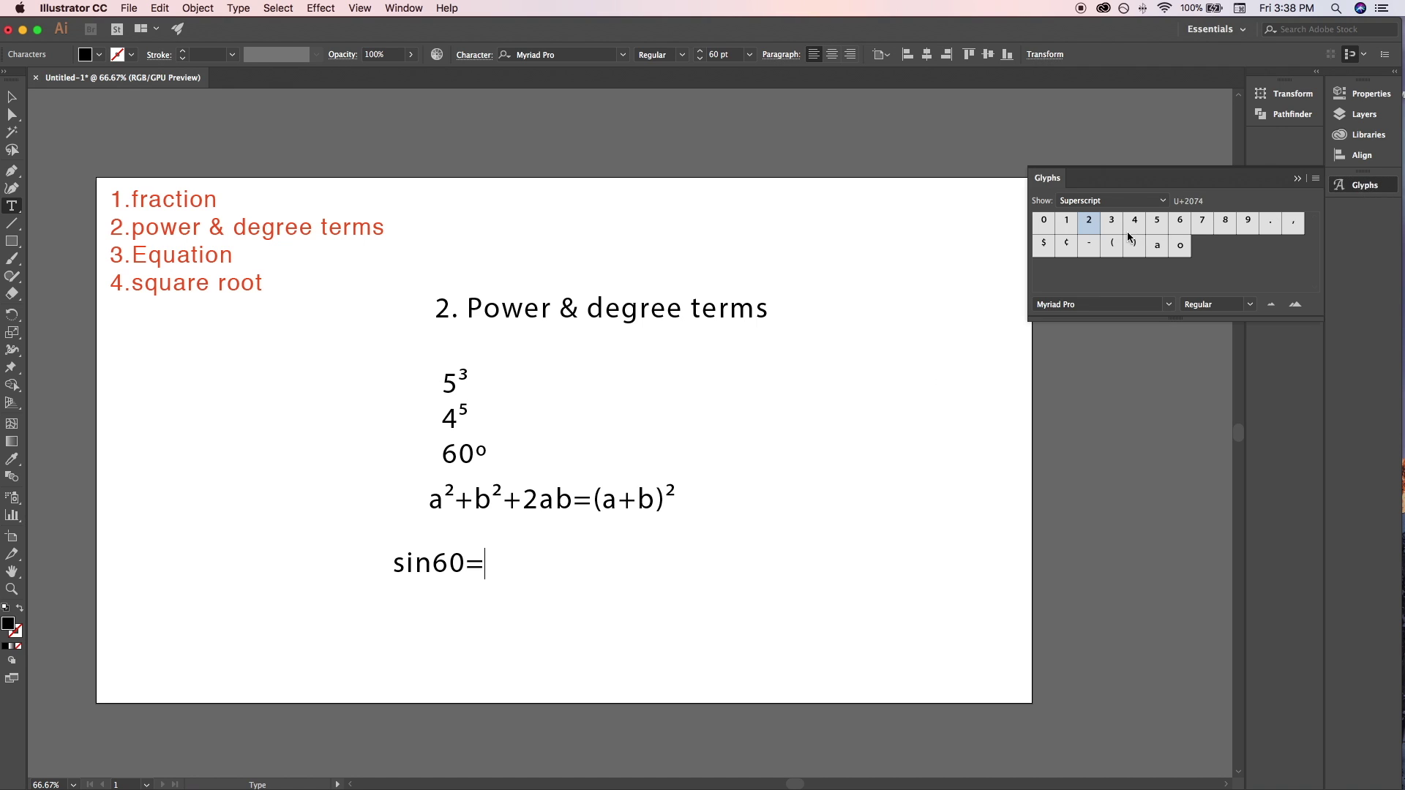
left_click(1161, 202)
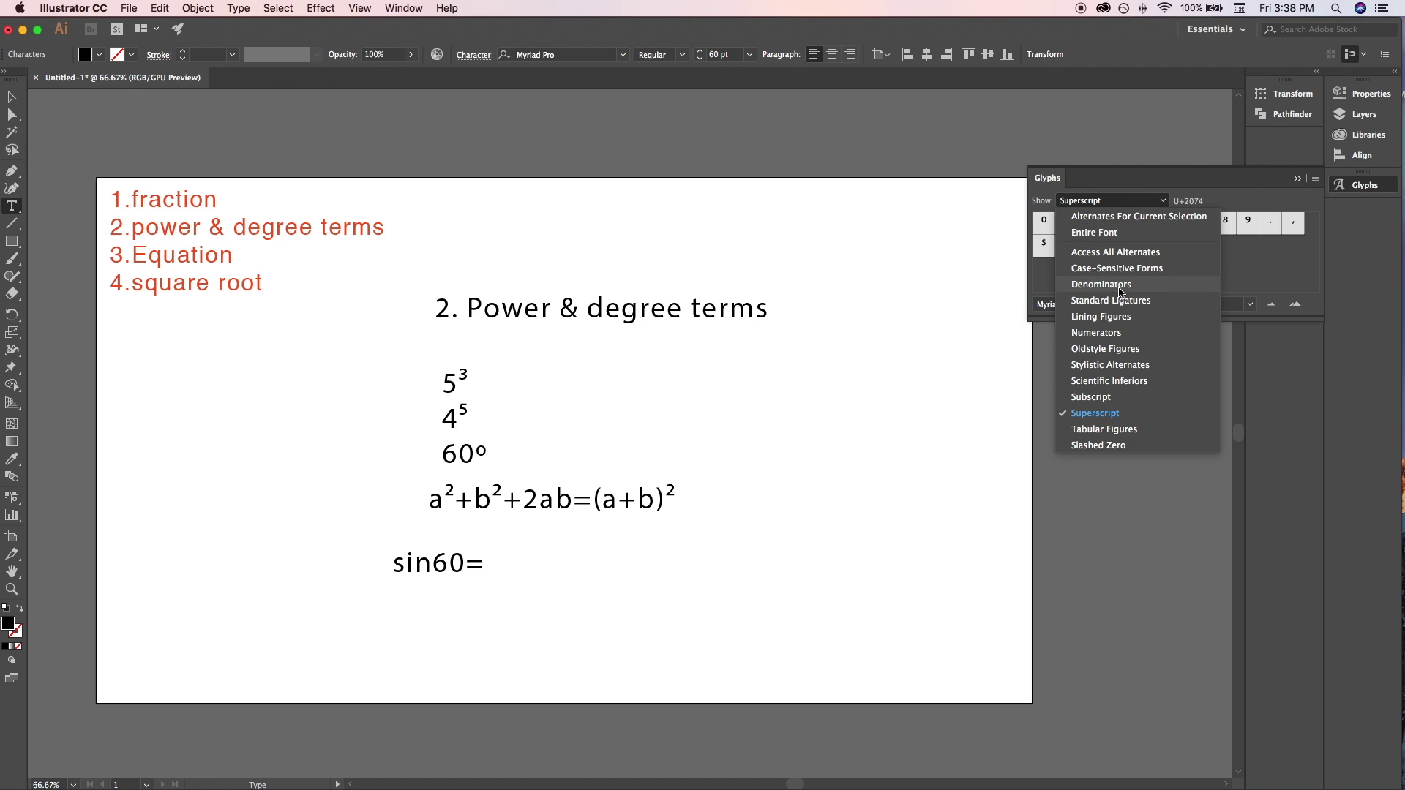
left_click(1105, 349)
left_click(1141, 201)
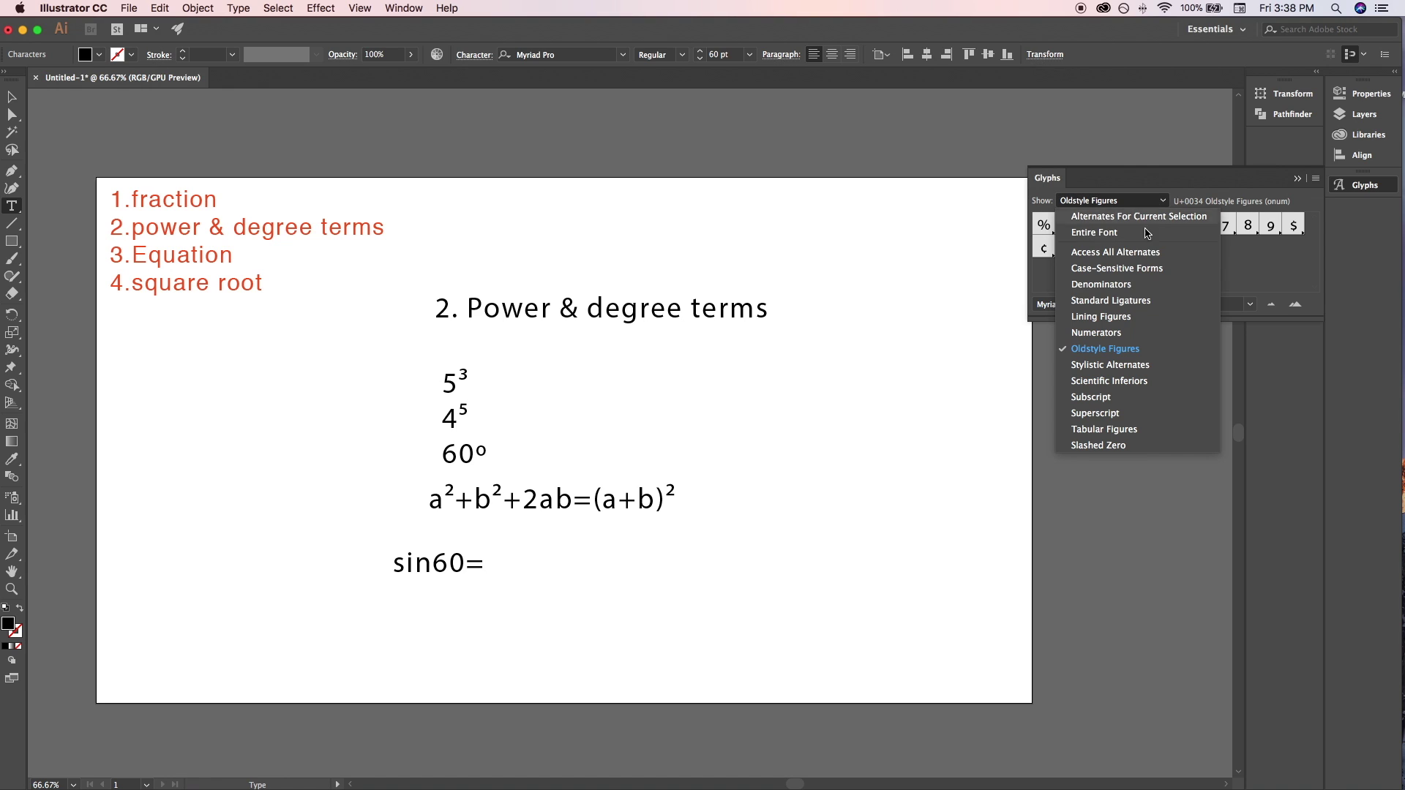
left_click(1105, 332)
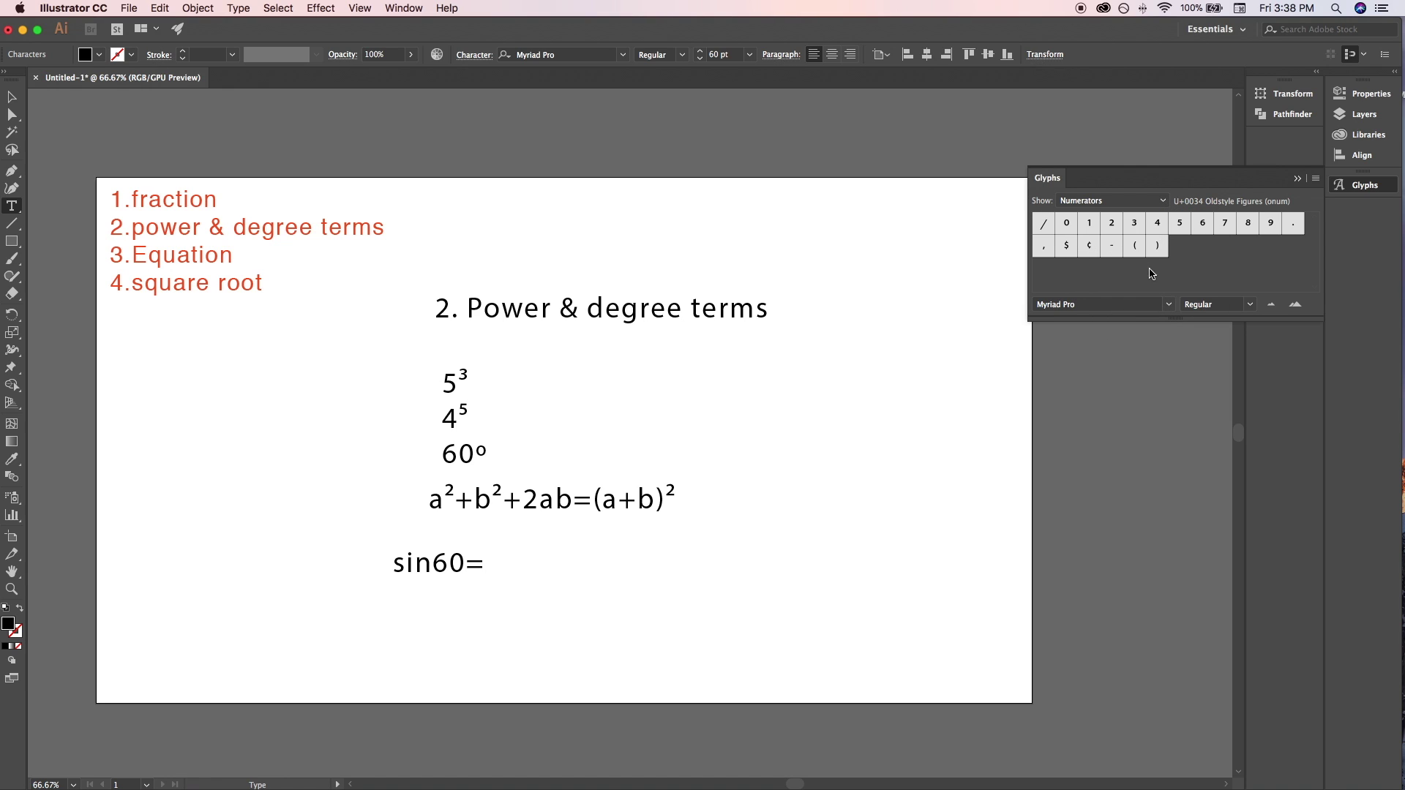
type("r")
double_click(1090, 222)
key("BackSpace")
key("BackSpace")
double_click(1090, 222)
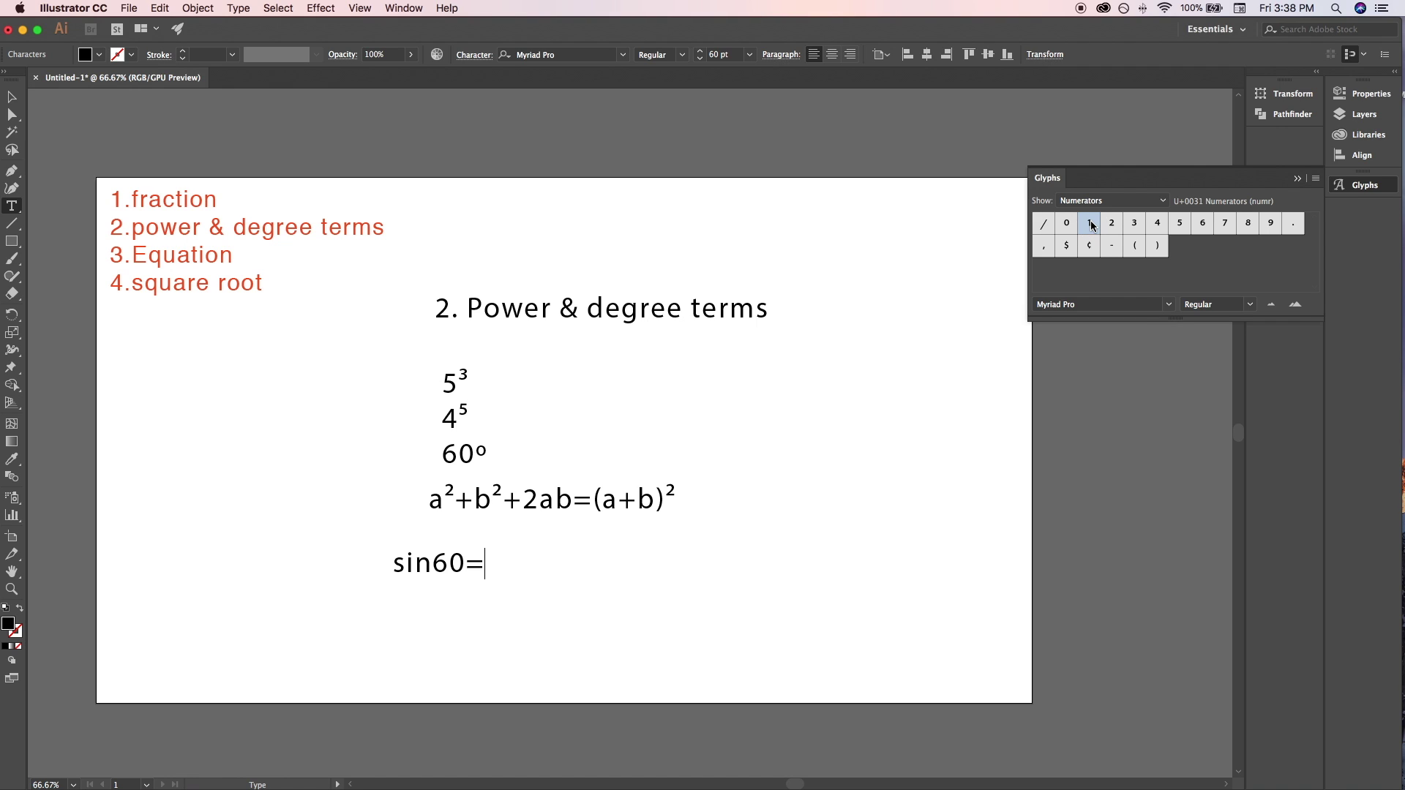
double_click(1045, 223)
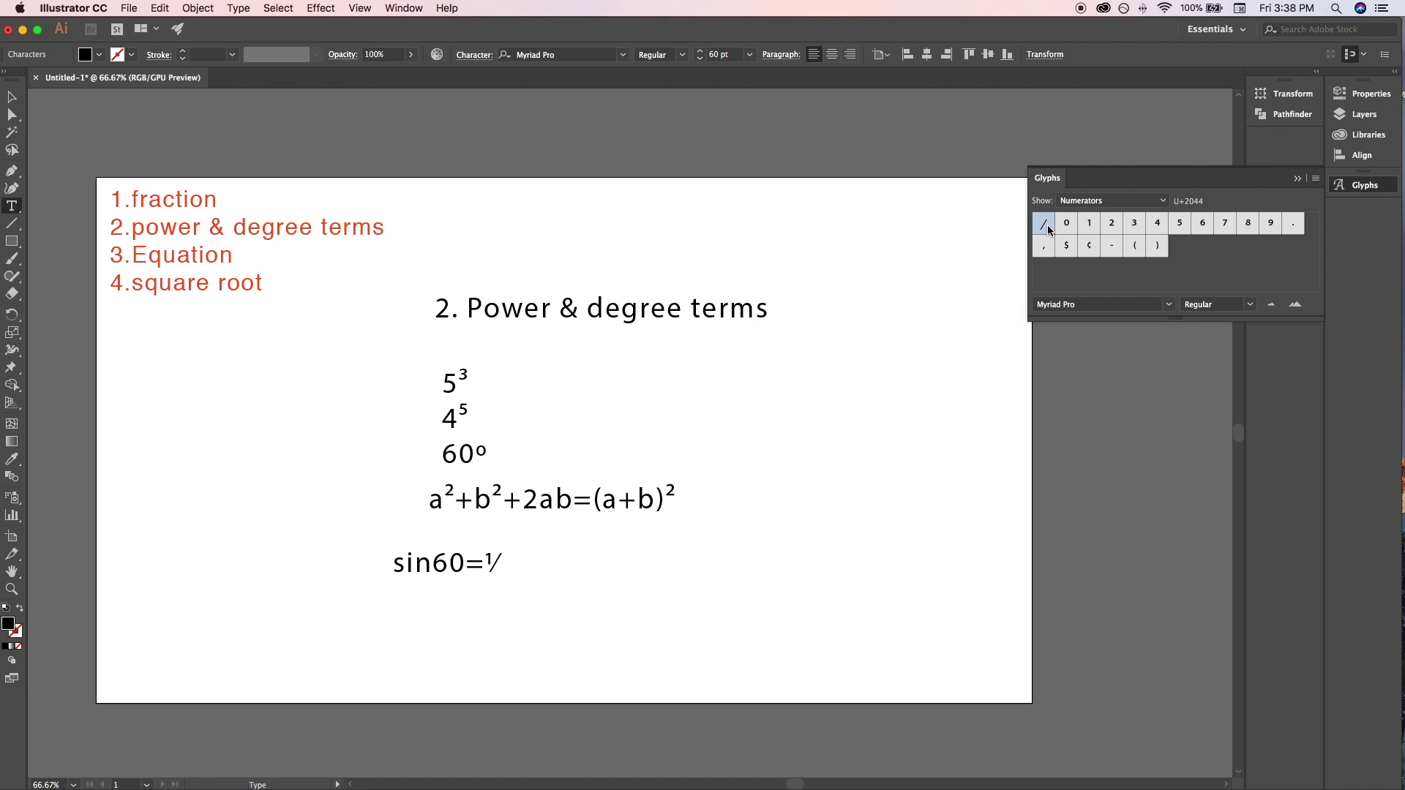
left_click(1134, 201)
left_click(1106, 286)
double_click(1111, 225)
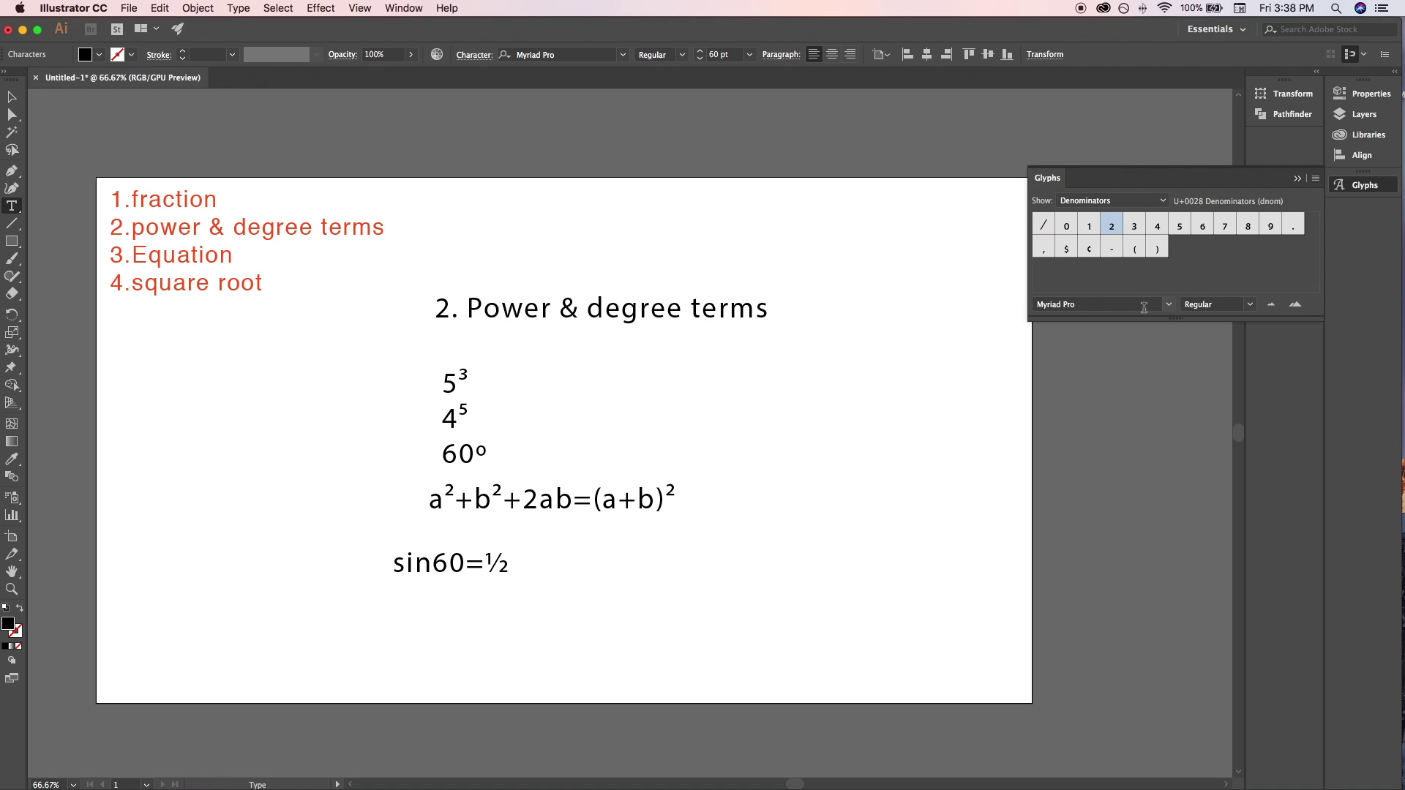
- Add a superscript degree sign after 60 and remove the stray r
key("Left")
key("Left")
key("Left")
key("Left")
left_click(1144, 202)
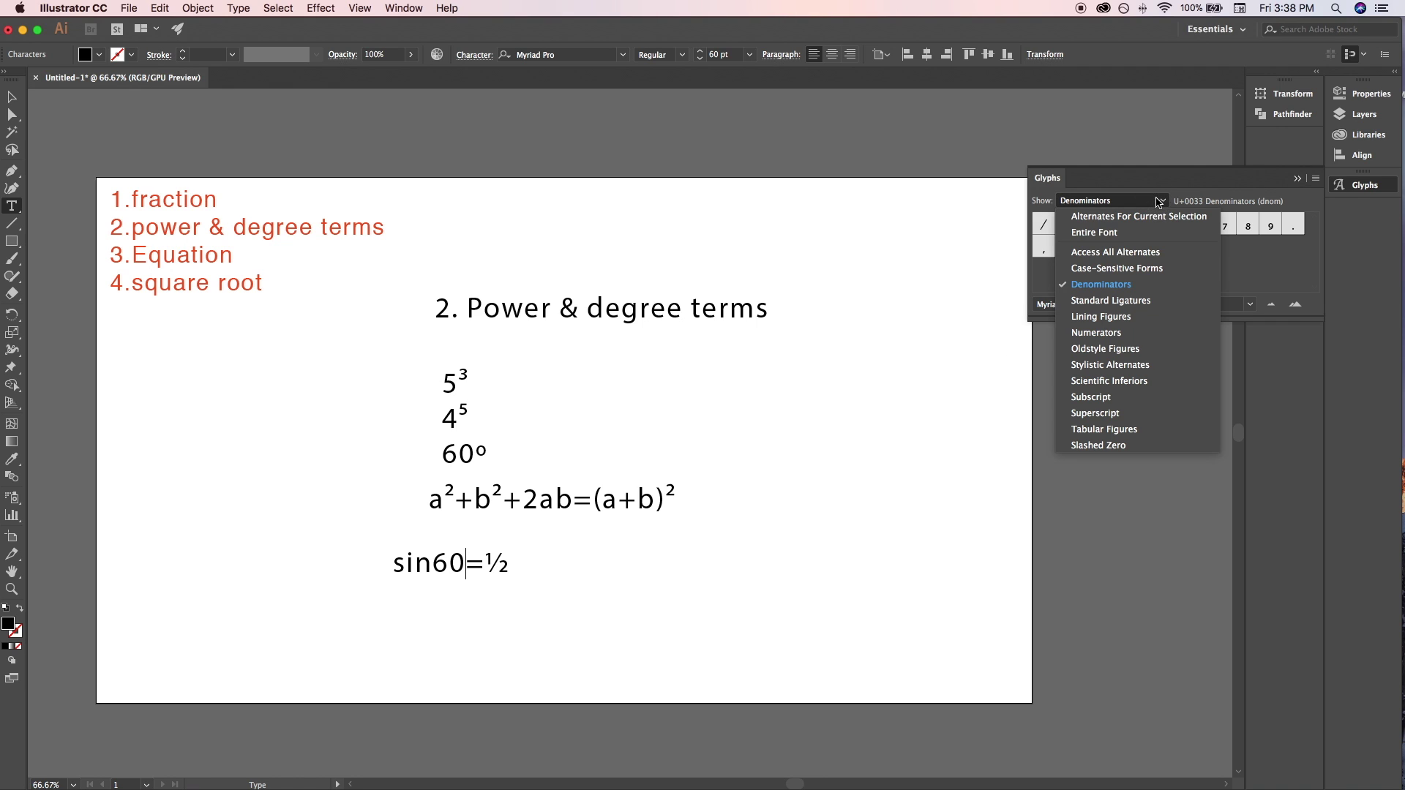
left_click(1119, 419)
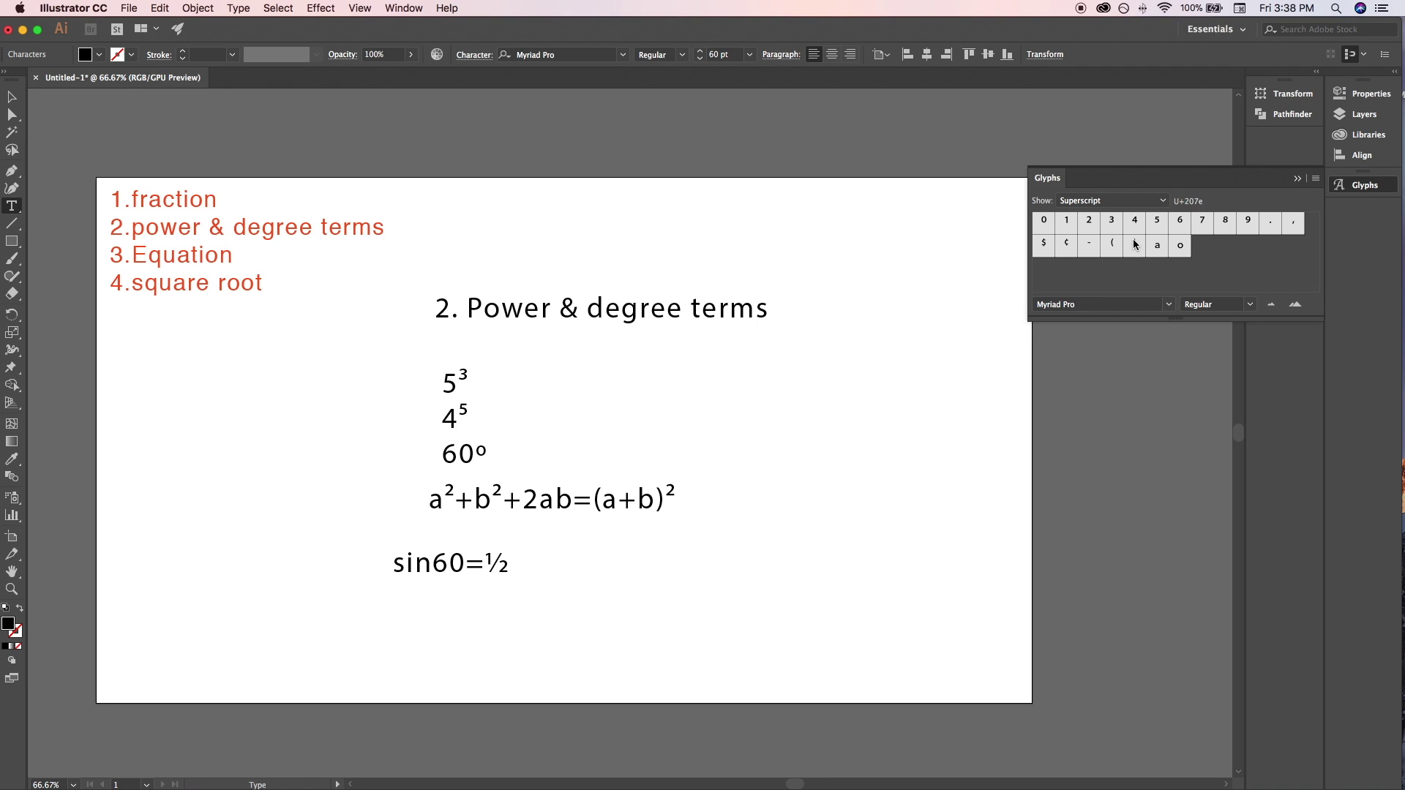
double_click(1180, 246)
key("Left")
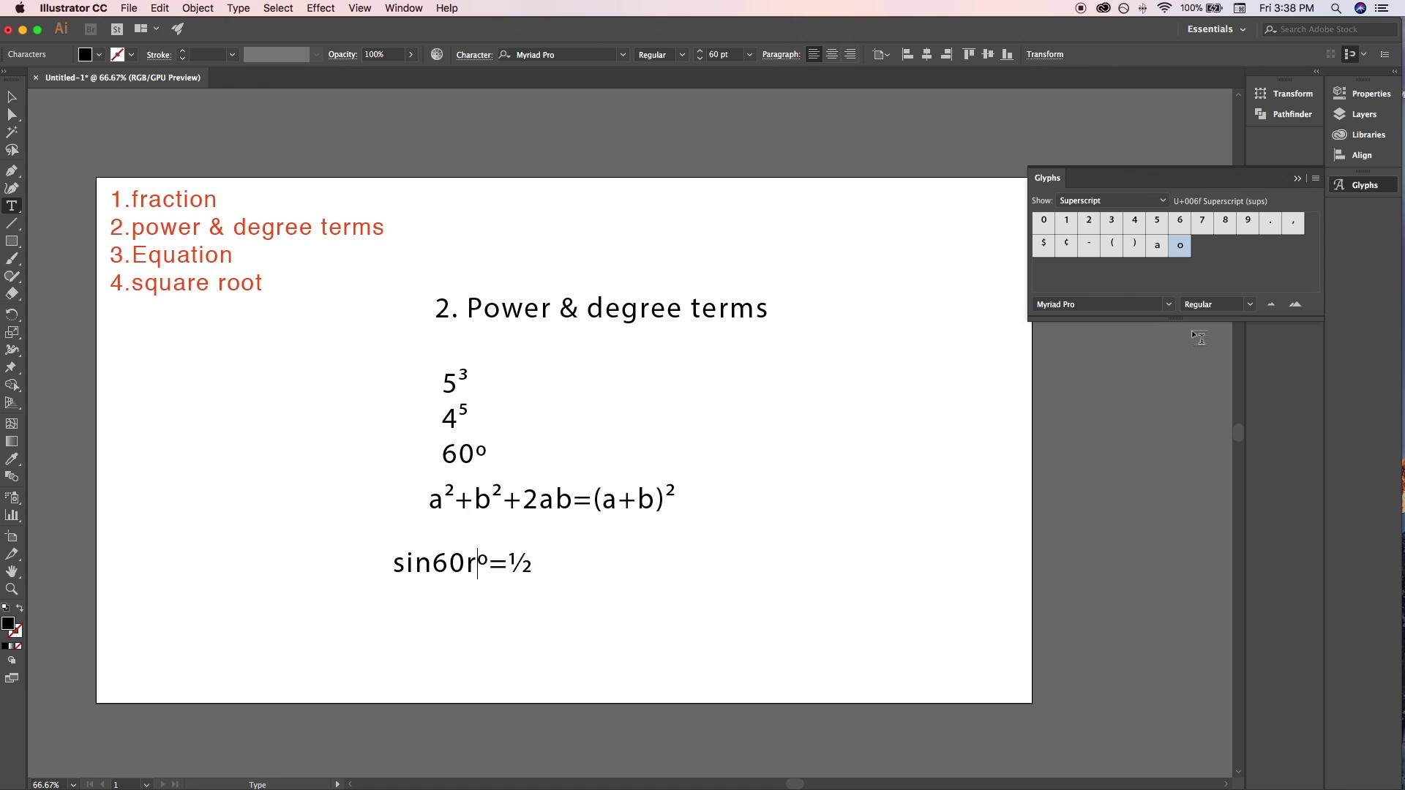
key("BackSpace")
key("Right")
key("Right")
key("Right")
- Begin a new line below sin60º=½ with sin
key("Return")
type("sin")
left_click(1156, 201)
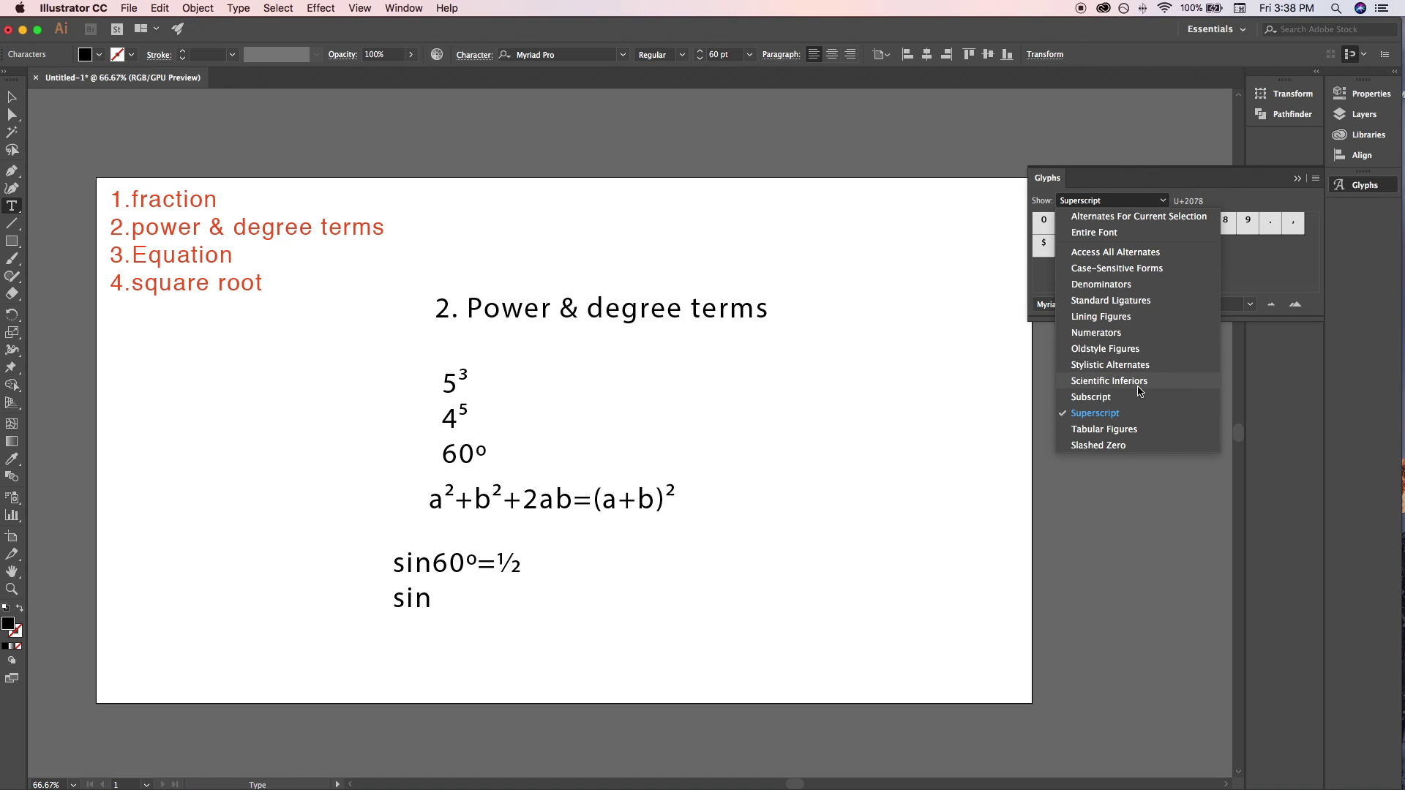
- Insert a slashed zero after sin and delete the stray equals sign
left_click(1098, 445)
left_click(1163, 202)
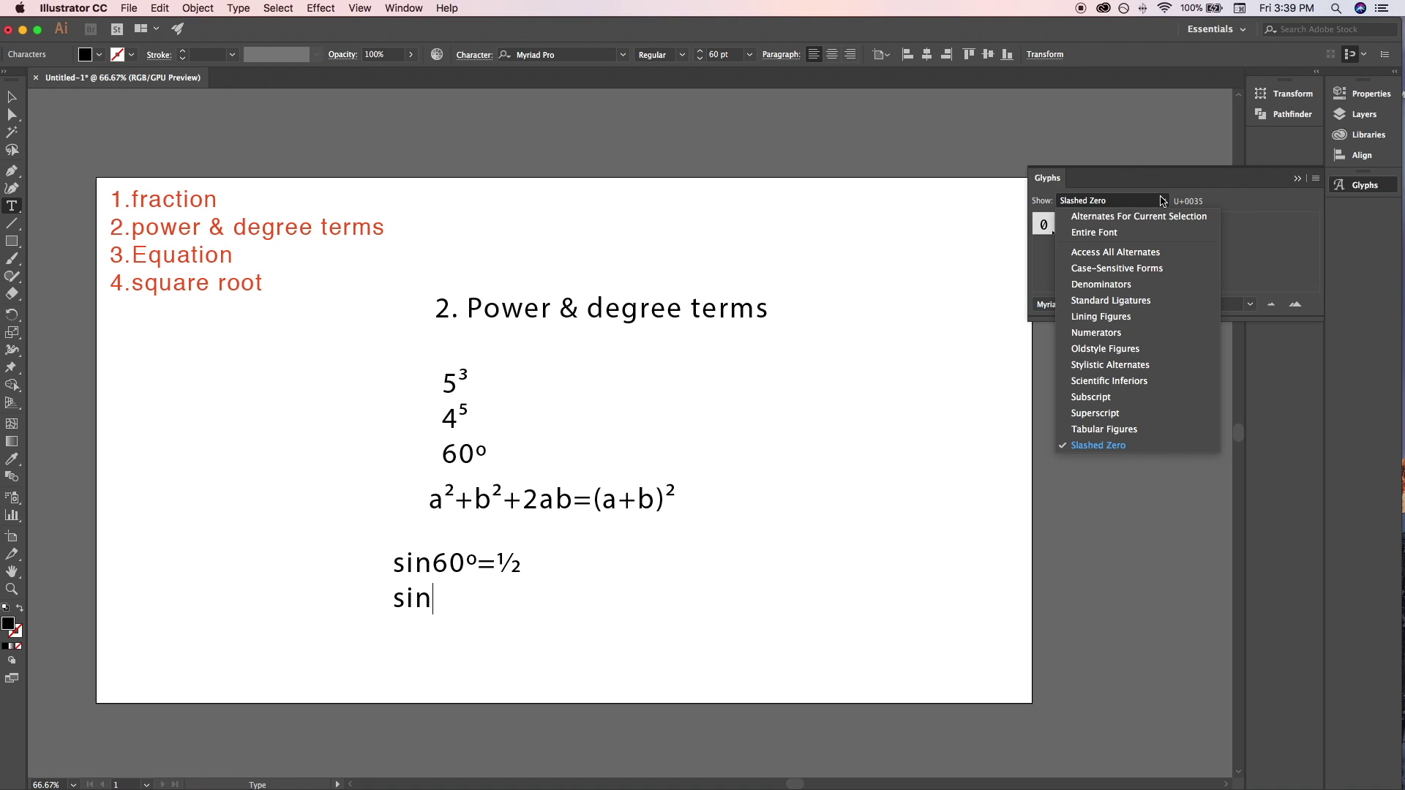
left_click(1163, 201)
double_click(1065, 226)
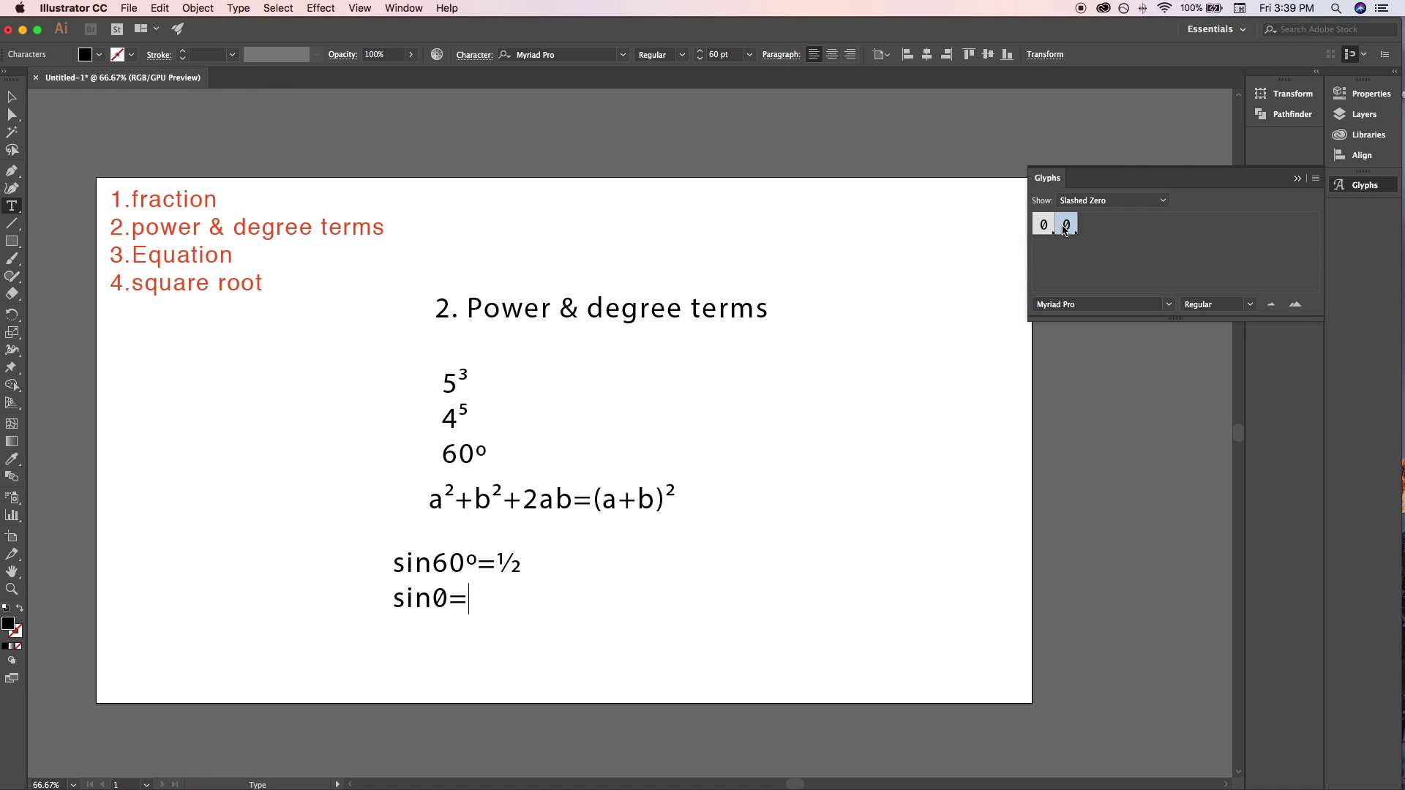
key("BackSpace")
key("Left")
- Add superscript 2 after sin, then +cos² followed by a slashed zero
left_click(1123, 205)
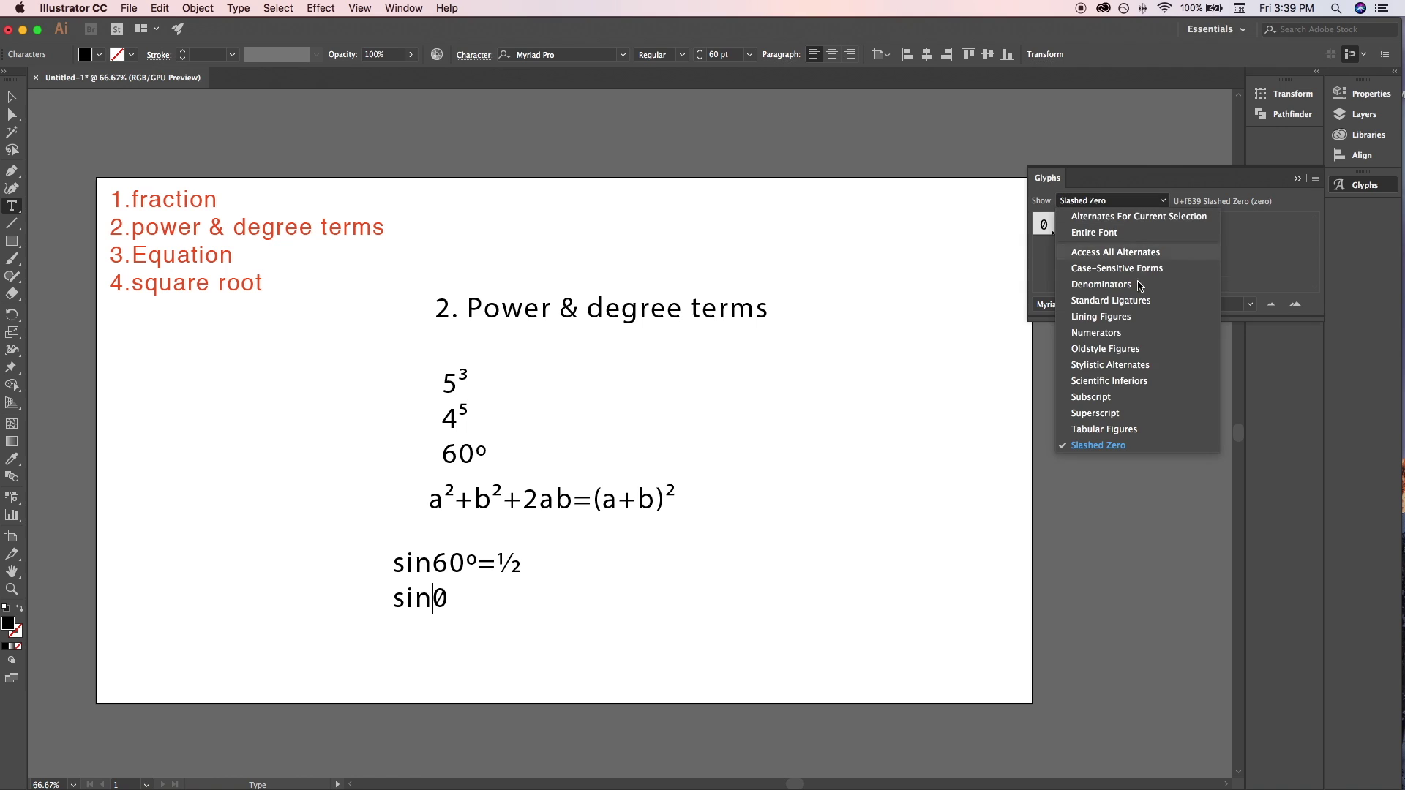
left_click(1096, 413)
double_click(1092, 222)
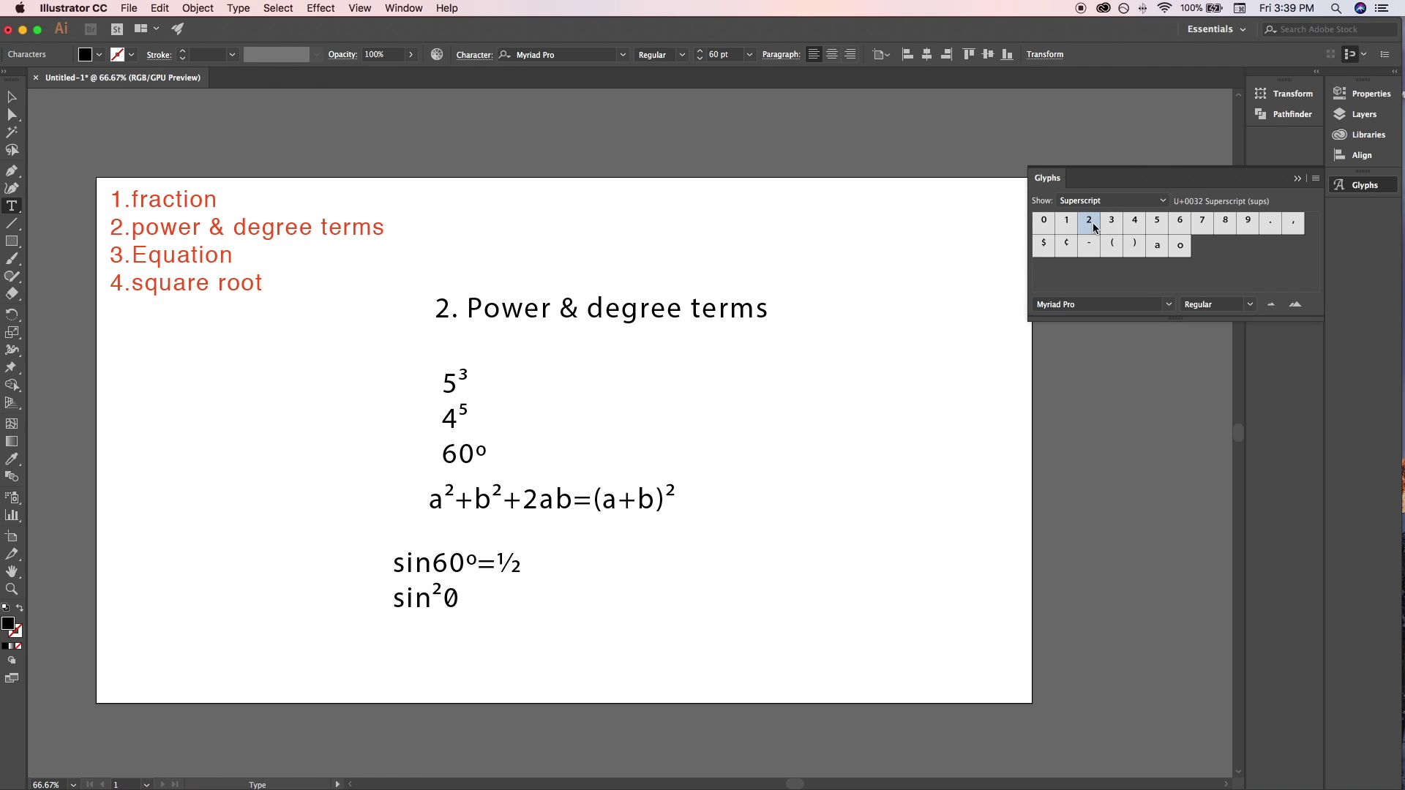
type("+cos")
double_click(1089, 221)
left_click(1141, 200)
left_click(1098, 446)
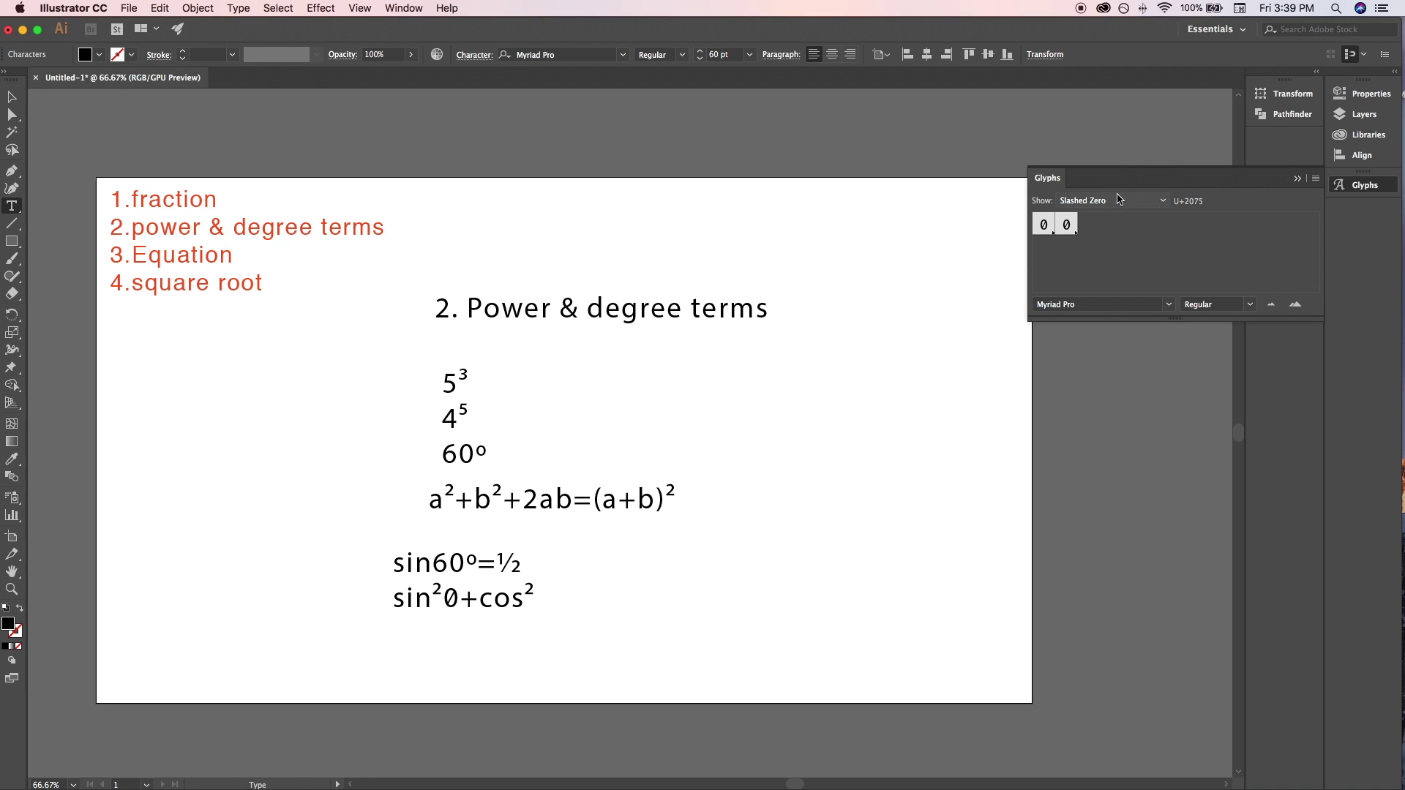
double_click(1066, 225)
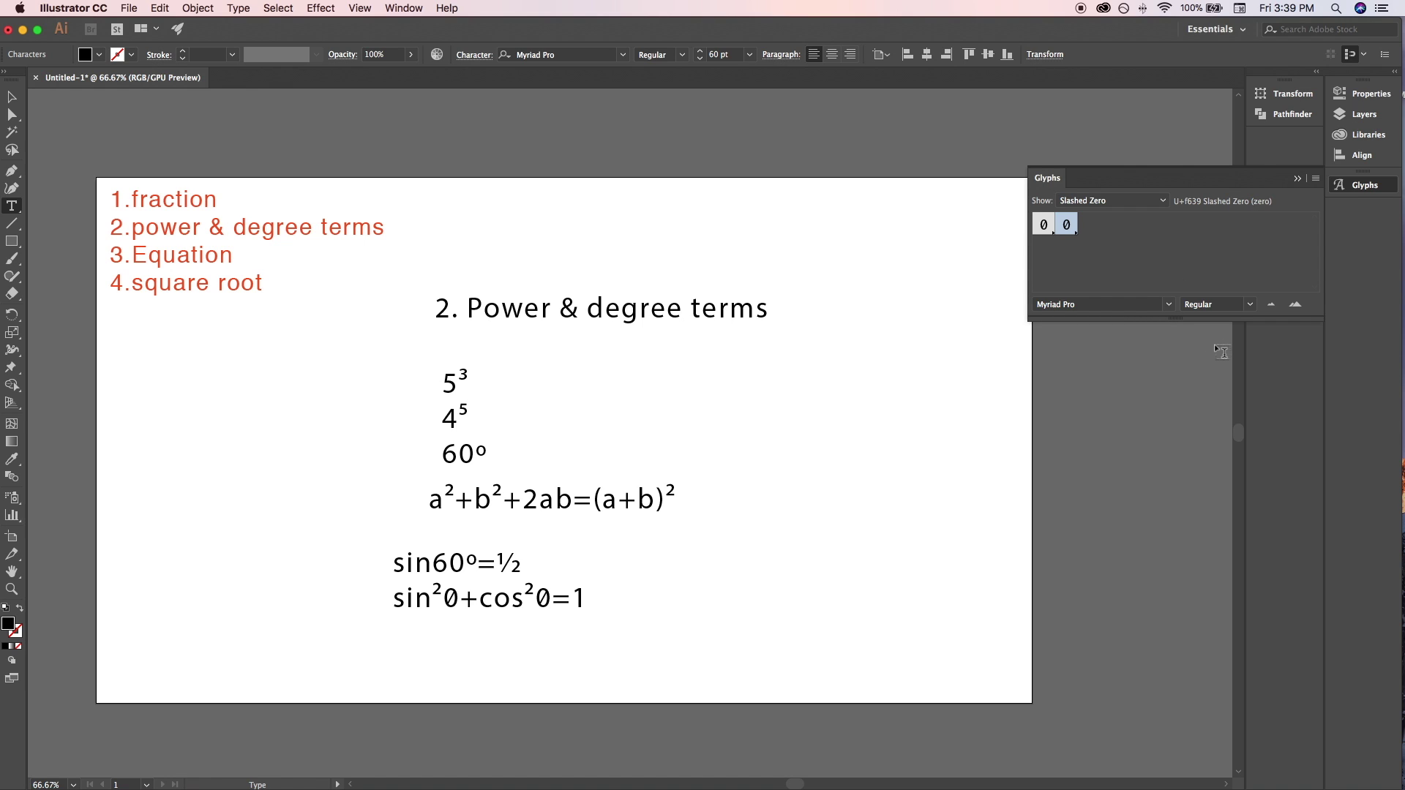
- Collapse the Glyphs panel, add a 3.equation heading, then undo it
left_click(1299, 180)
left_click(673, 353)
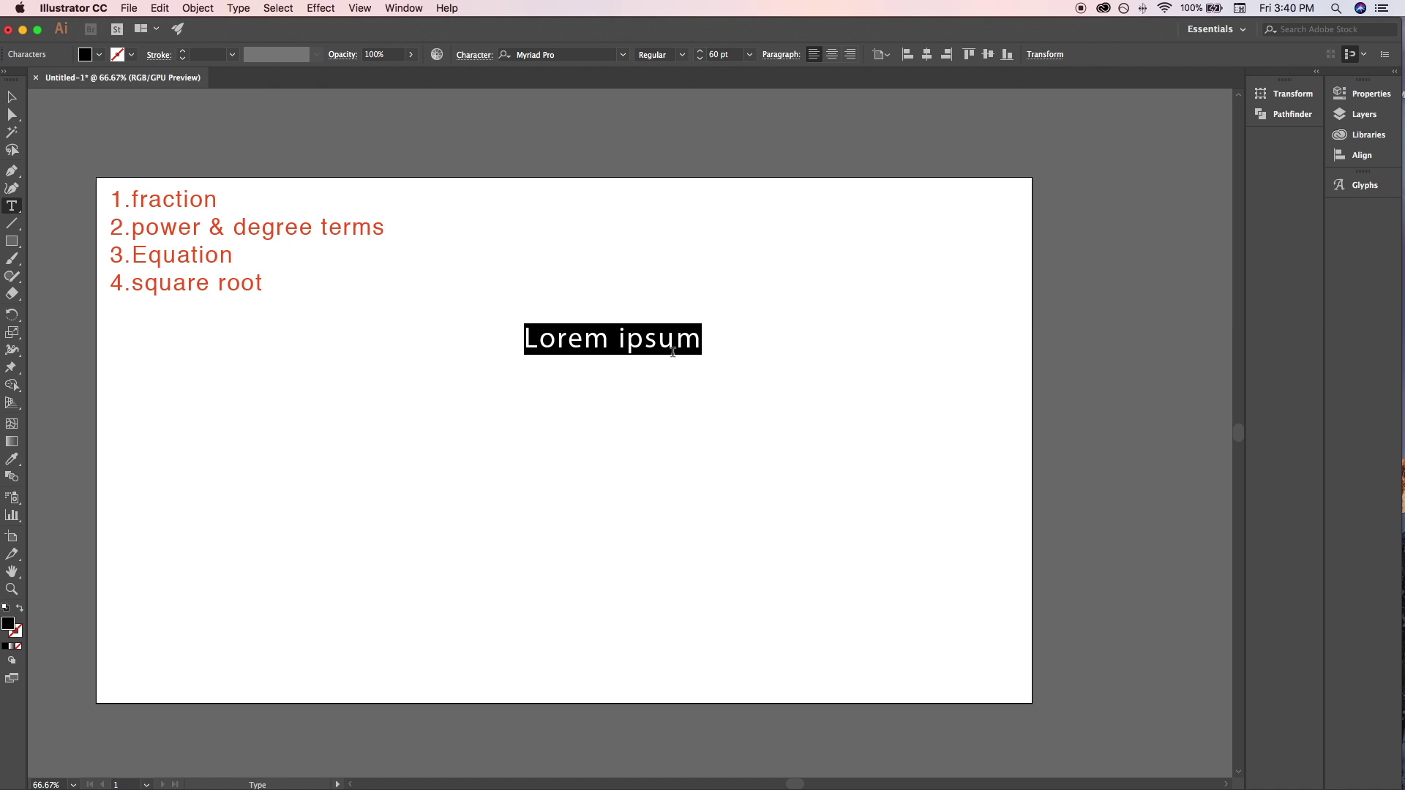
type("3.")
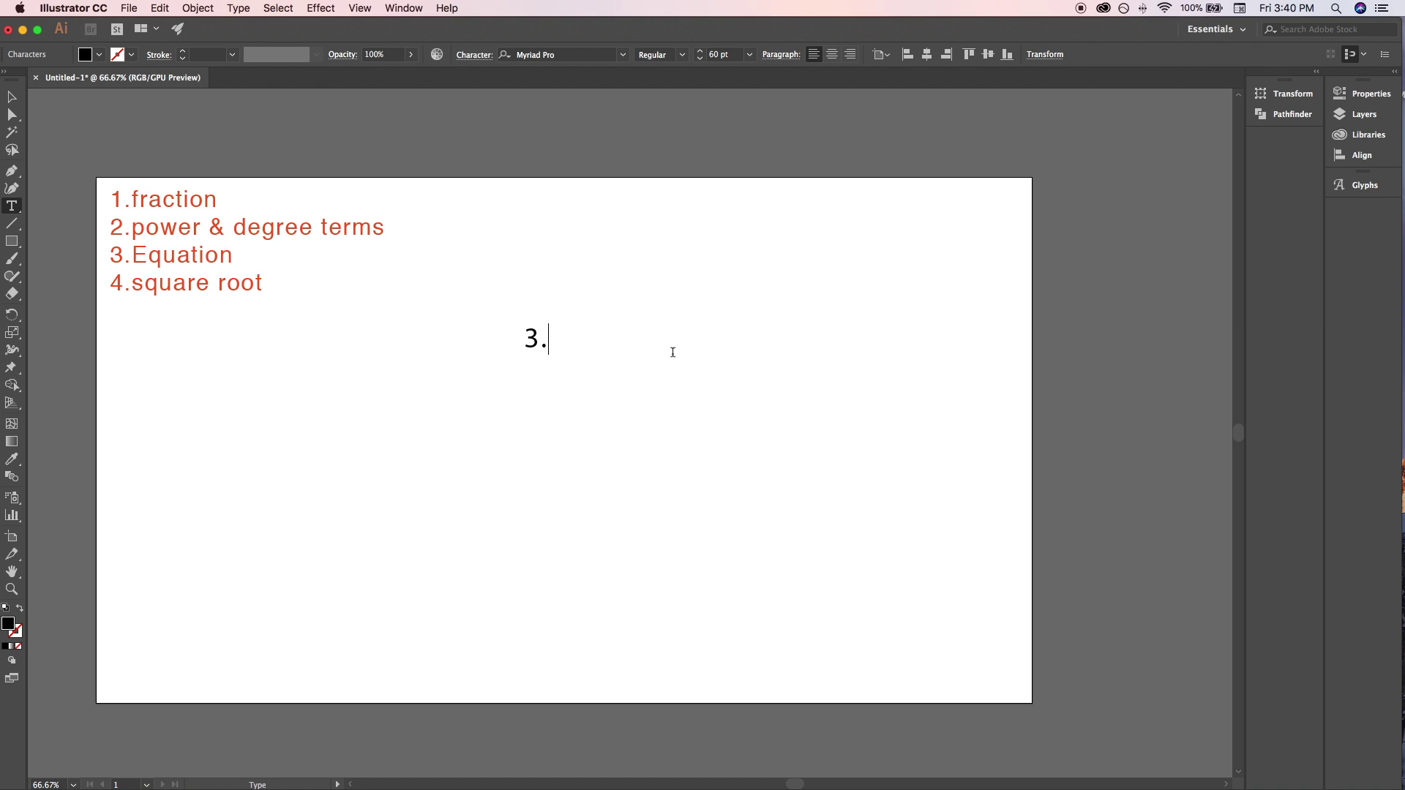
type("equation")
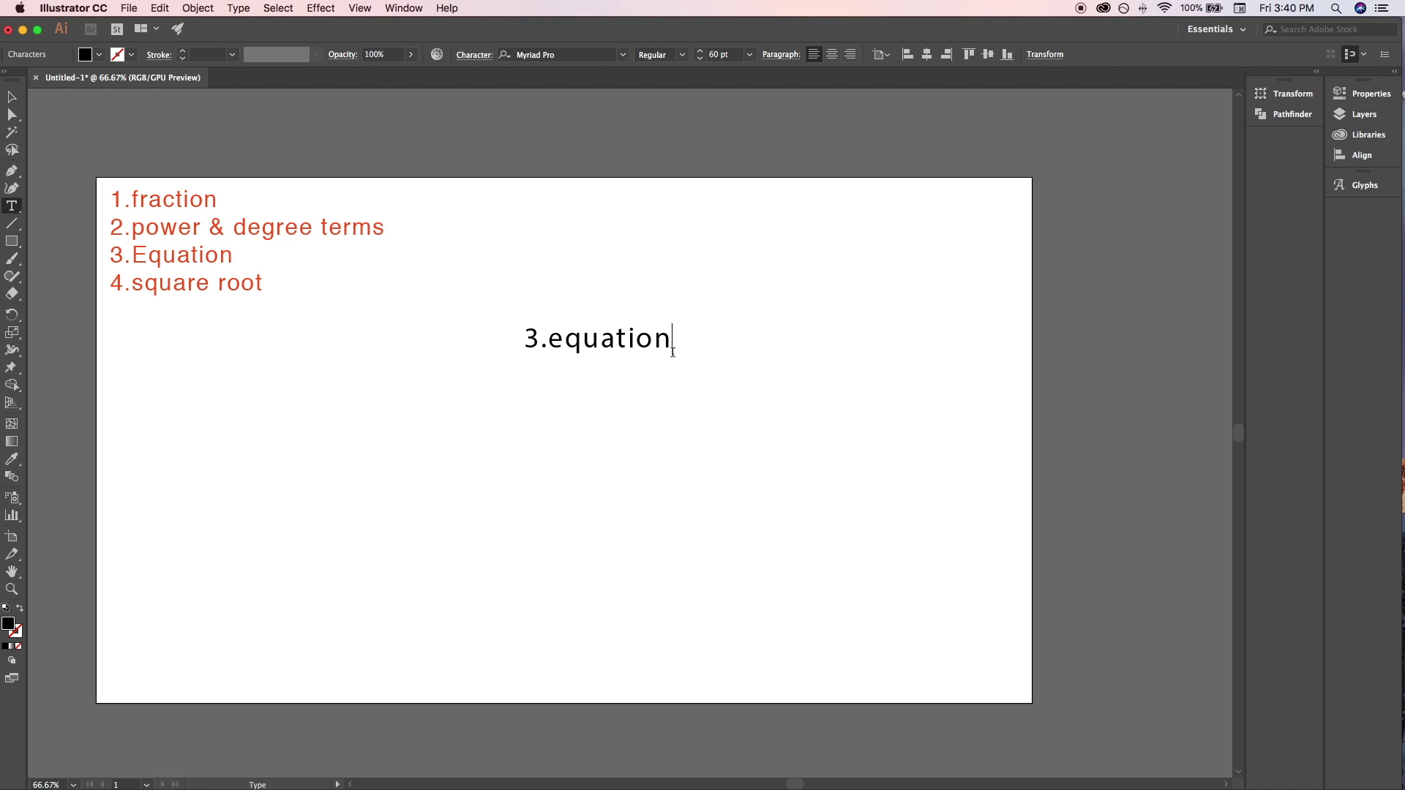
key("Escape")
left_click_drag(583, 339, 543, 303)
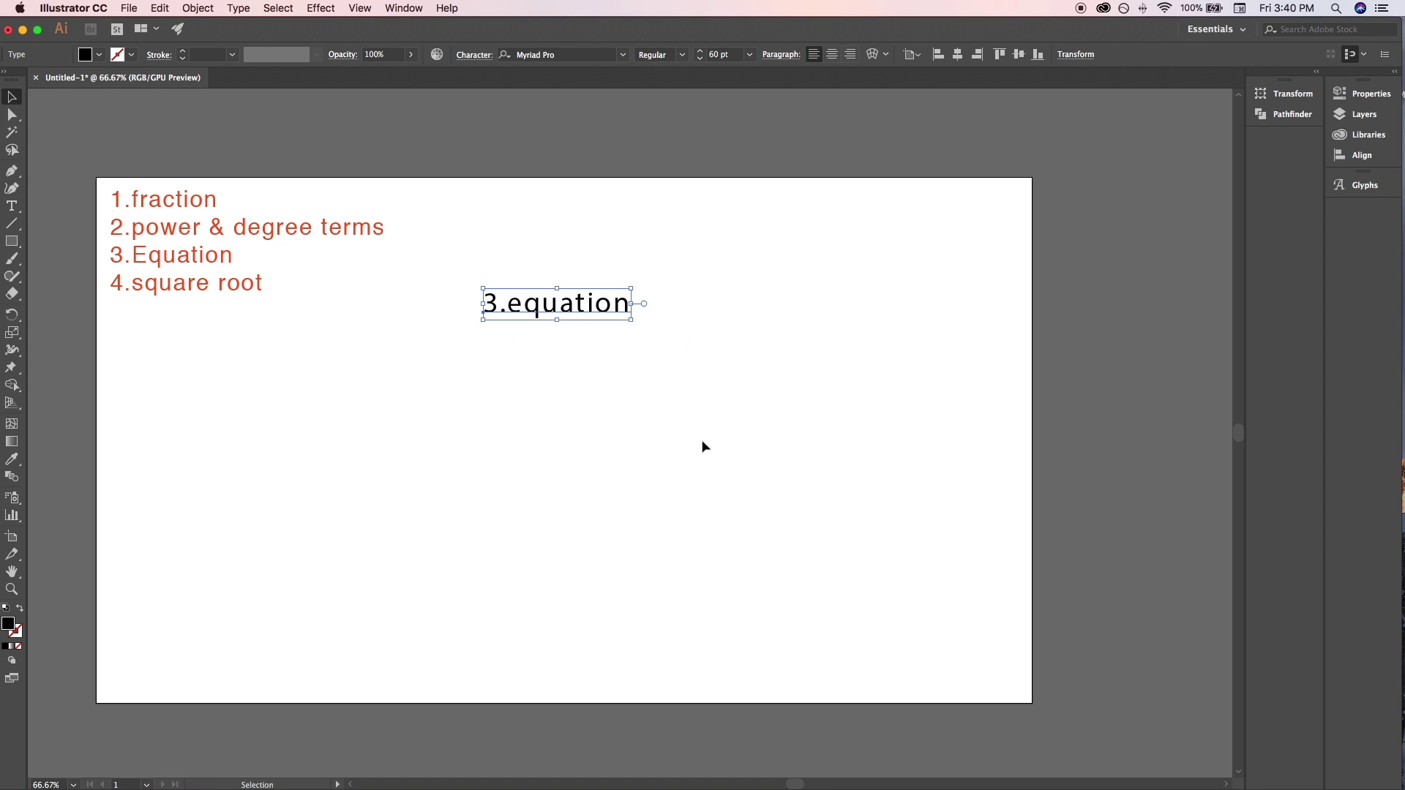
left_click(607, 456)
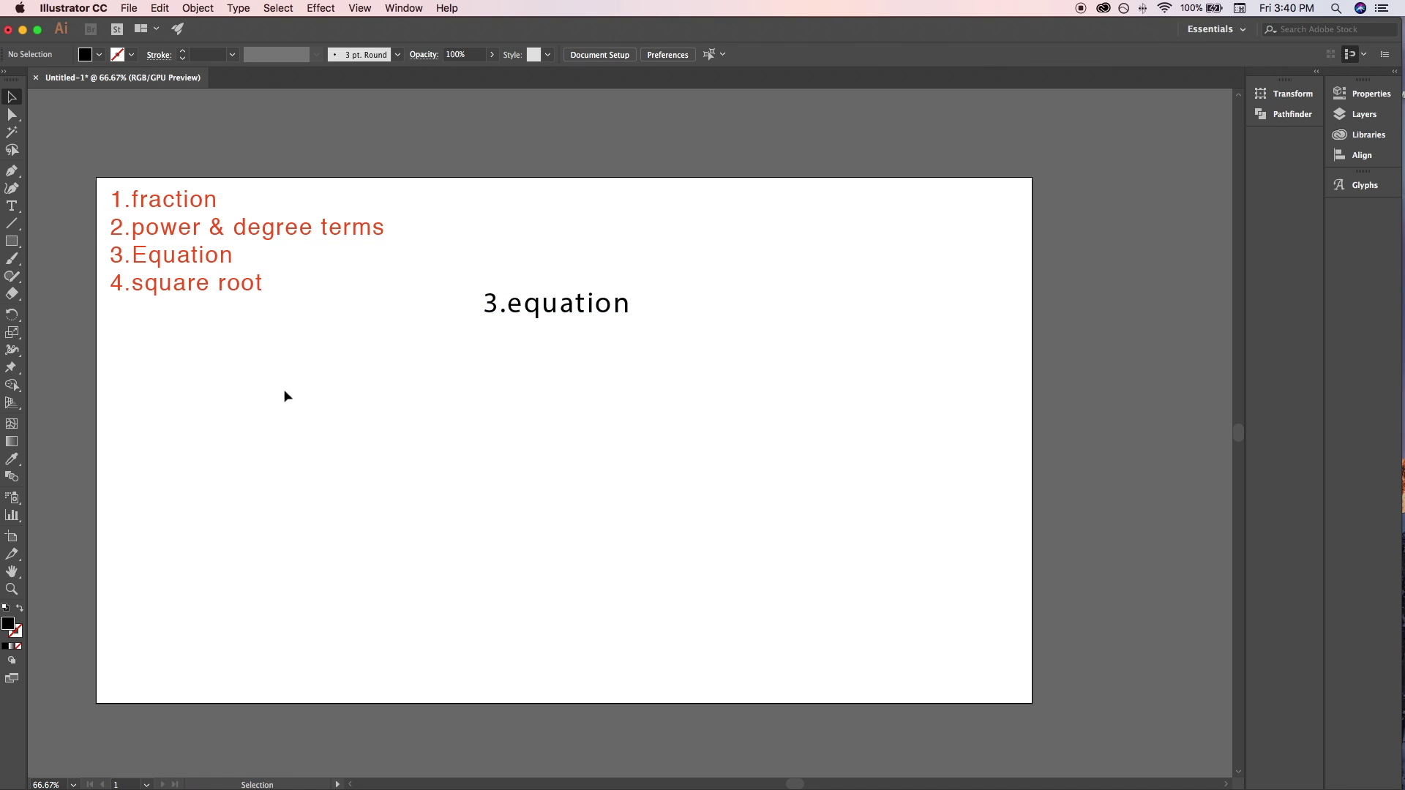
key("super+z")
- Type the heading '4. square root' and move it below the red list
key("t")
left_click(488, 361)
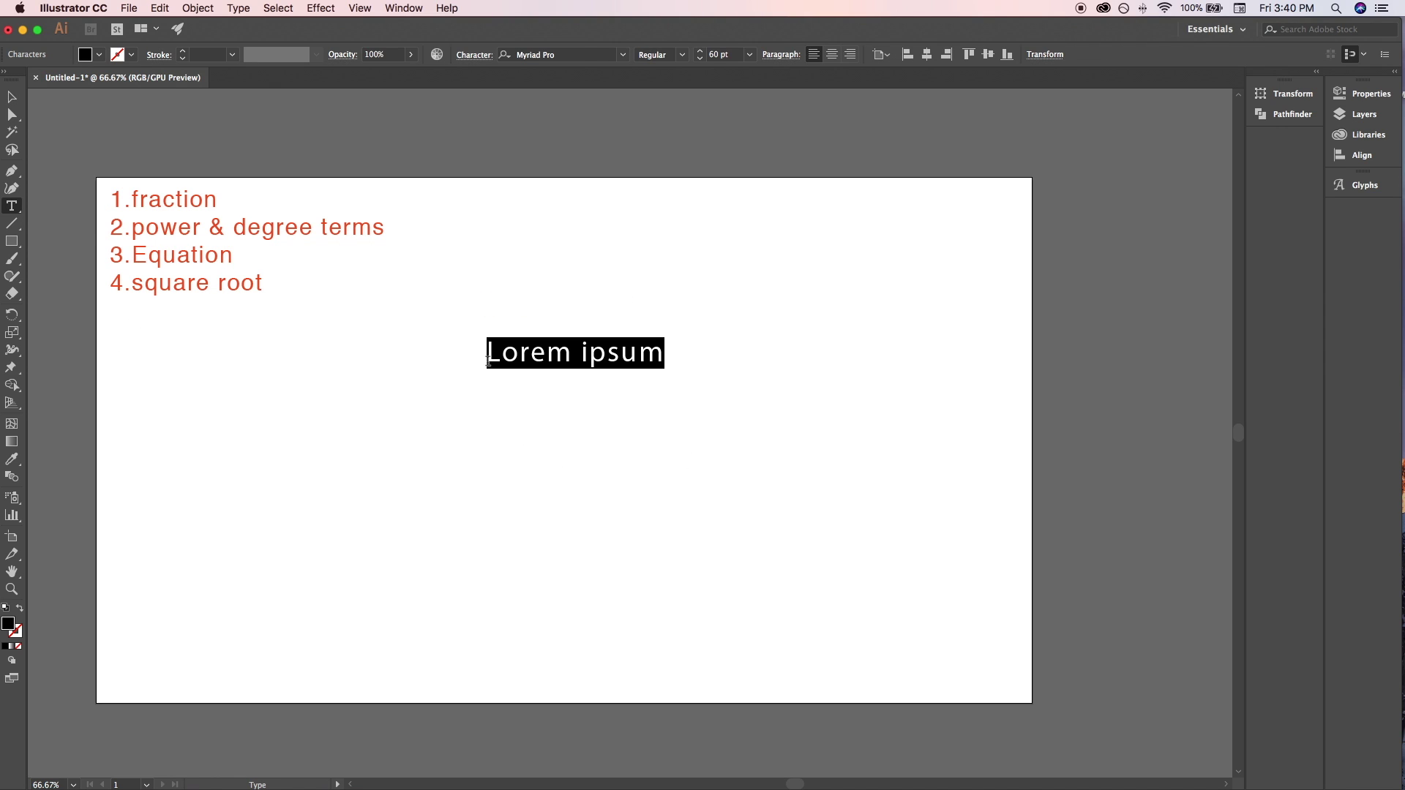
type("4")
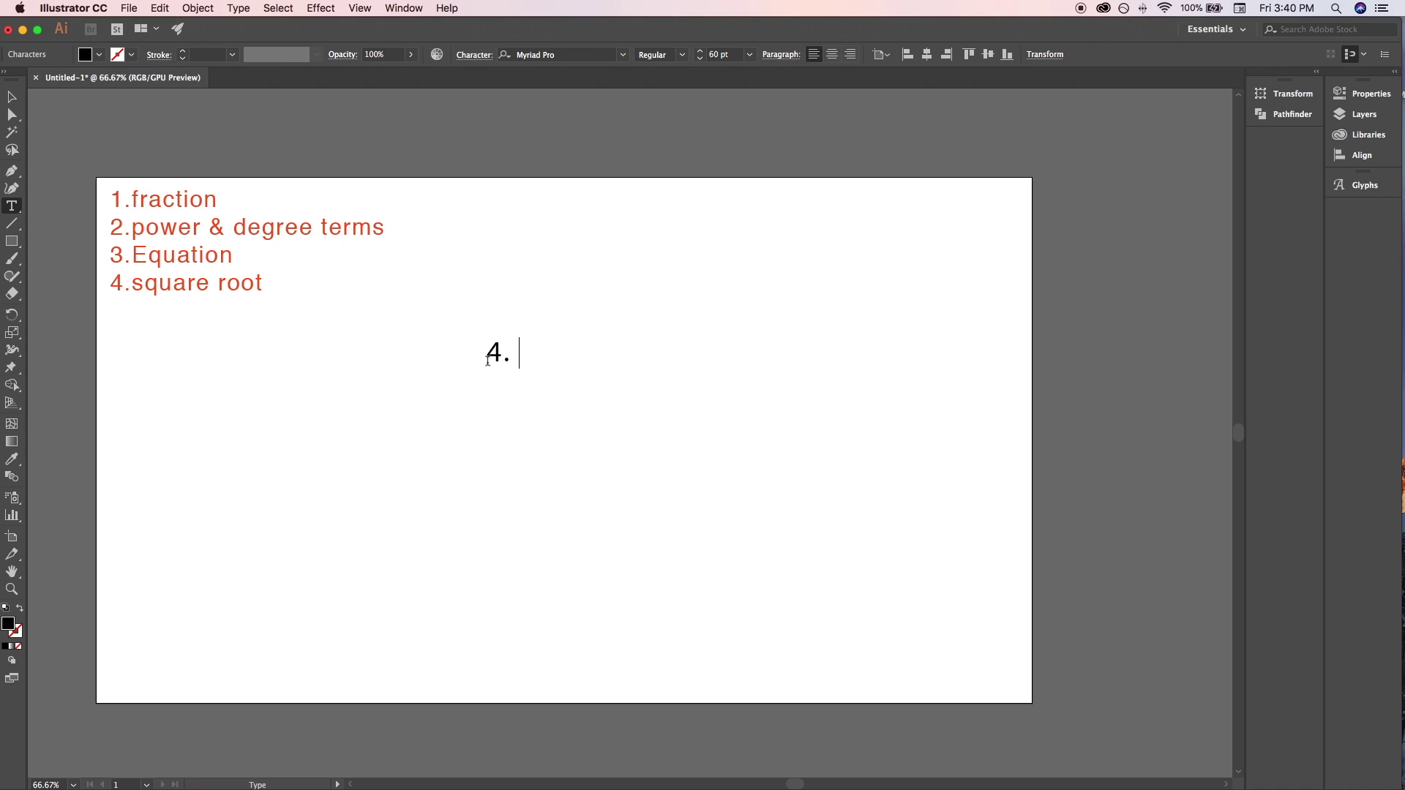
type(". square root")
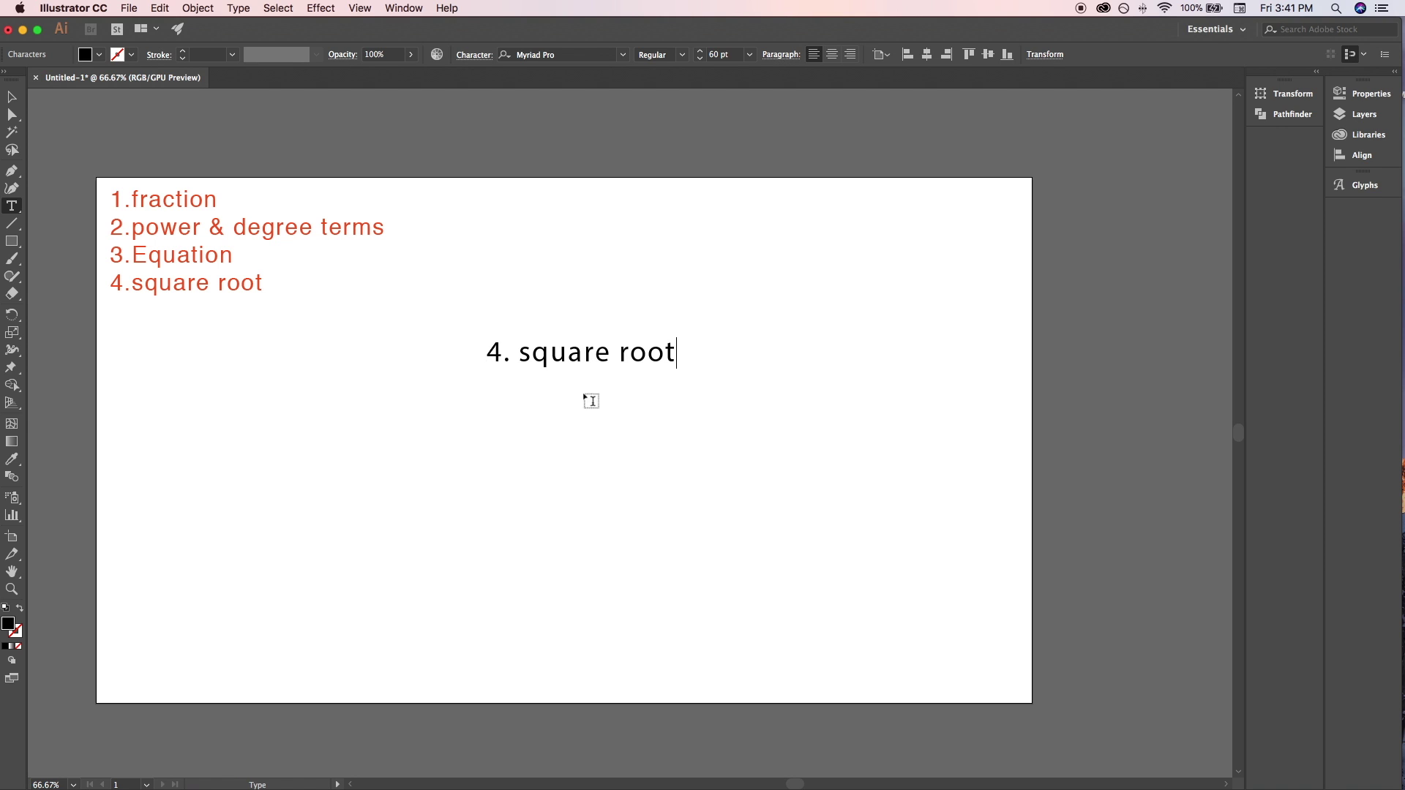
key("Escape")
left_click_drag(565, 362, 548, 332)
- Start a text line below the heading and browse the Glyphs panel's alternate glyphs
left_click(684, 387)
key("r")
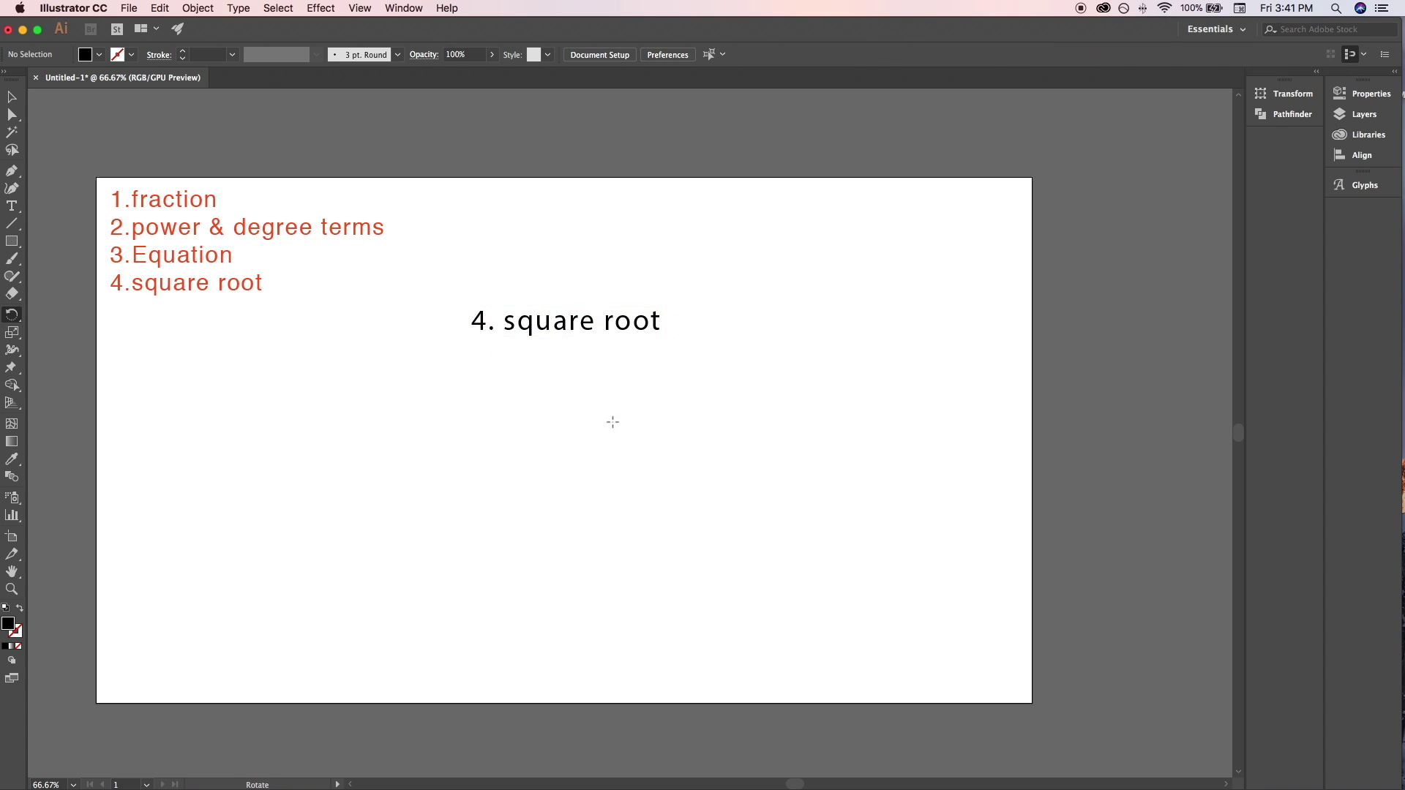
key("t")
left_click(467, 429)
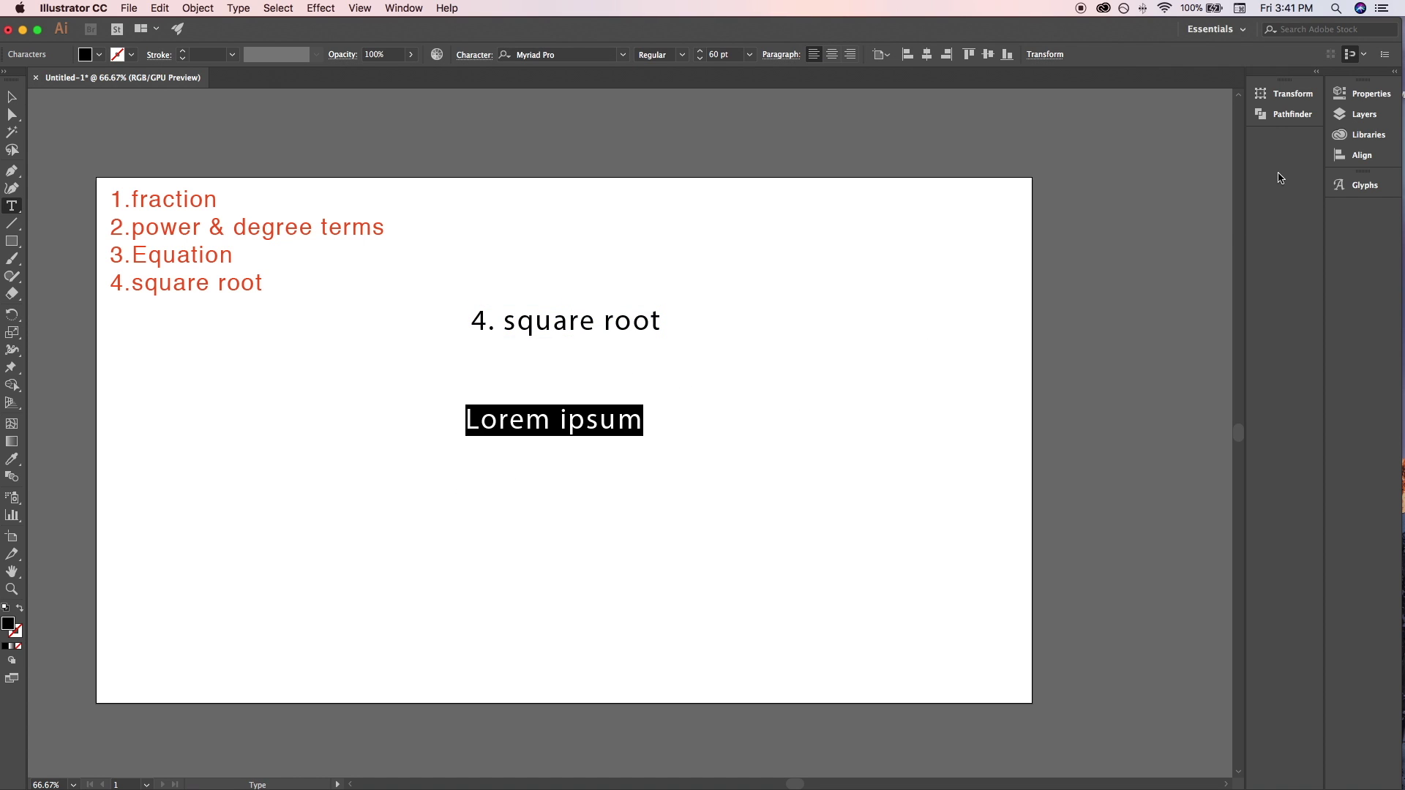
left_click(1362, 185)
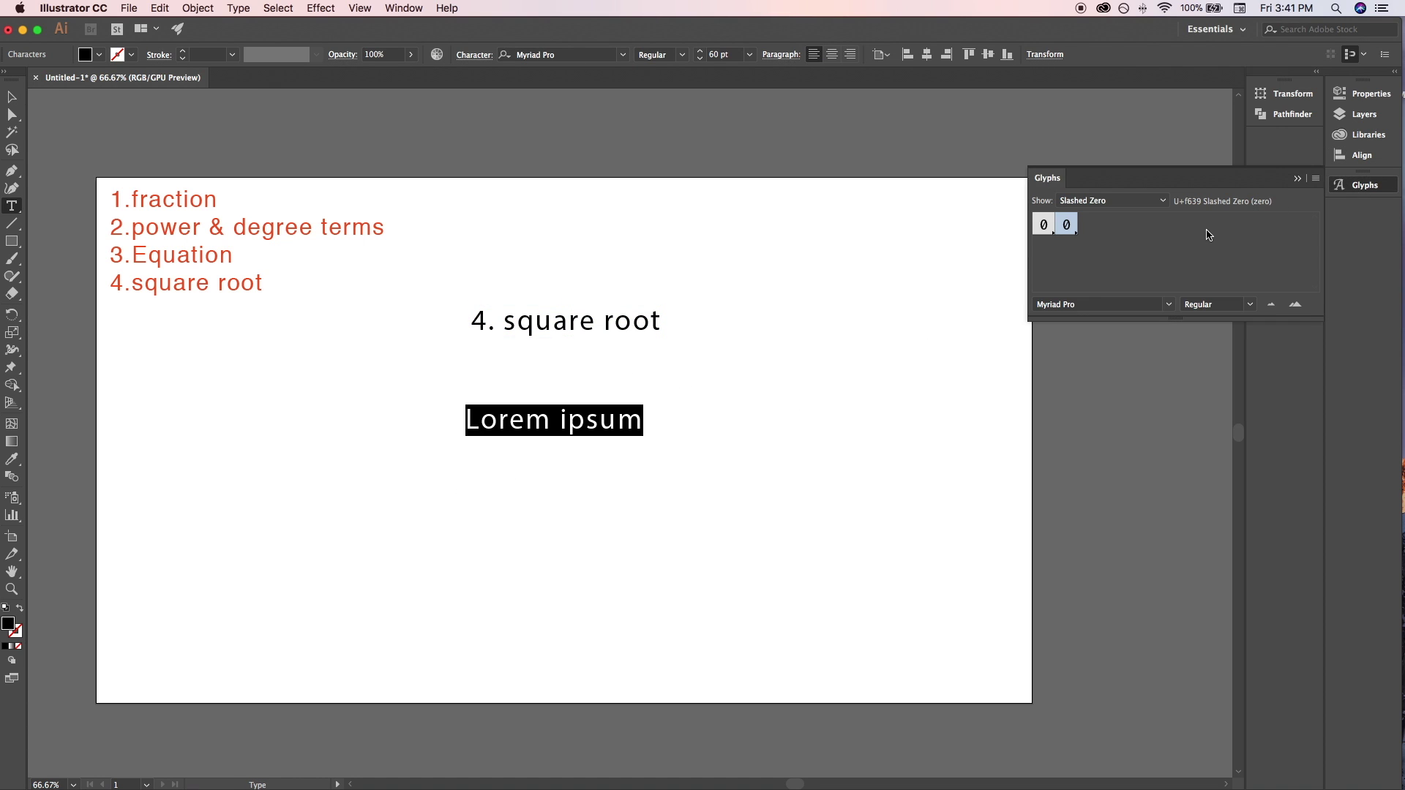
left_click(1163, 202)
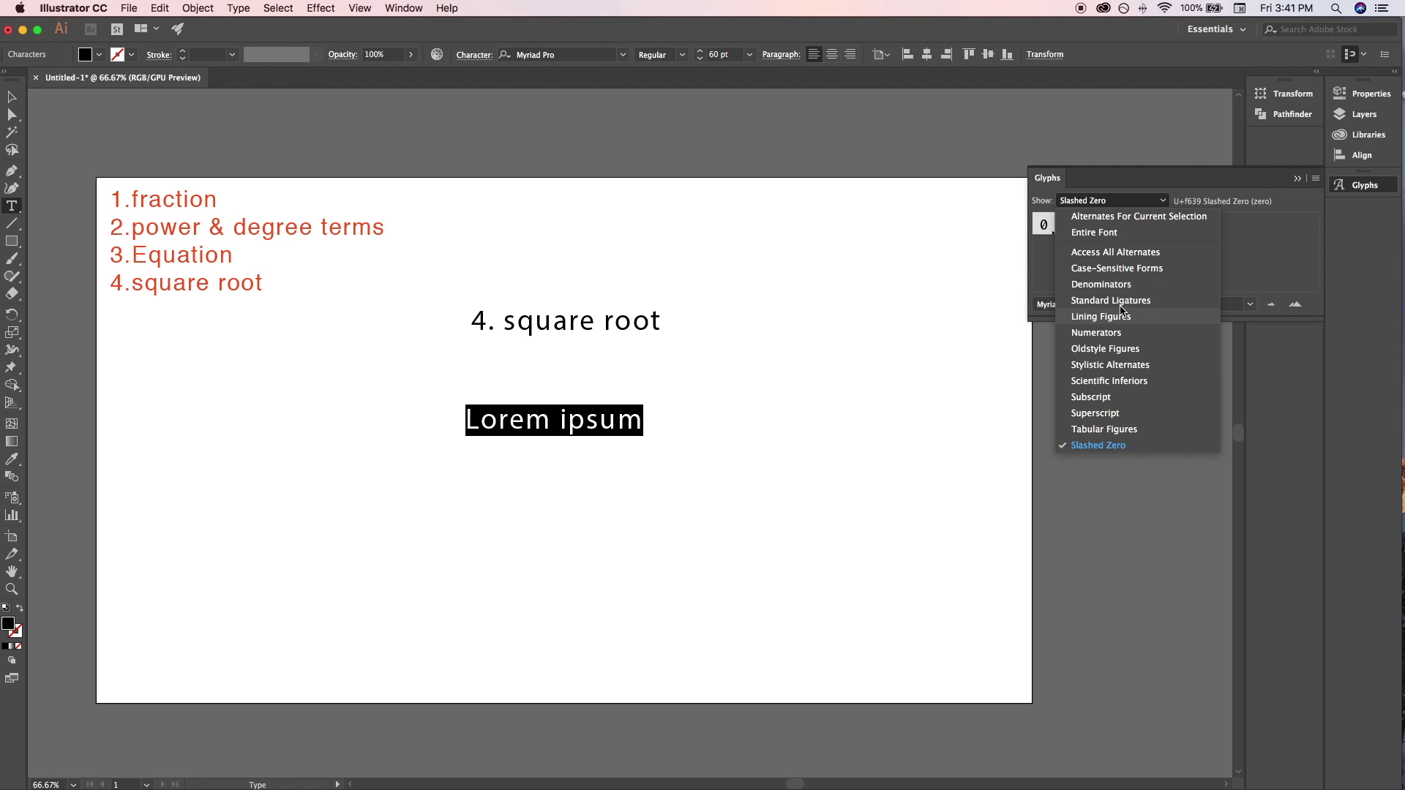
left_click(1124, 256)
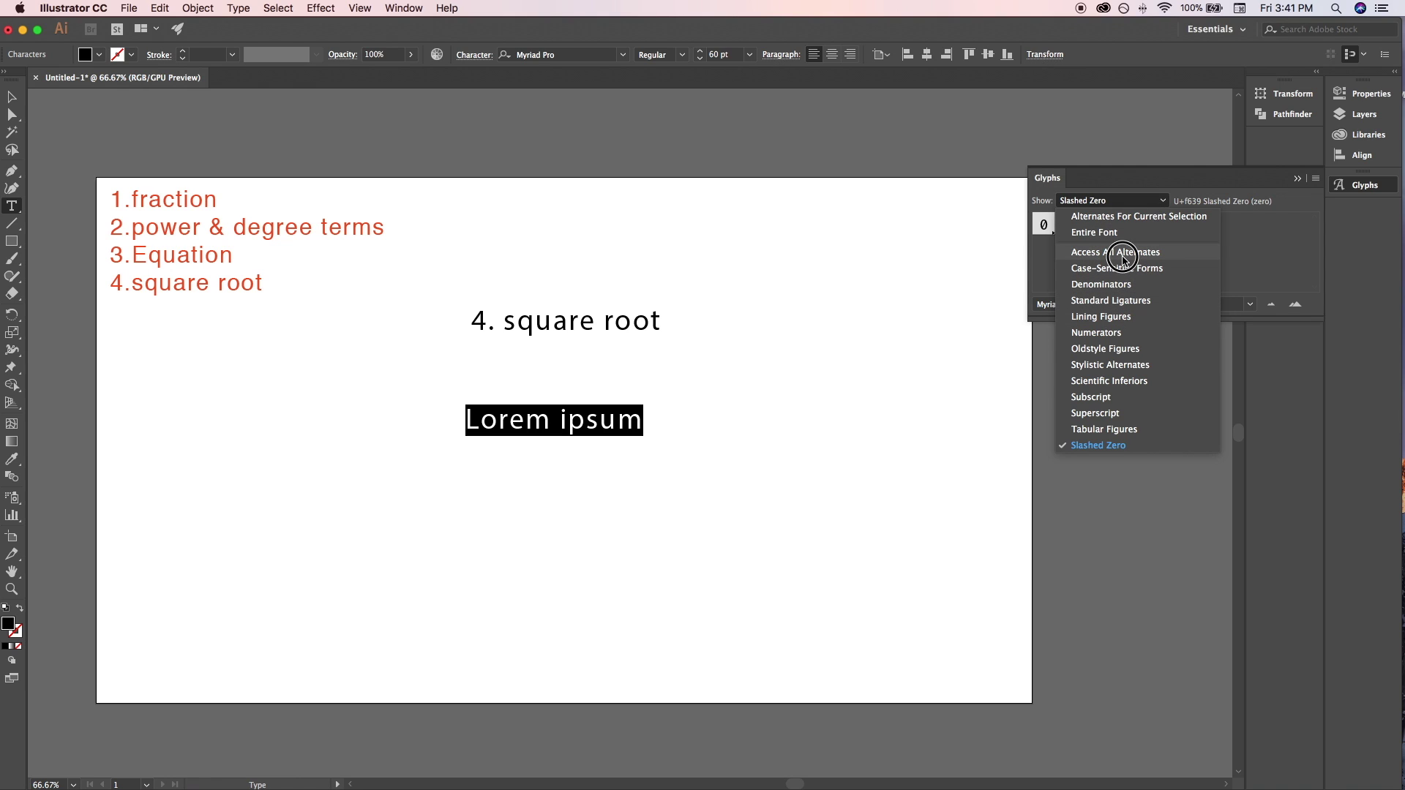
scroll(1204, 265, "down", 2)
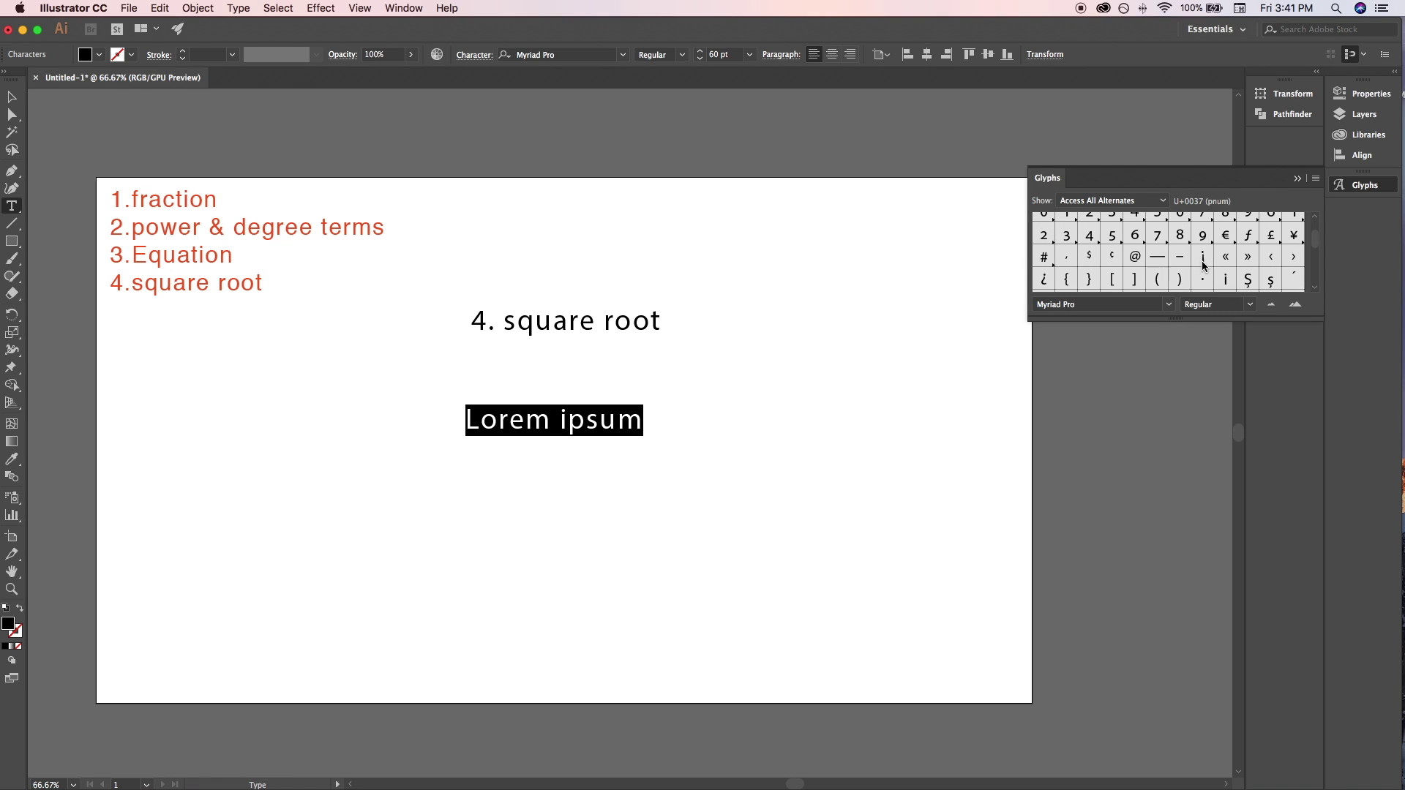
scroll(1204, 266, "down", 2)
scroll(1205, 270, "down", 2)
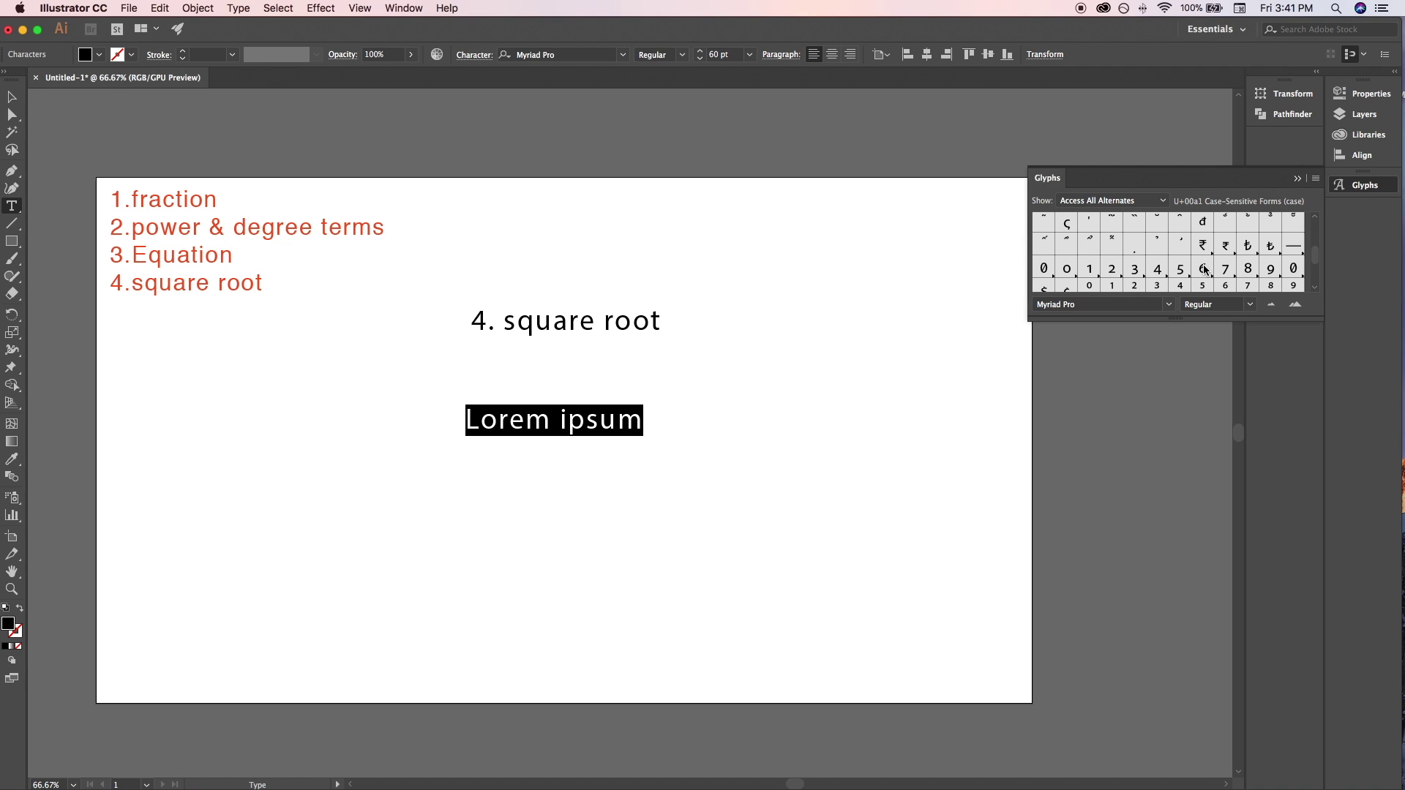
scroll(1205, 270, "down", 8)
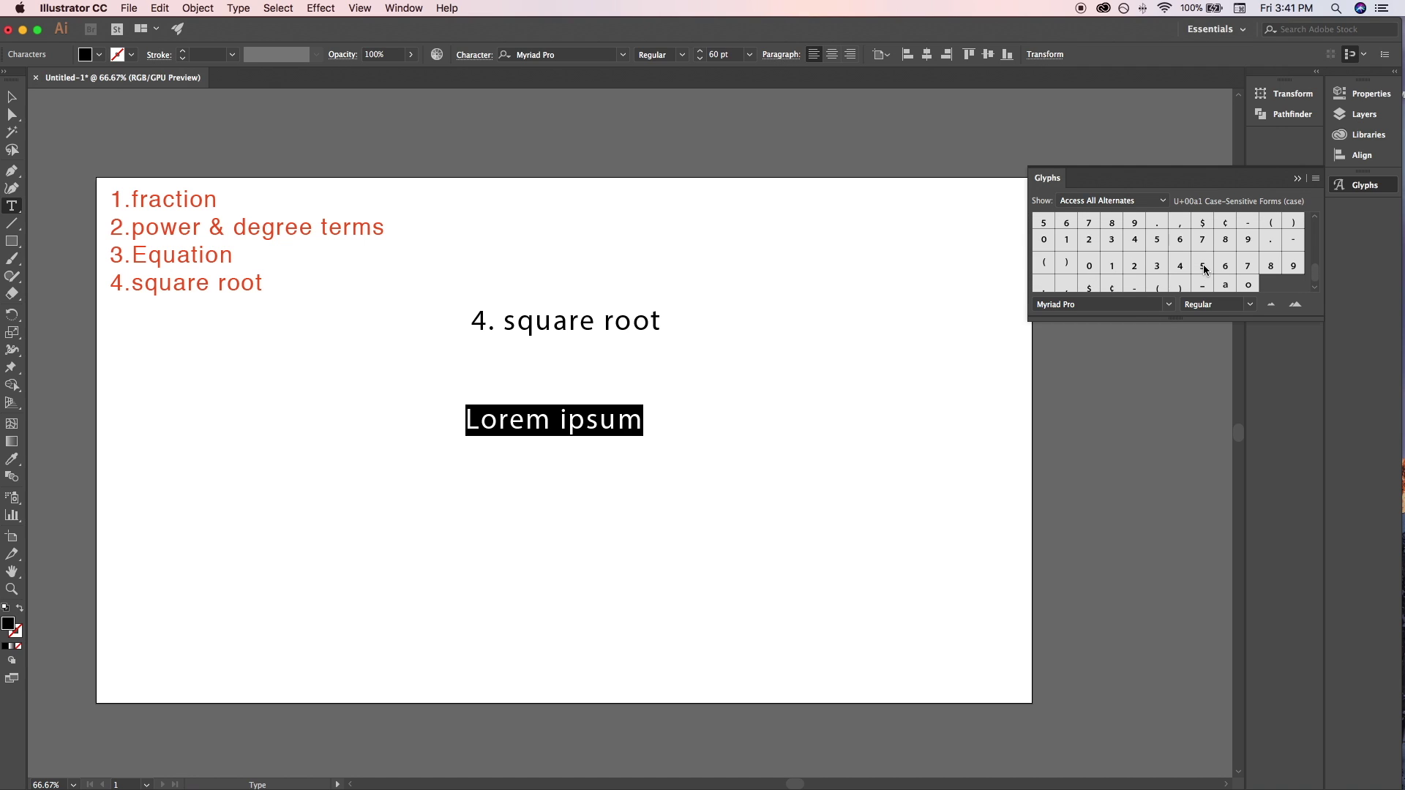
scroll(1205, 270, "down", 1)
scroll(1205, 270, "up", 10)
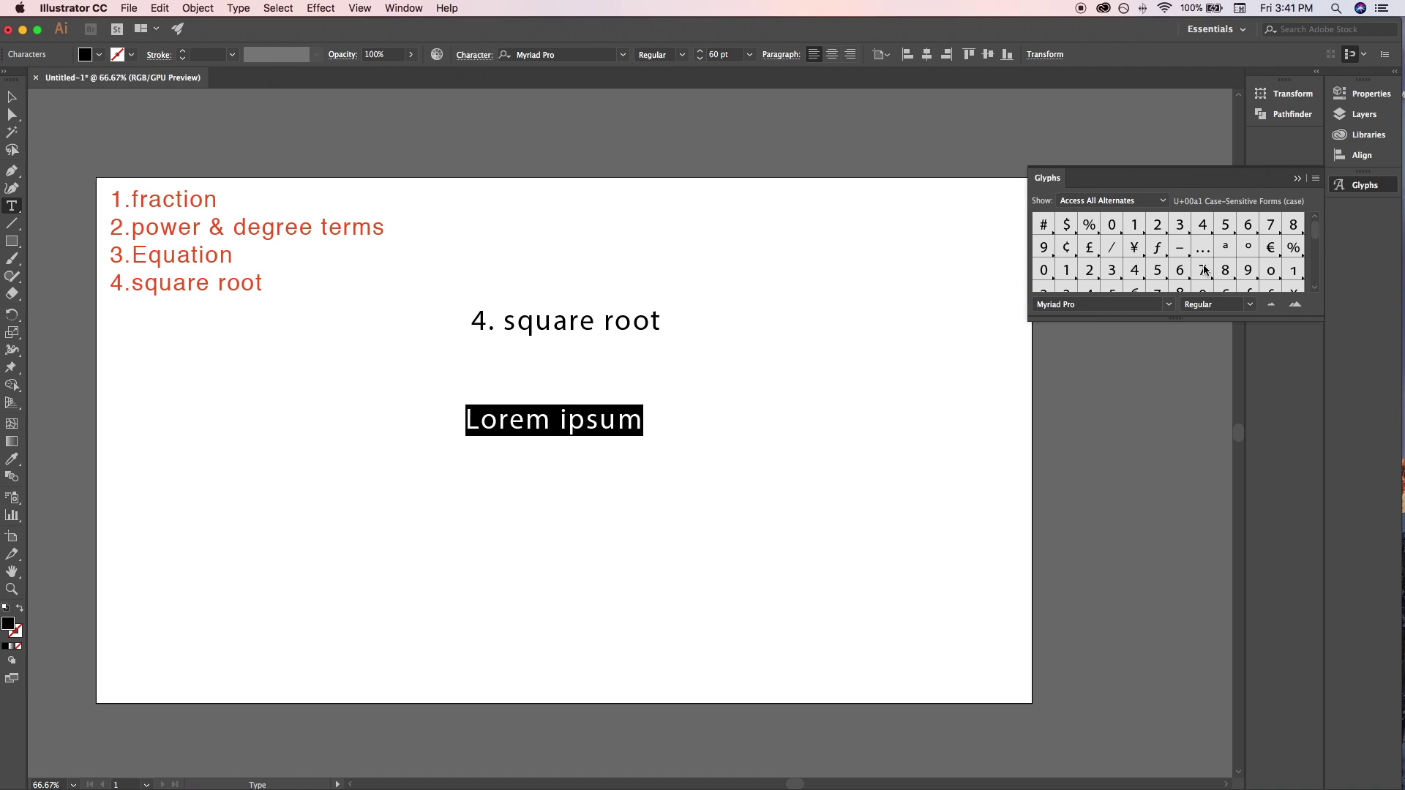
- Type a trial letter r and browse stylistic alternates and the font's full glyph set
left_click(1155, 200)
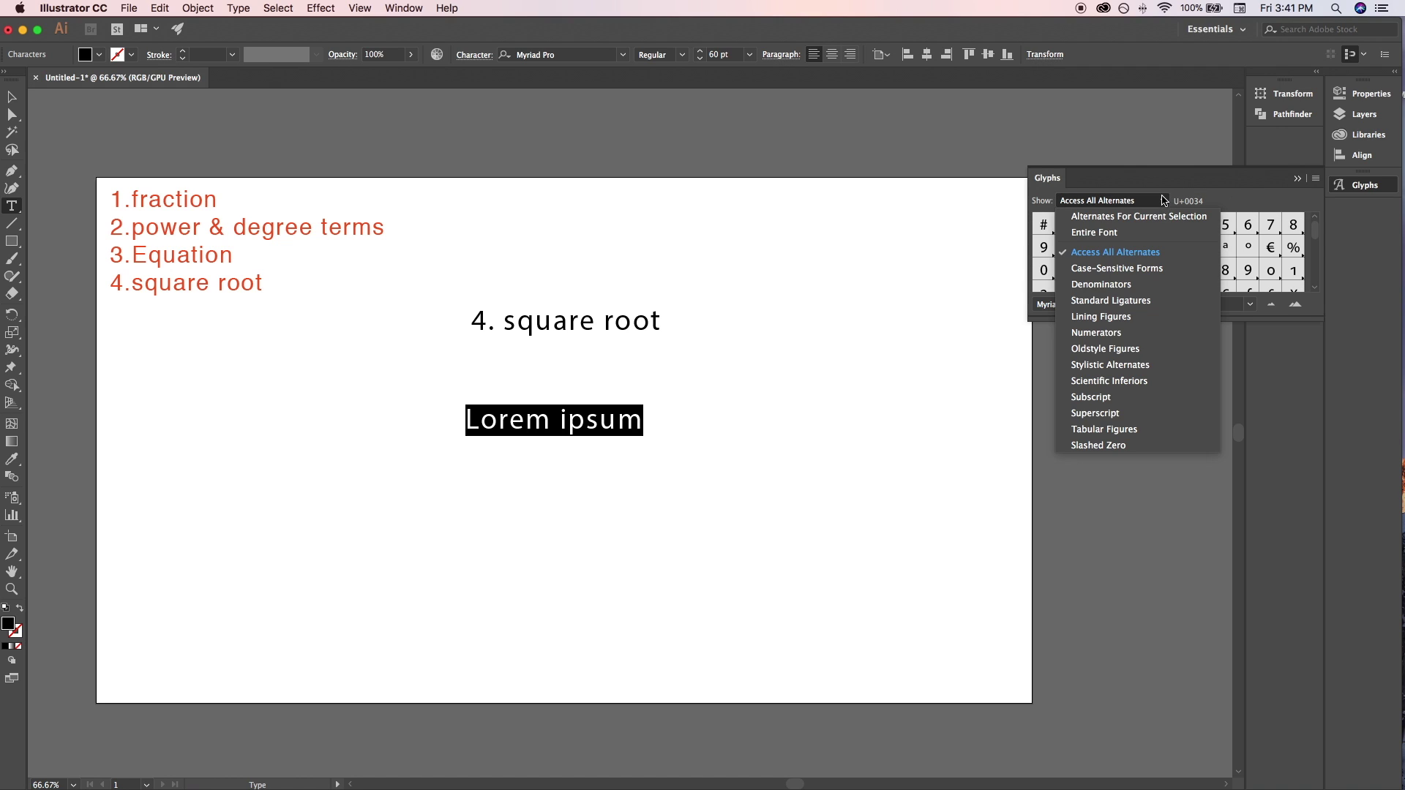
left_click(1117, 268)
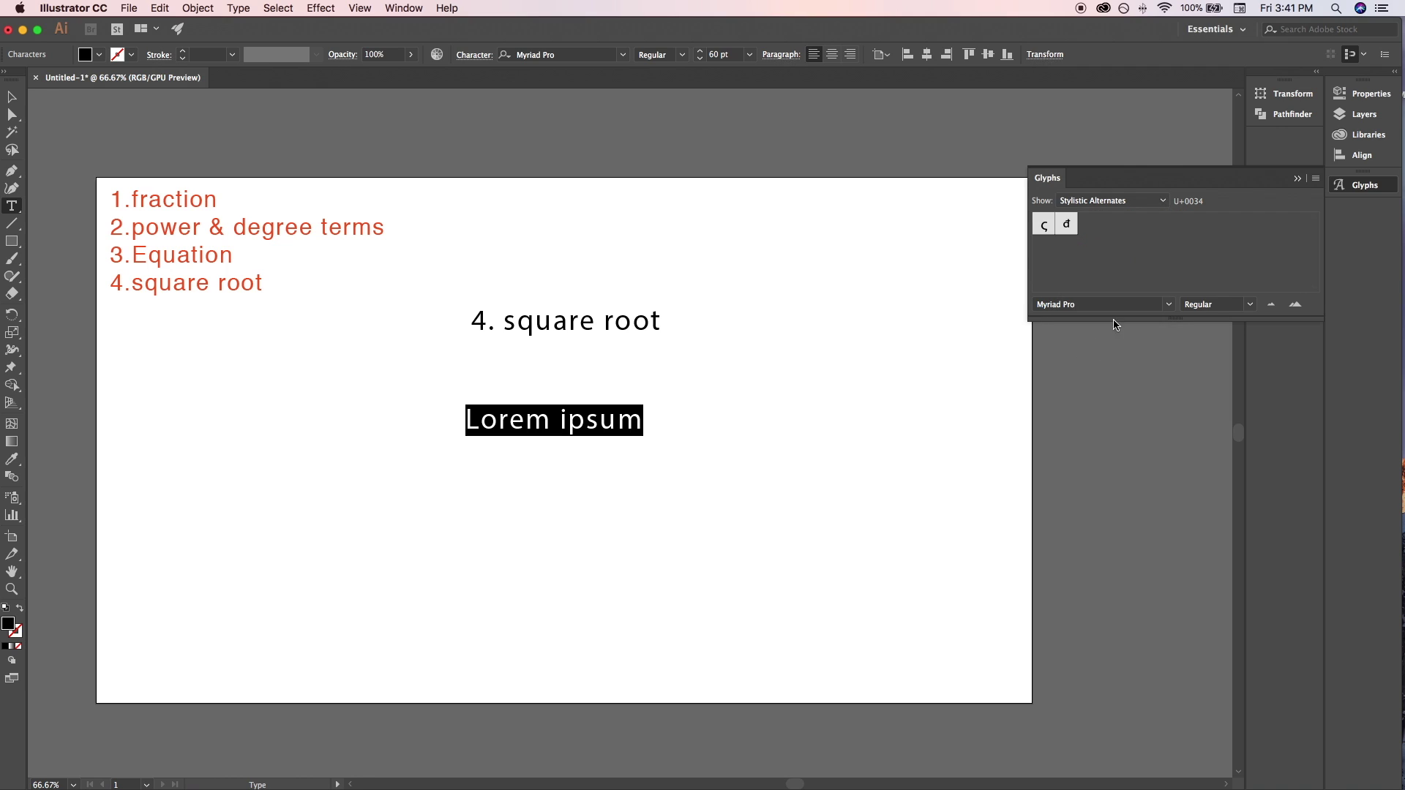
type("r")
left_click(1164, 202)
left_click(1138, 254)
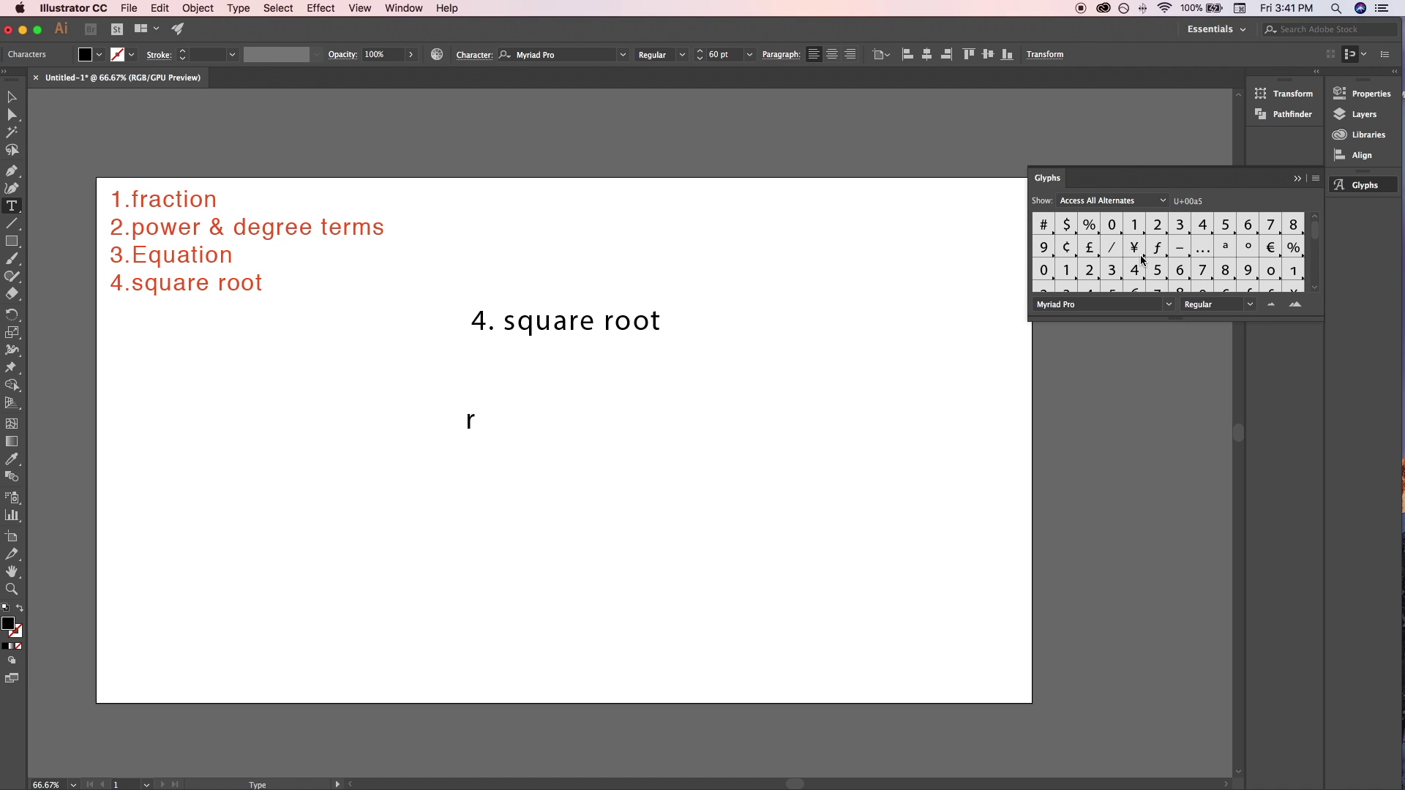
scroll(1171, 274, "down", 5)
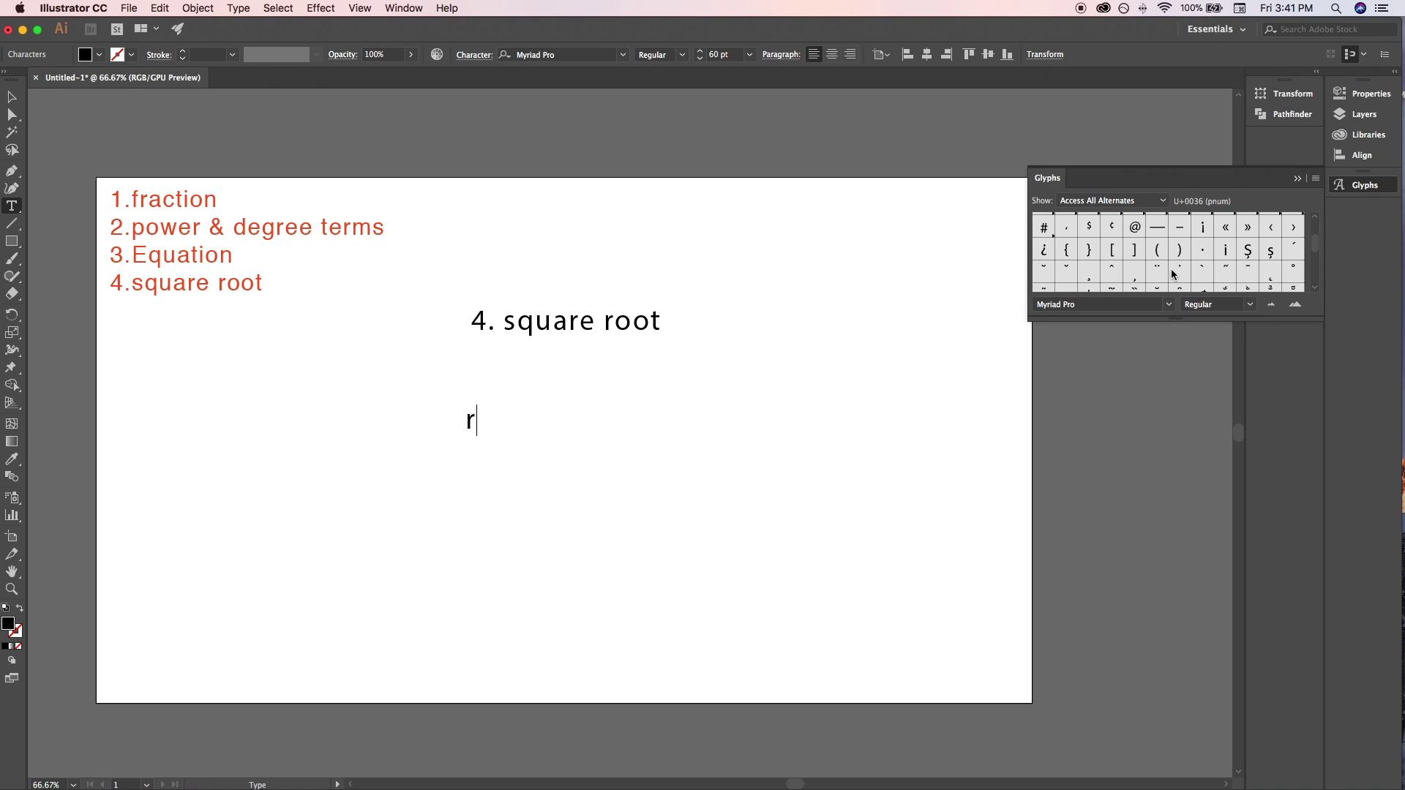
scroll(1172, 274, "down", 8)
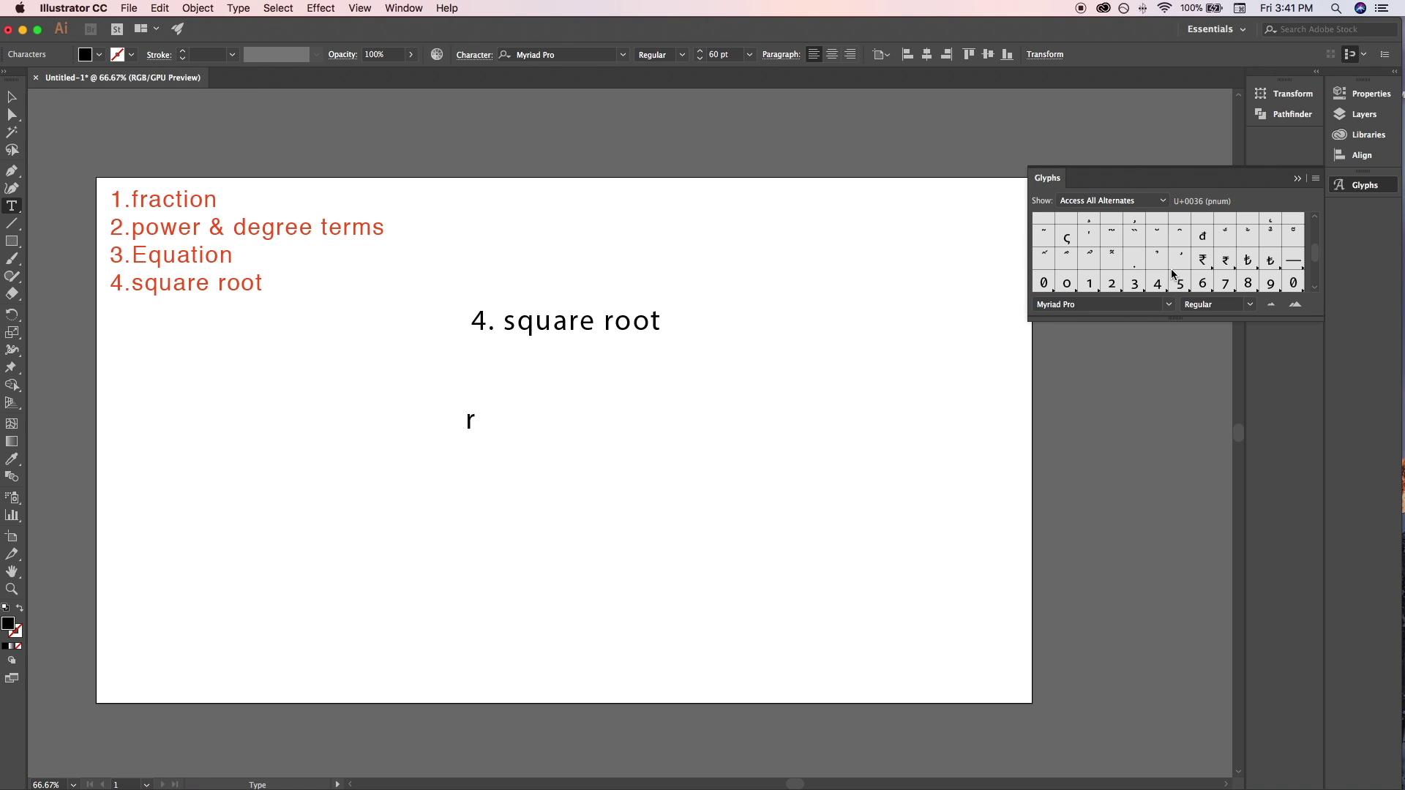
left_click(1142, 201)
left_click(1143, 240)
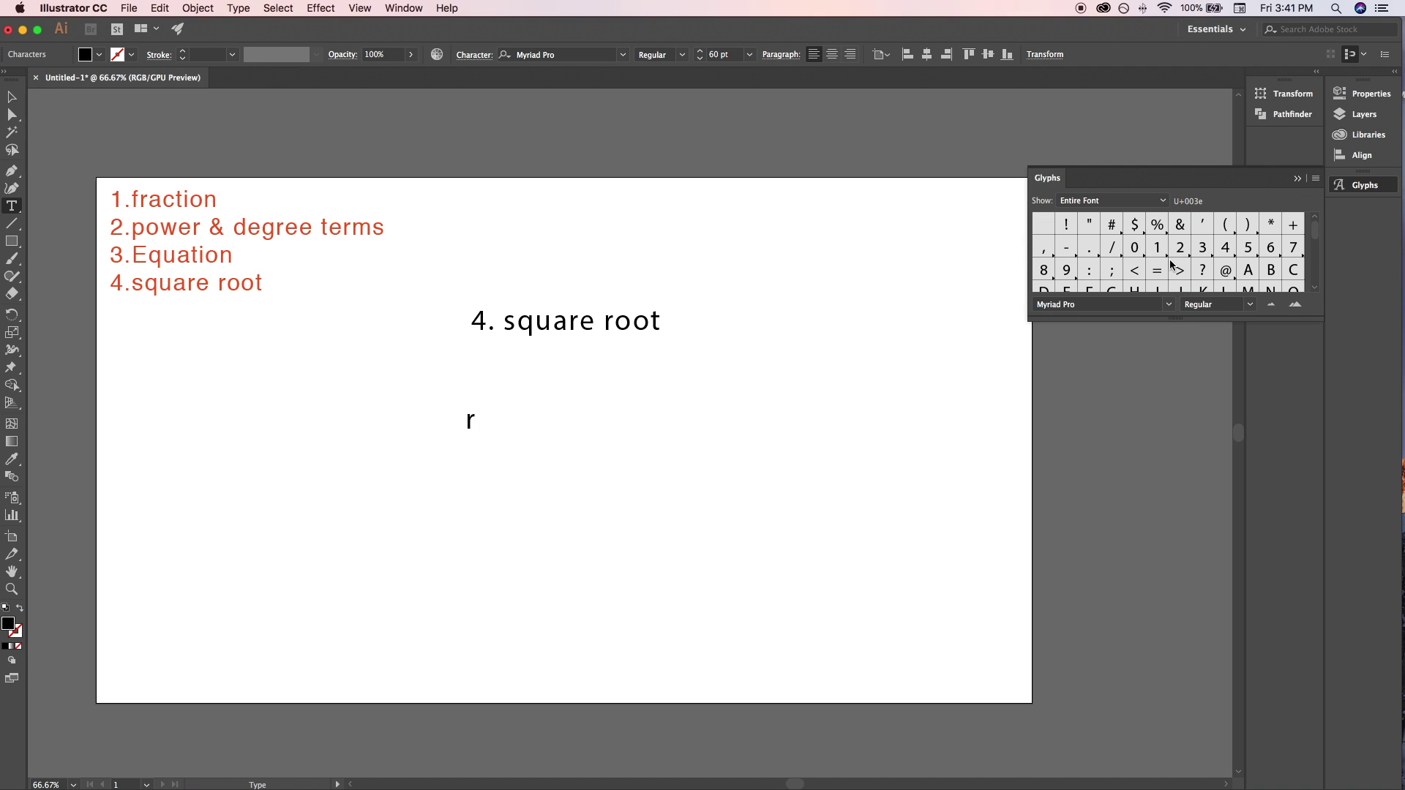
scroll(1170, 264, "down", 1)
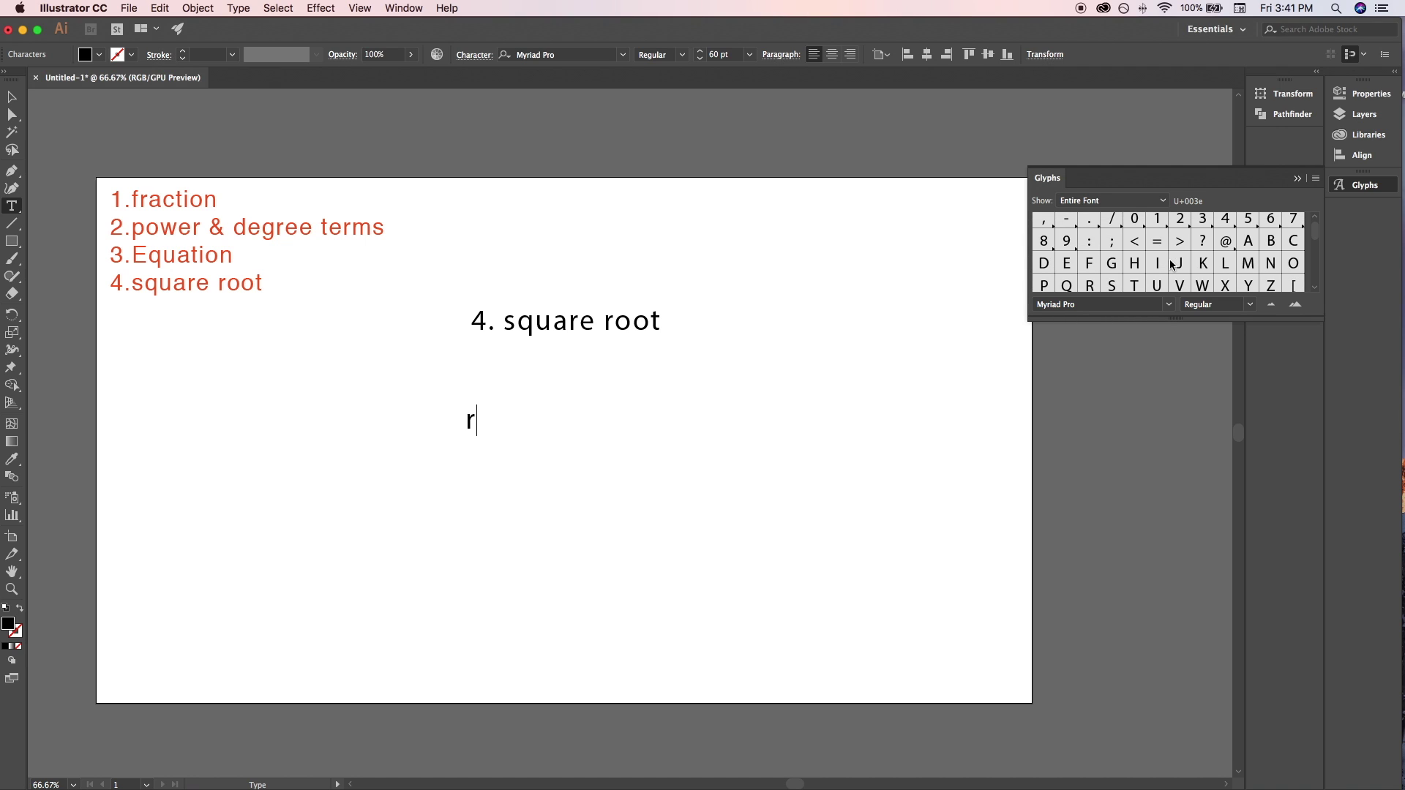
scroll(1171, 264, "down", 3)
scroll(1170, 261, "down", 3)
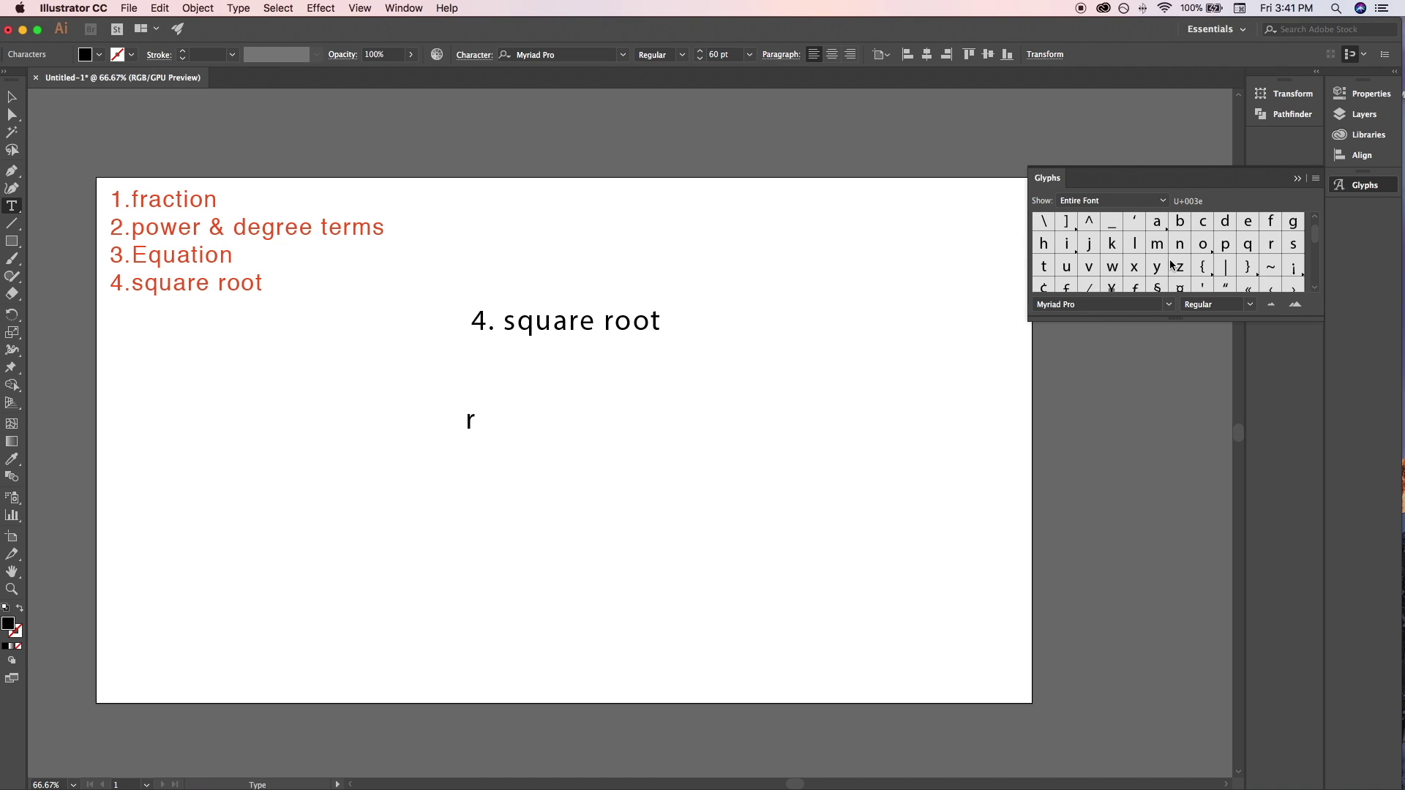
scroll(1170, 264, "down", 5)
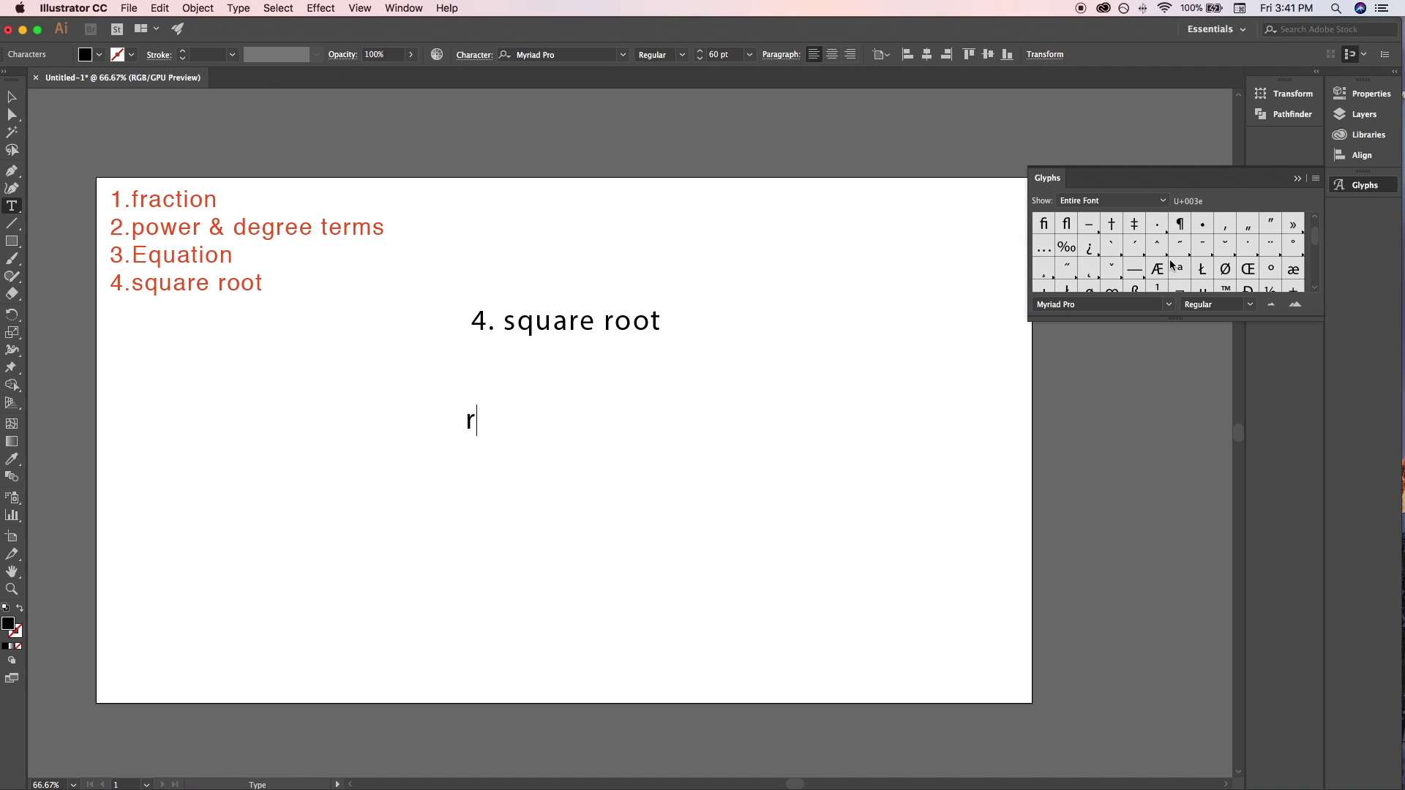
scroll(1171, 276, "down", 8)
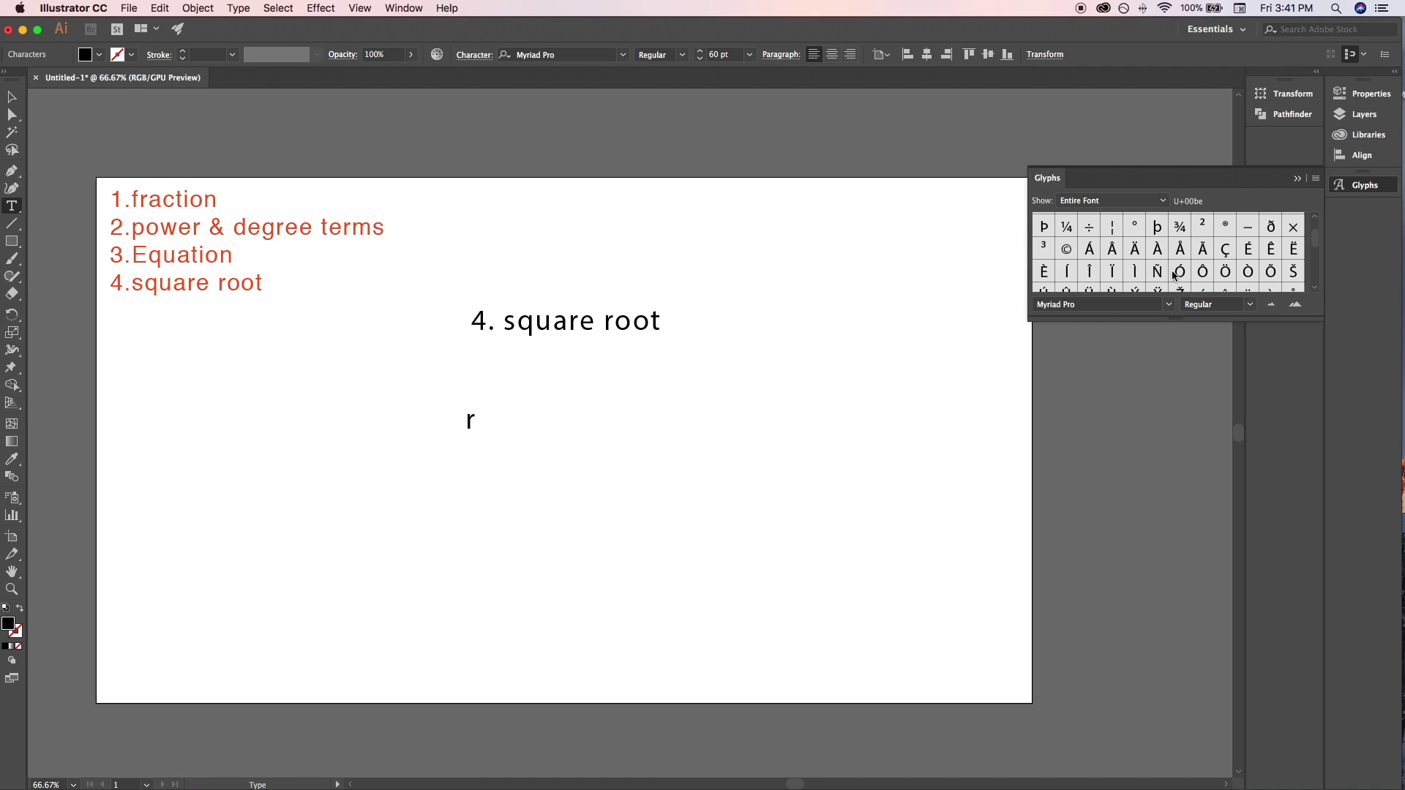
scroll(1172, 274, "down", 5)
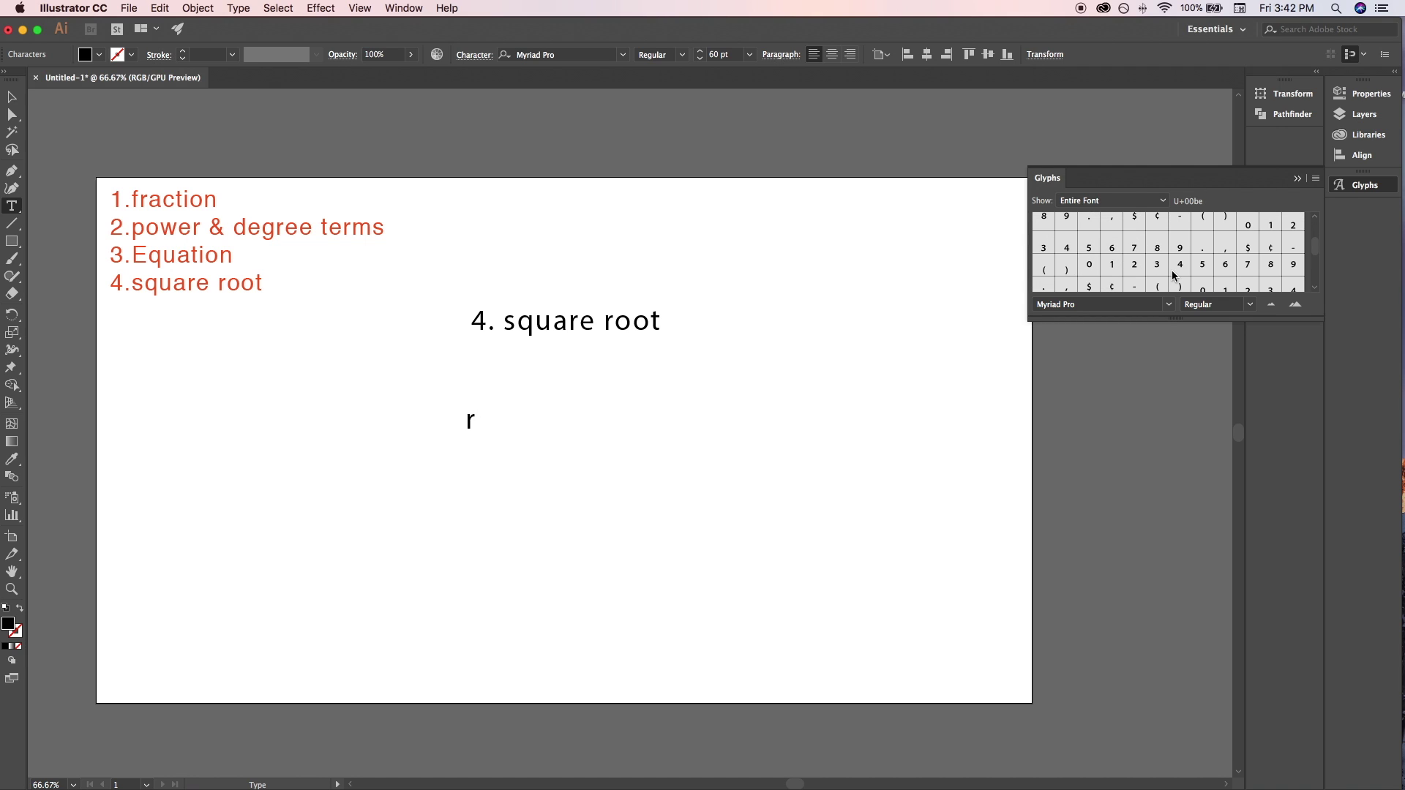
scroll(1173, 275, "down", 15)
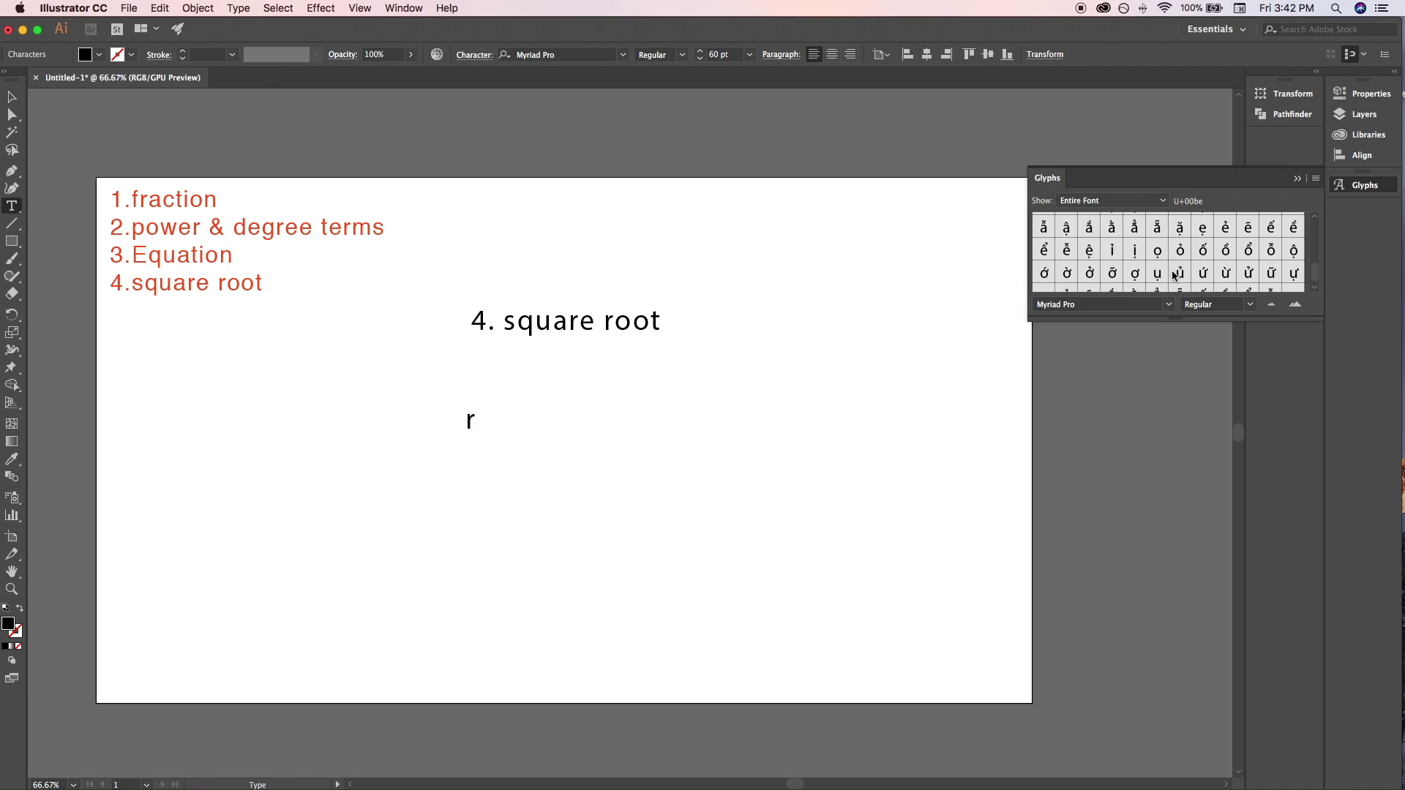
scroll(1173, 275, "down", 5)
- Delete the trial letters r and p, leaving the area below the heading empty
key("BackSpace")
type("p")
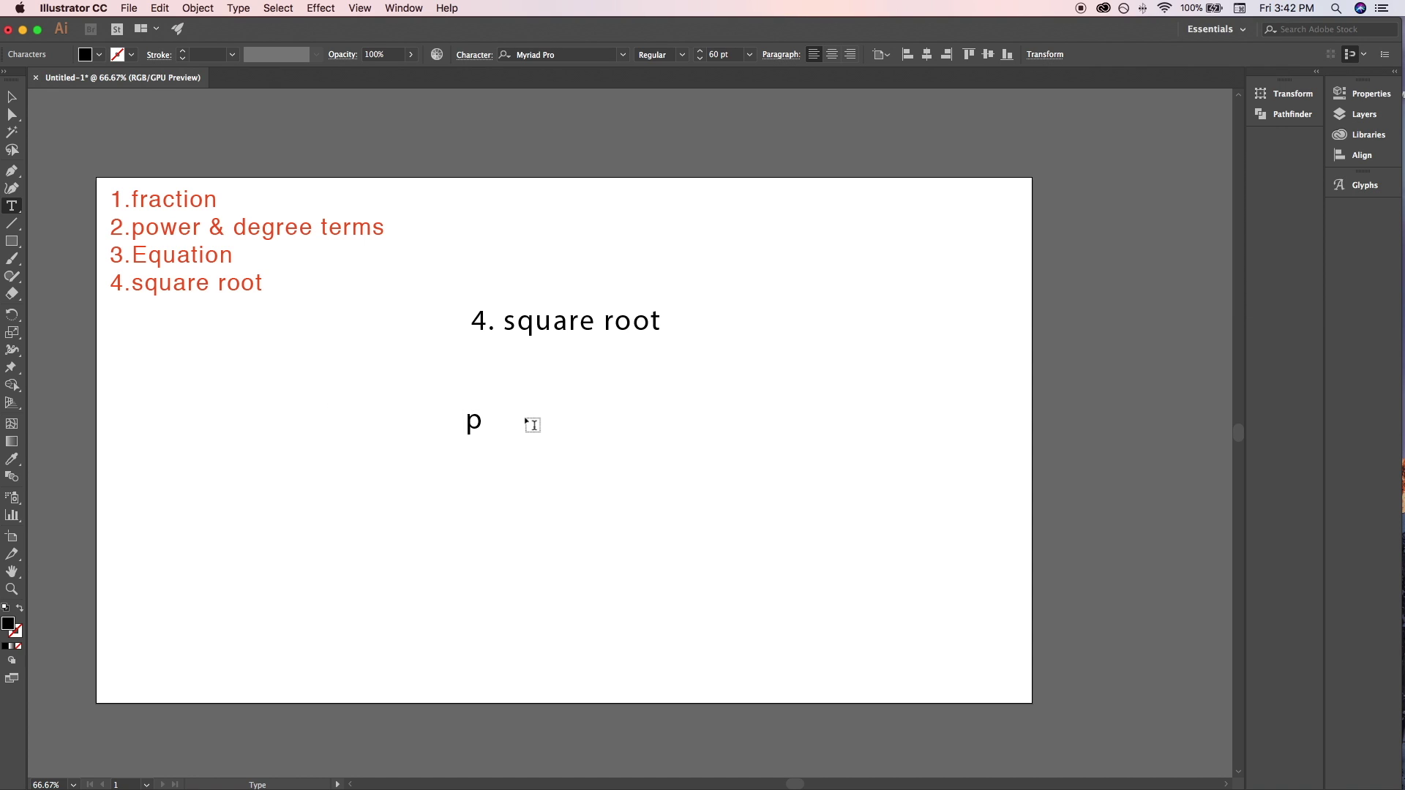
key("BackSpace")
left_click(13, 172)
- Draw a radical sign with the Pen tool: a V tick plus horizontal overline
key("r")
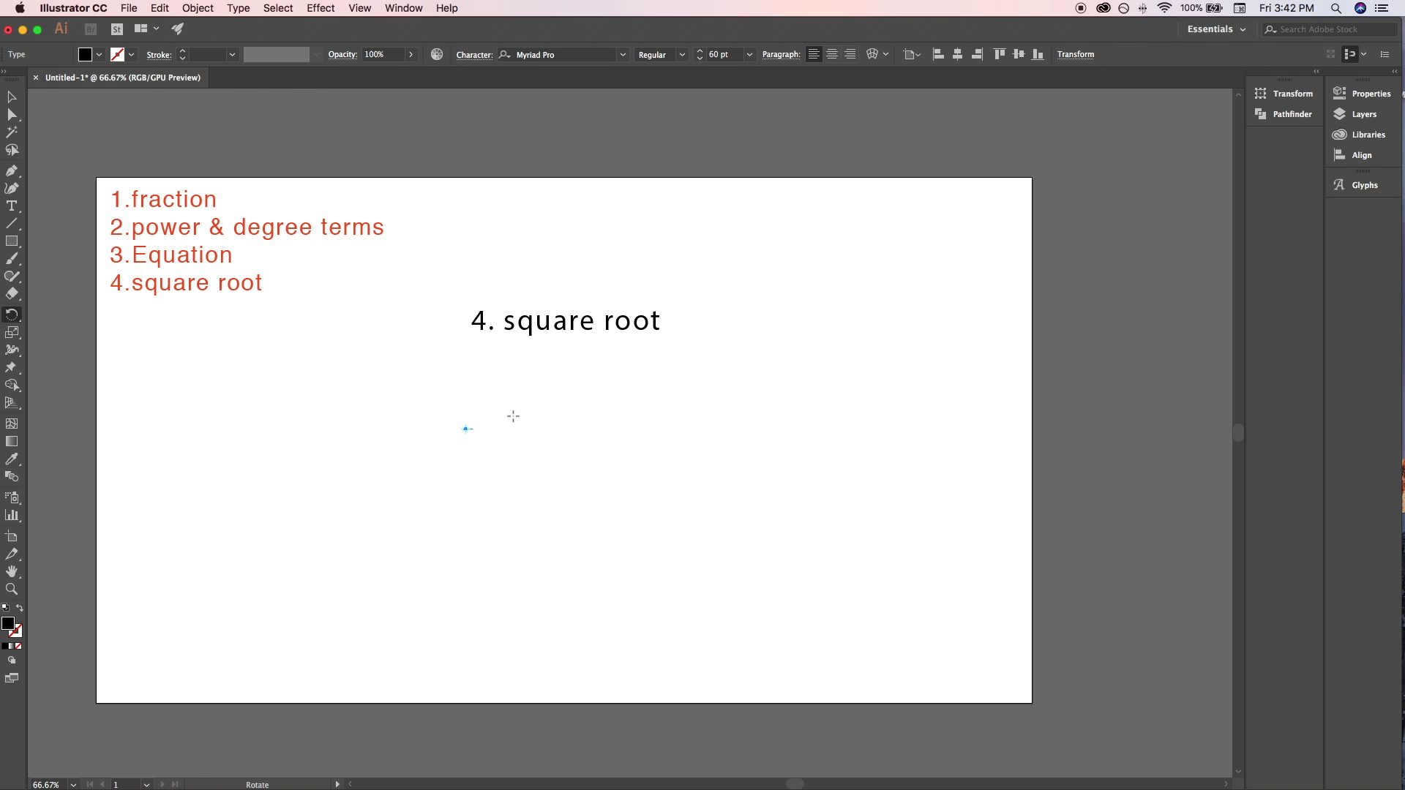
key("p")
left_click(544, 423)
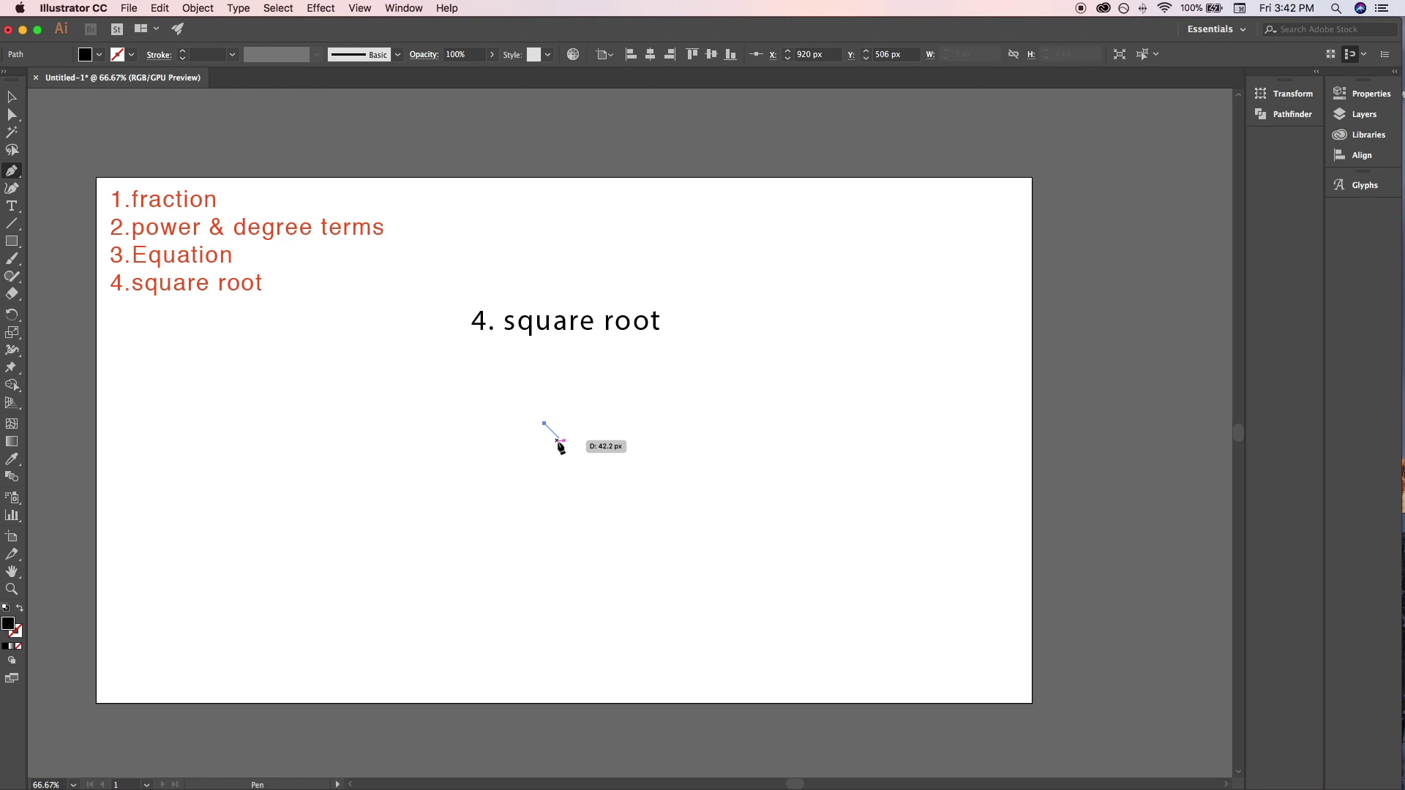
left_click(559, 437)
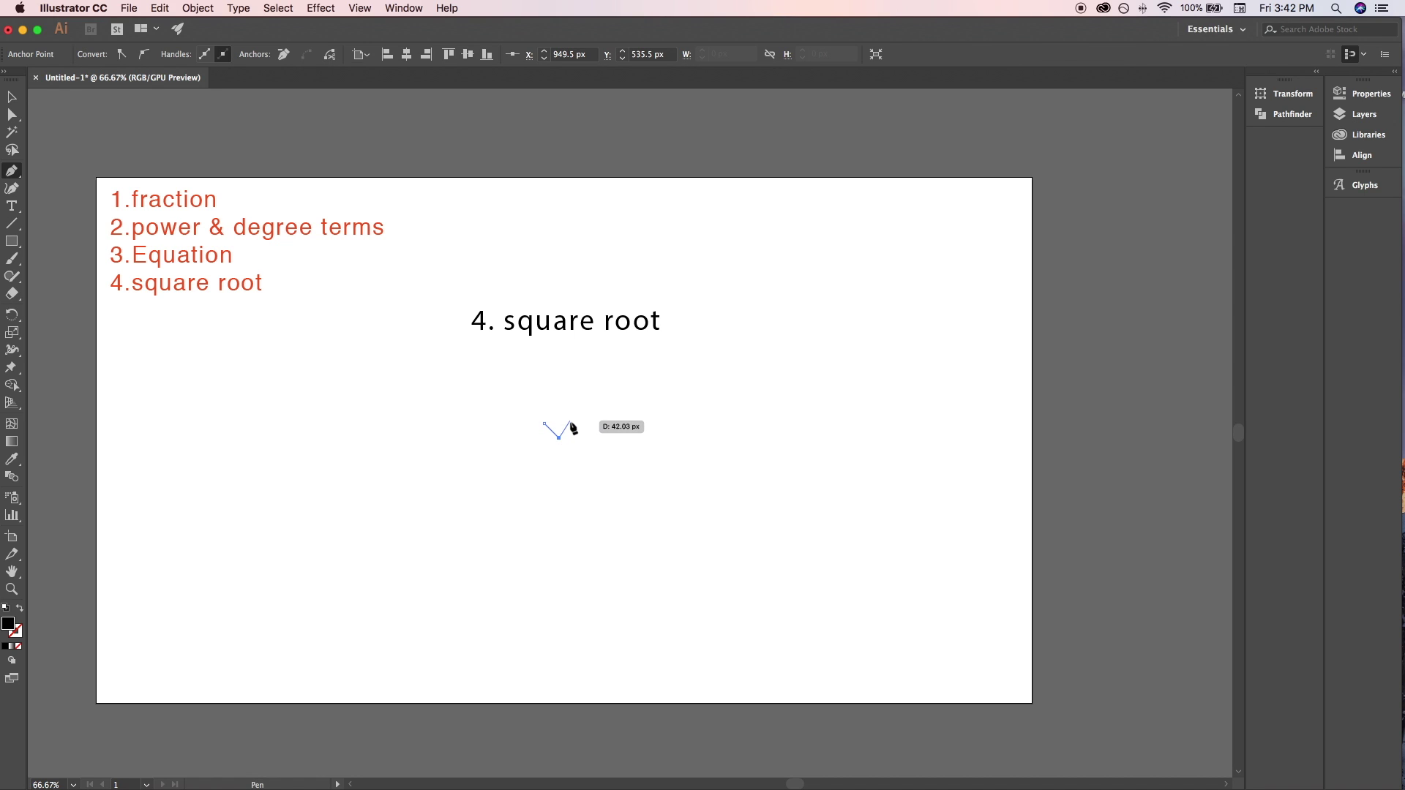
left_click(570, 423)
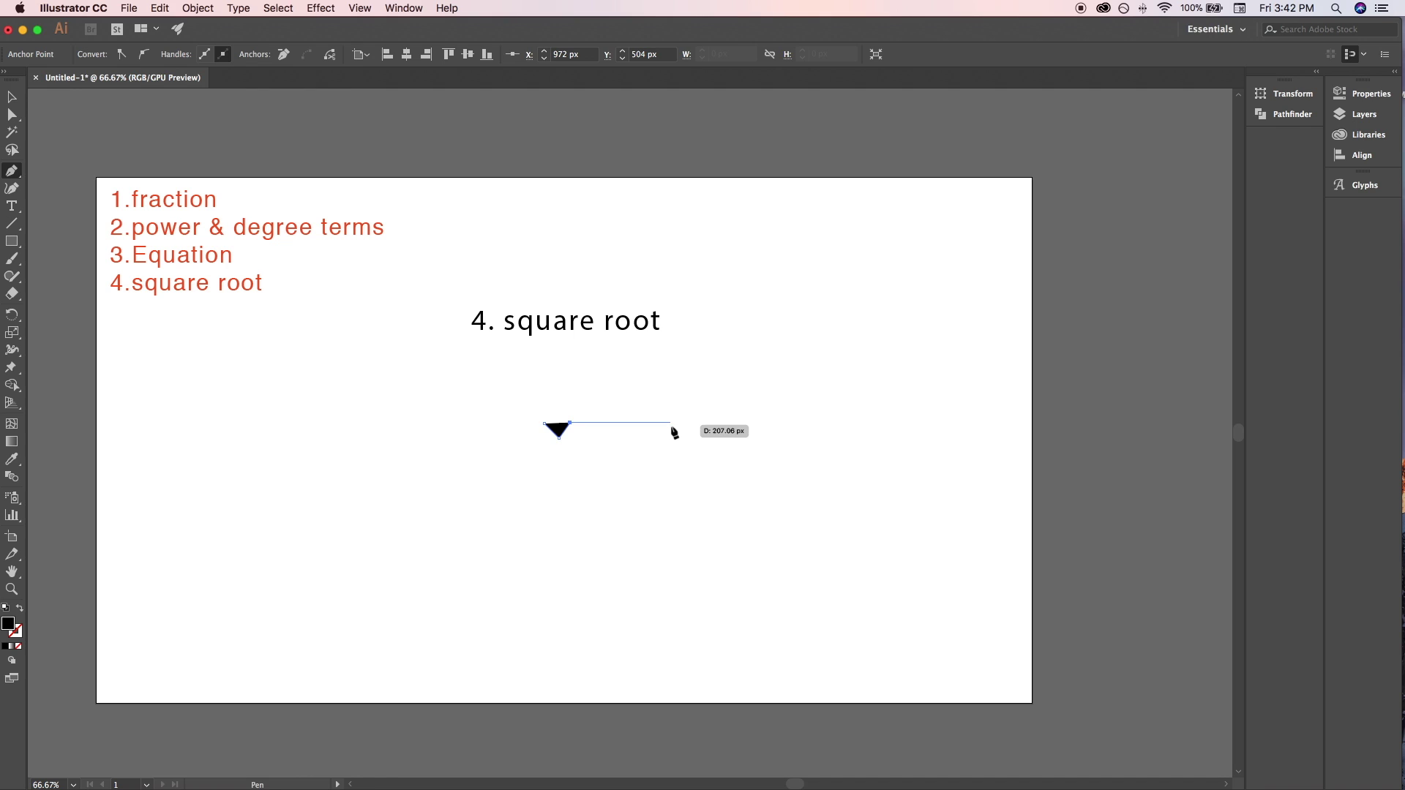
left_click(671, 423)
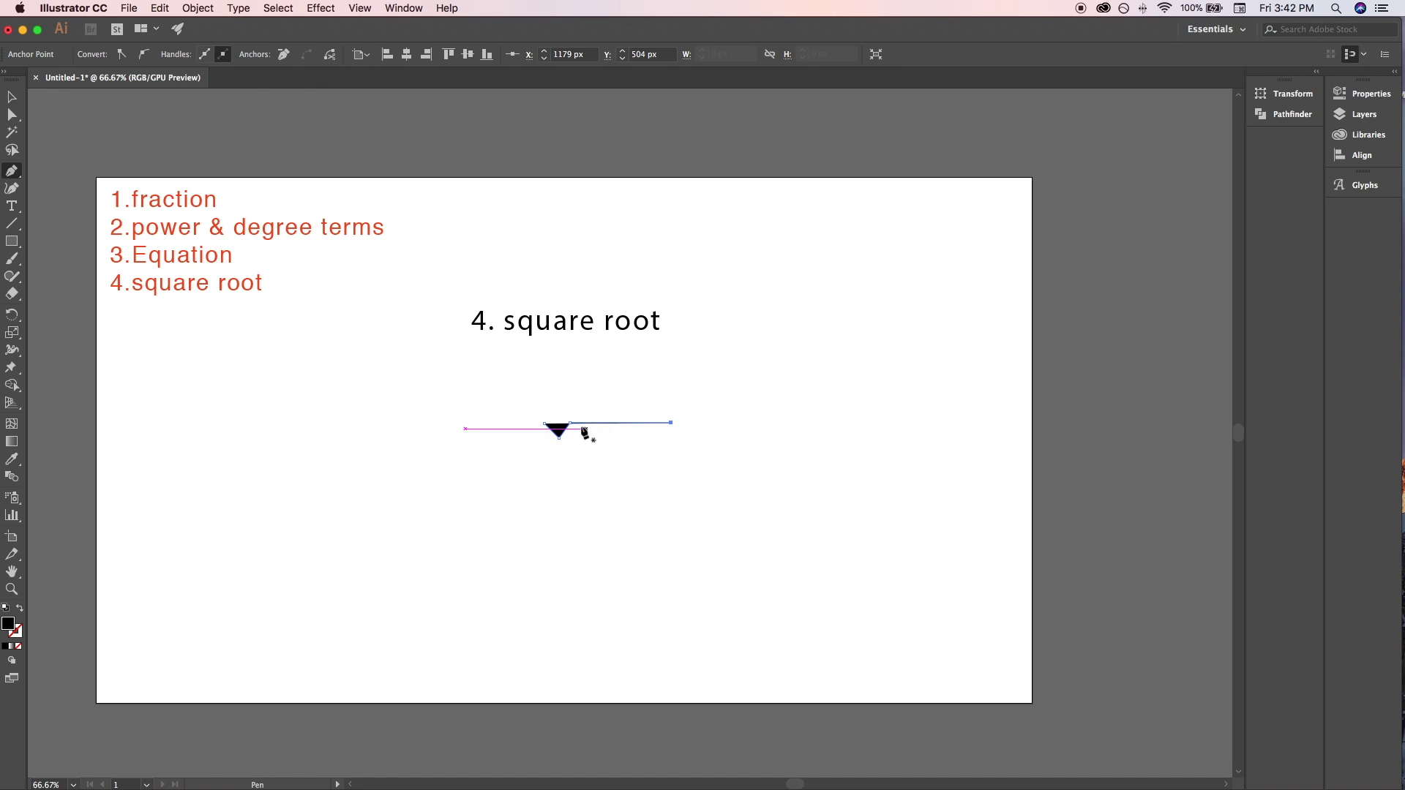
key("v")
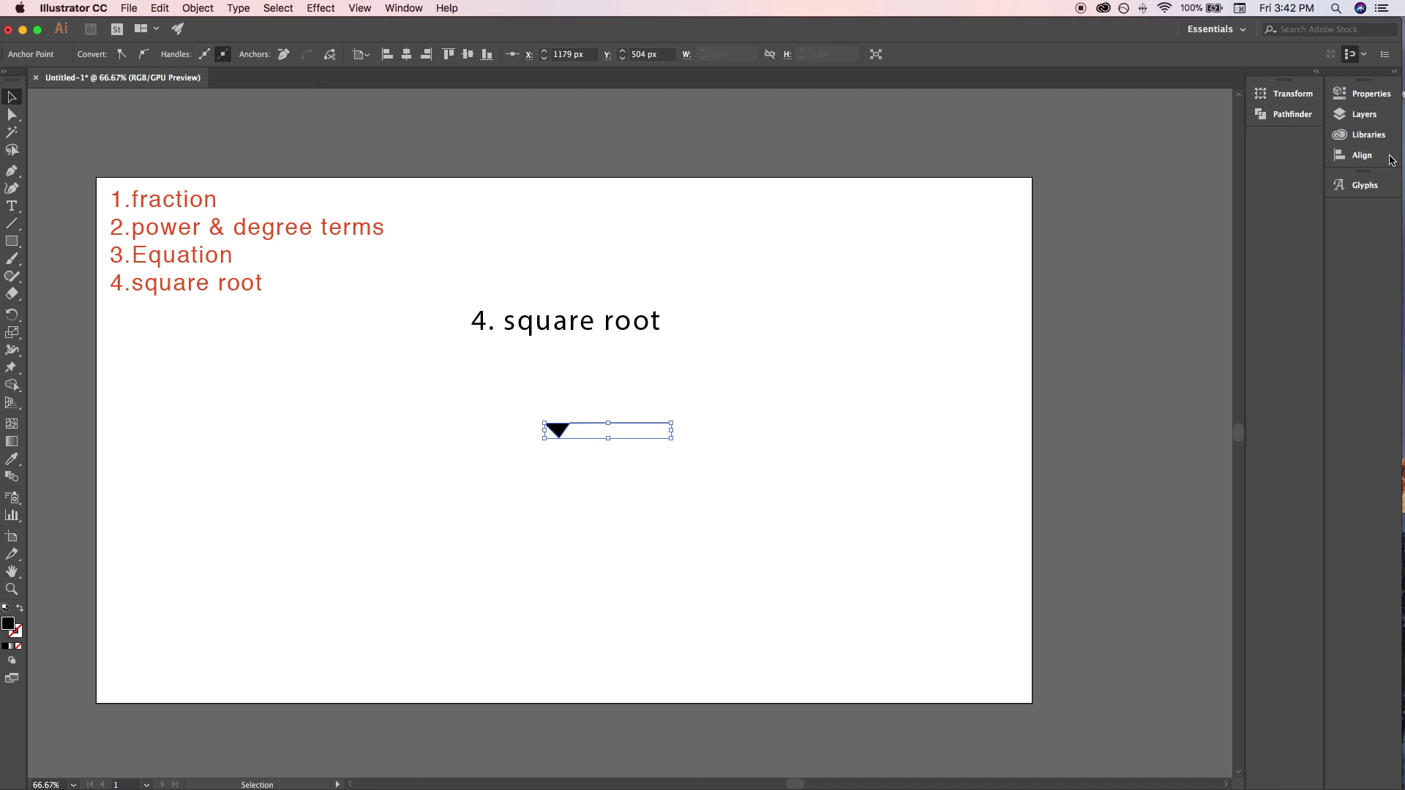
- Set the radical's fill to None and give it a black 7 pt stroke
left_click(1362, 94)
left_click(1155, 249)
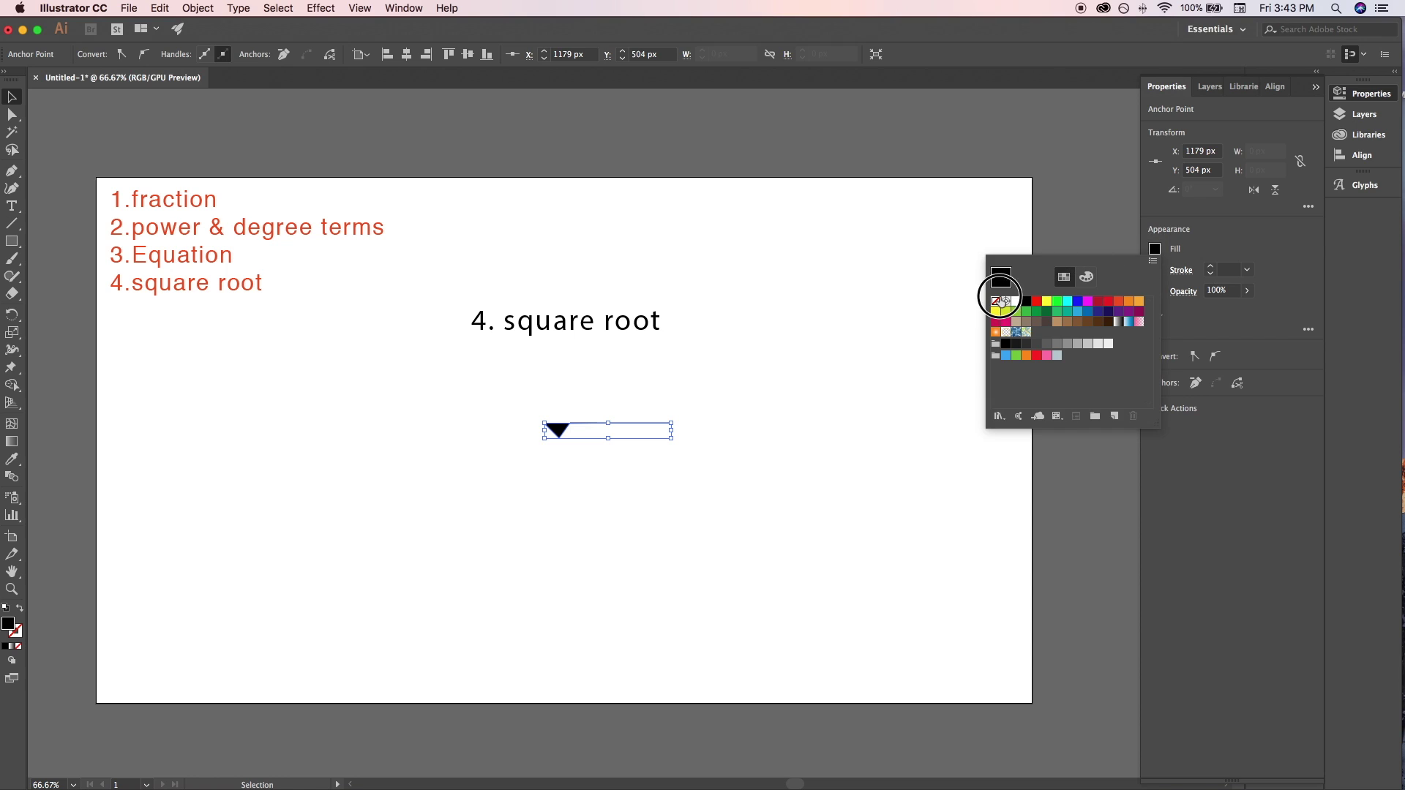
left_click(995, 301)
key("r")
left_click(1211, 267)
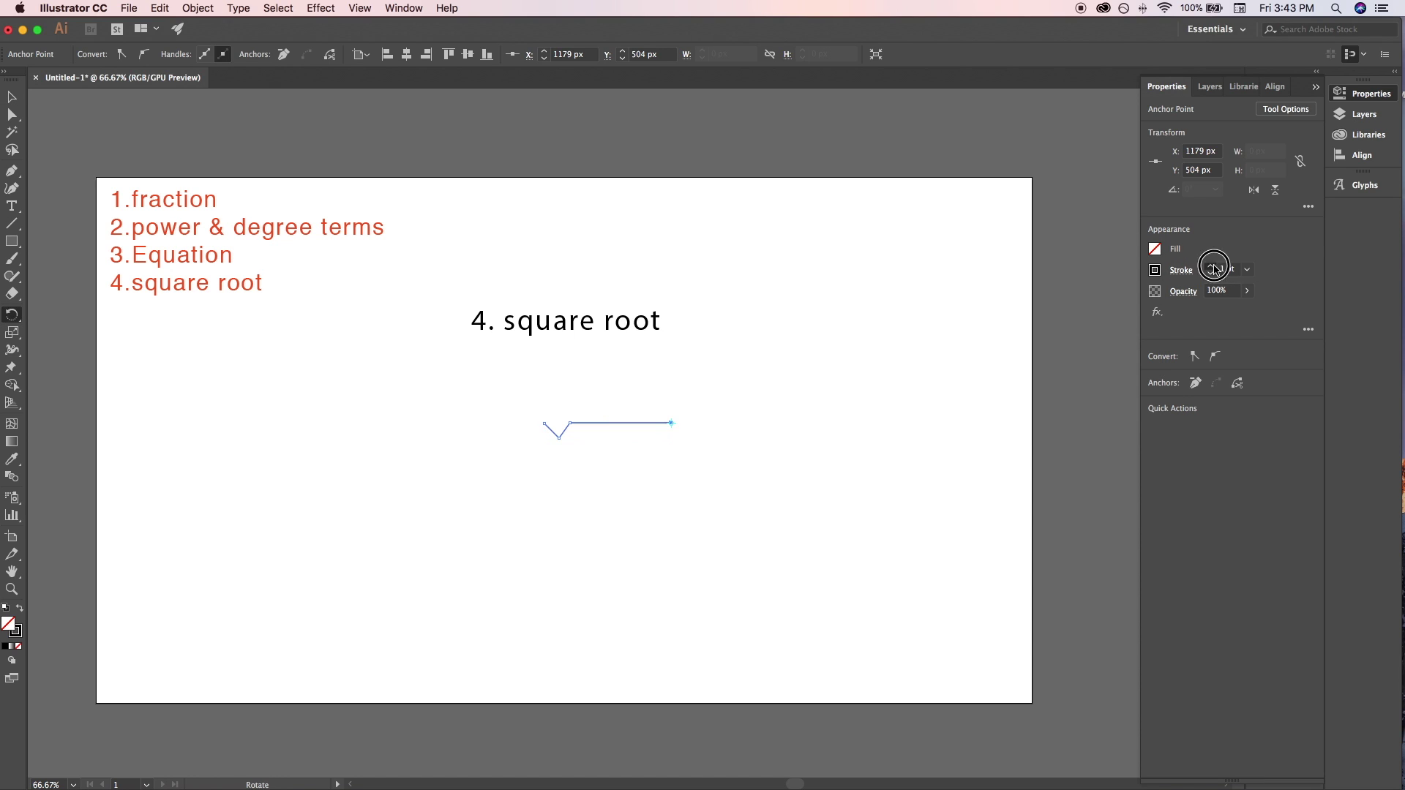
left_click(1214, 269)
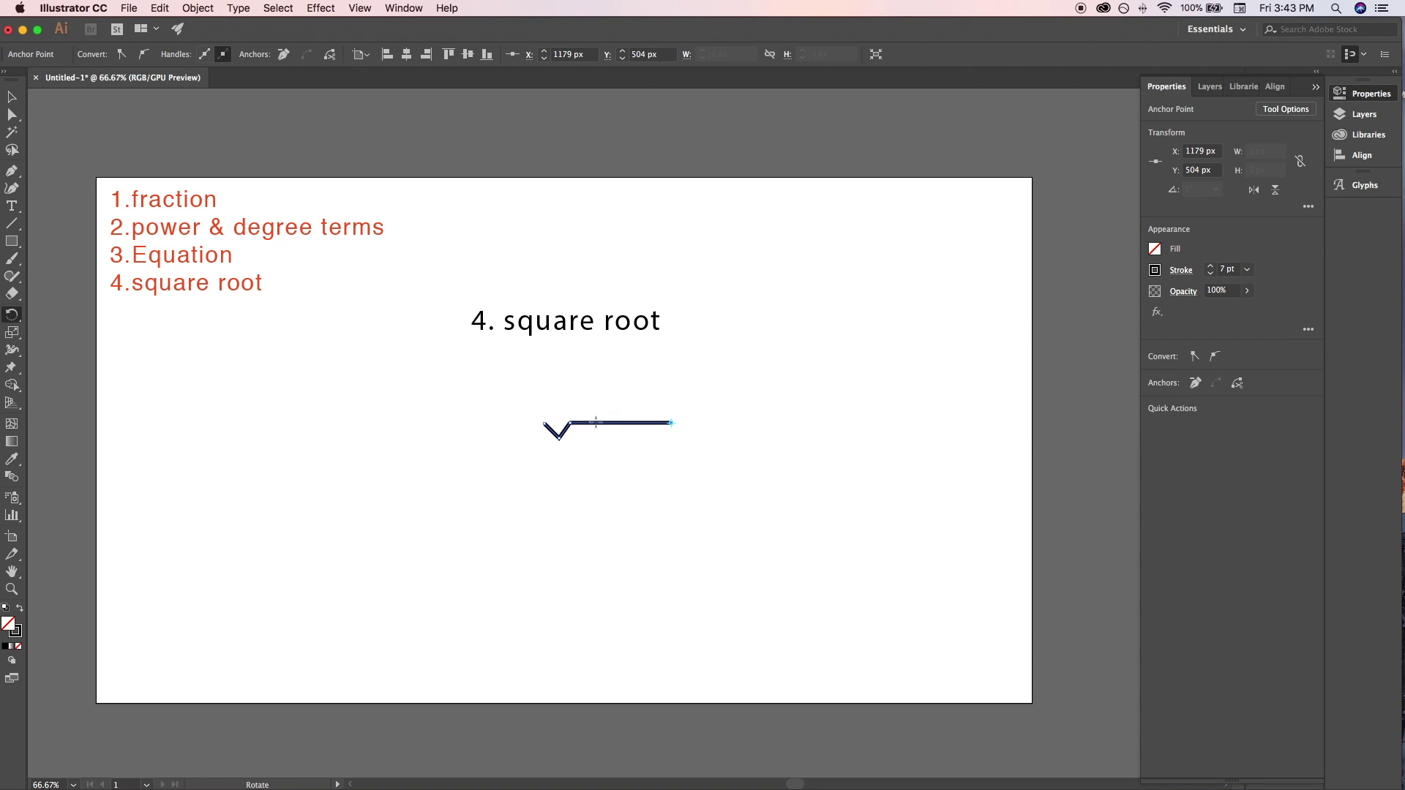
- Move the radical left under the heading, then delete it to redraw
key("v")
left_click_drag(618, 424, 513, 425)
left_click(796, 528)
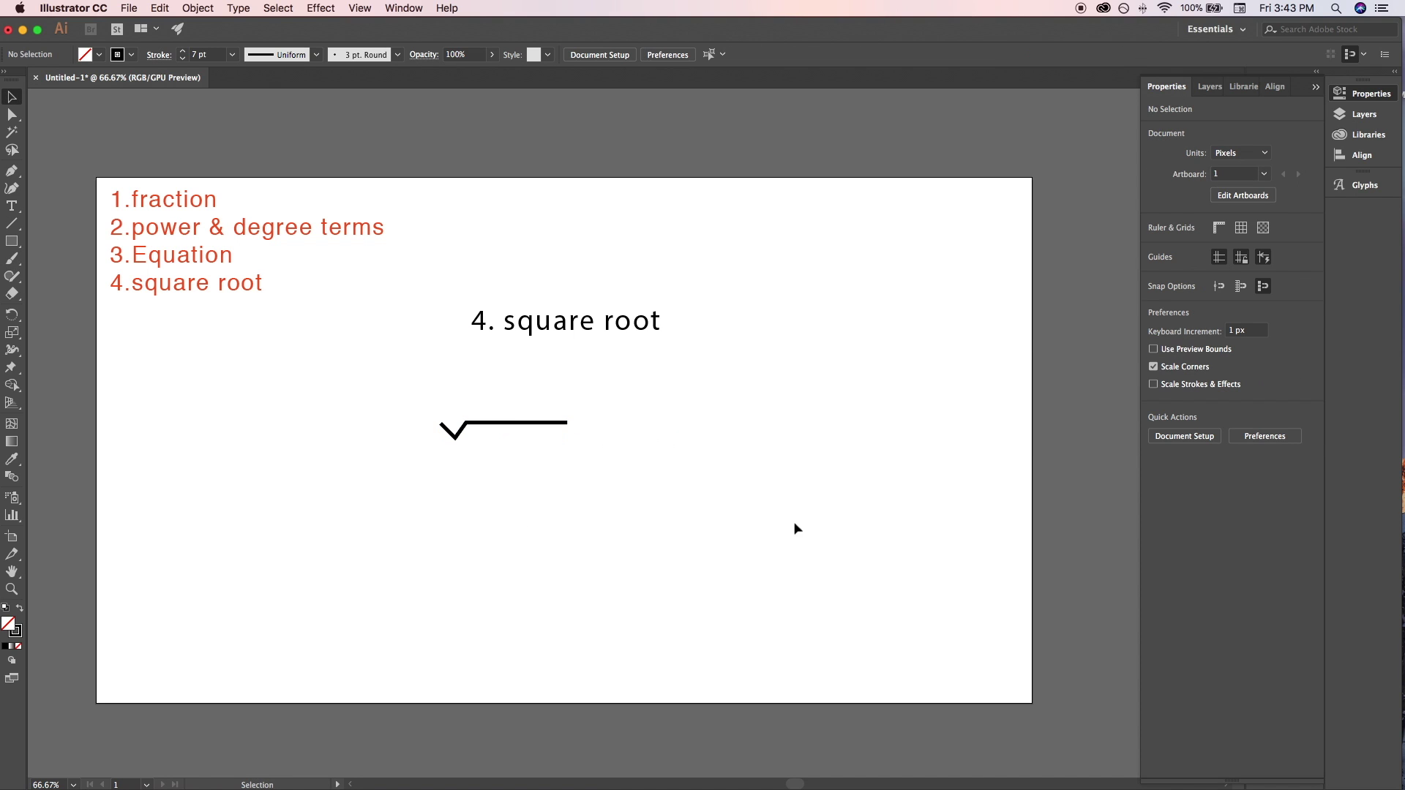
left_click_drag(439, 401, 571, 511)
key("Delete")
- Redraw the radical's V tick and overline, set its stroke to 4 pt, and deselect
key("p")
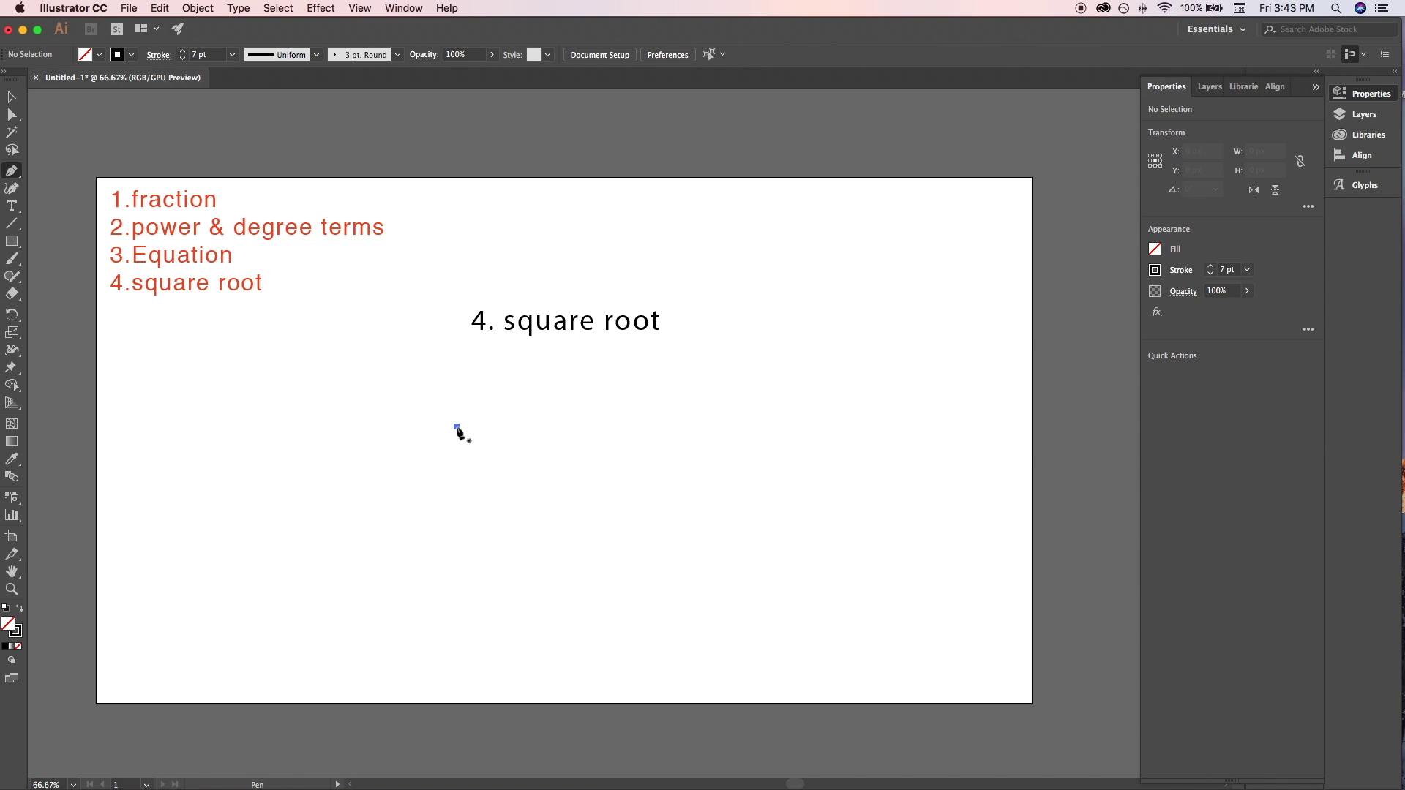
left_click(456, 427)
left_click(469, 452)
left_click(485, 425)
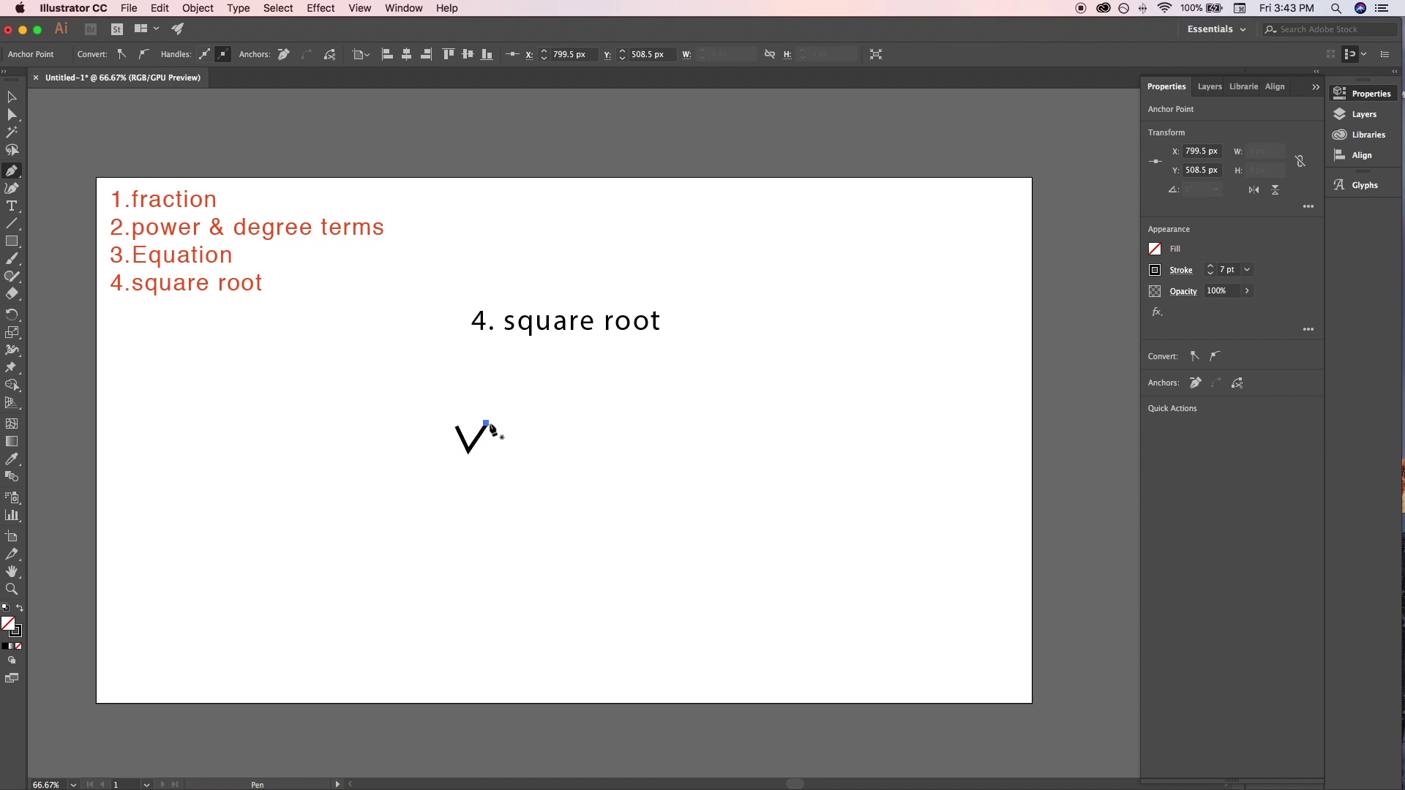
key("Escape")
left_click(486, 425)
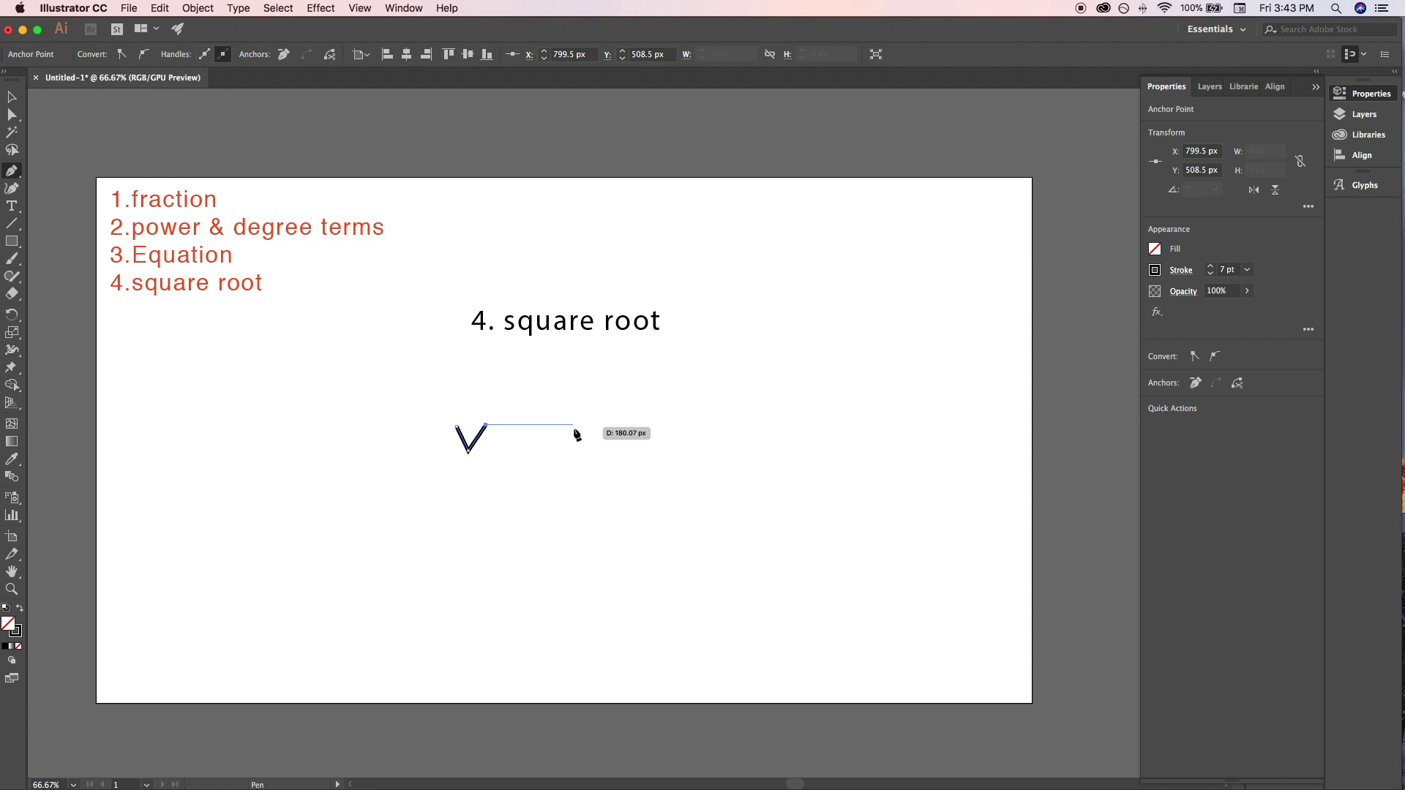
left_click(574, 424)
key("v")
left_click(1212, 277)
left_click(1211, 277)
left_click(1211, 276)
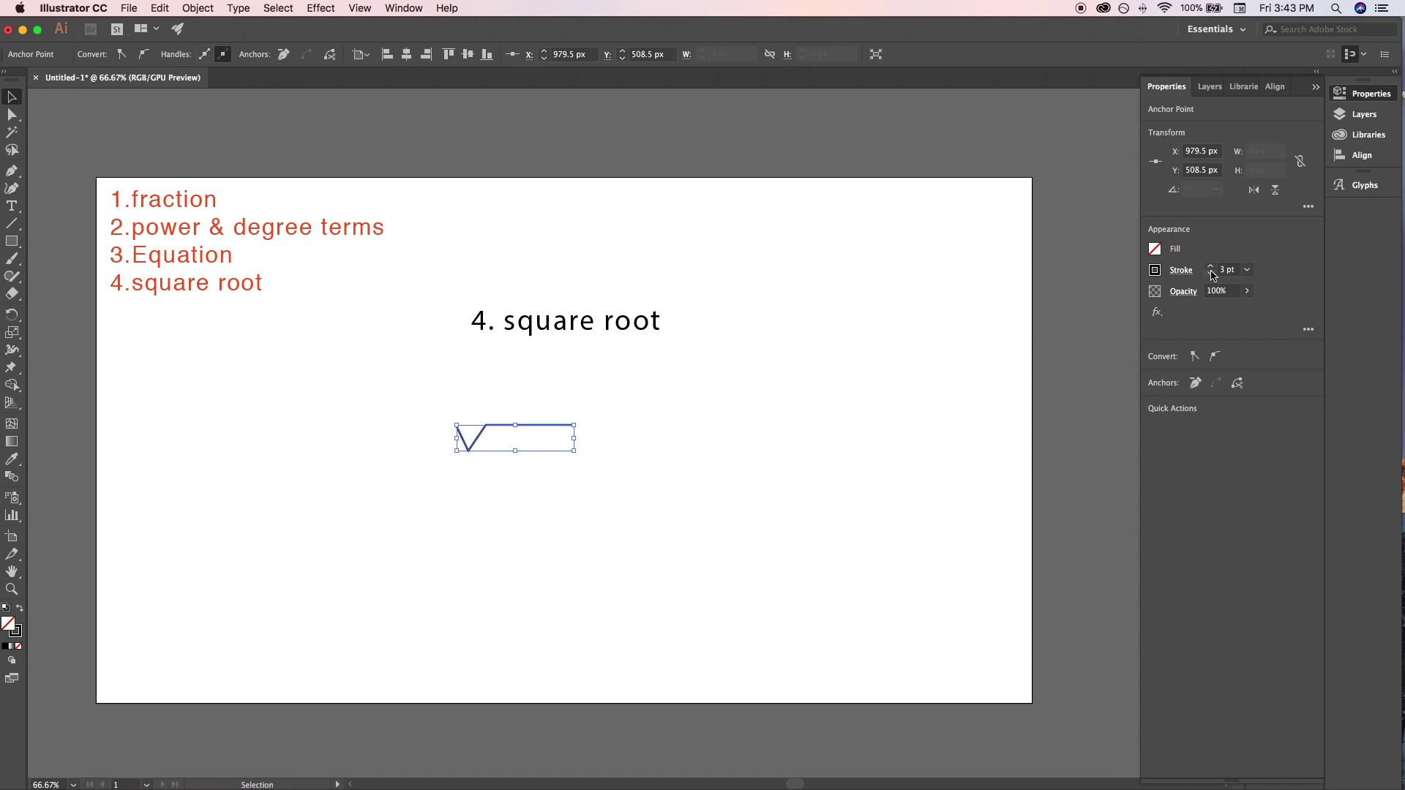
left_click(778, 557)
- Finish typing 16 and move it inside the radical sign
type("6")
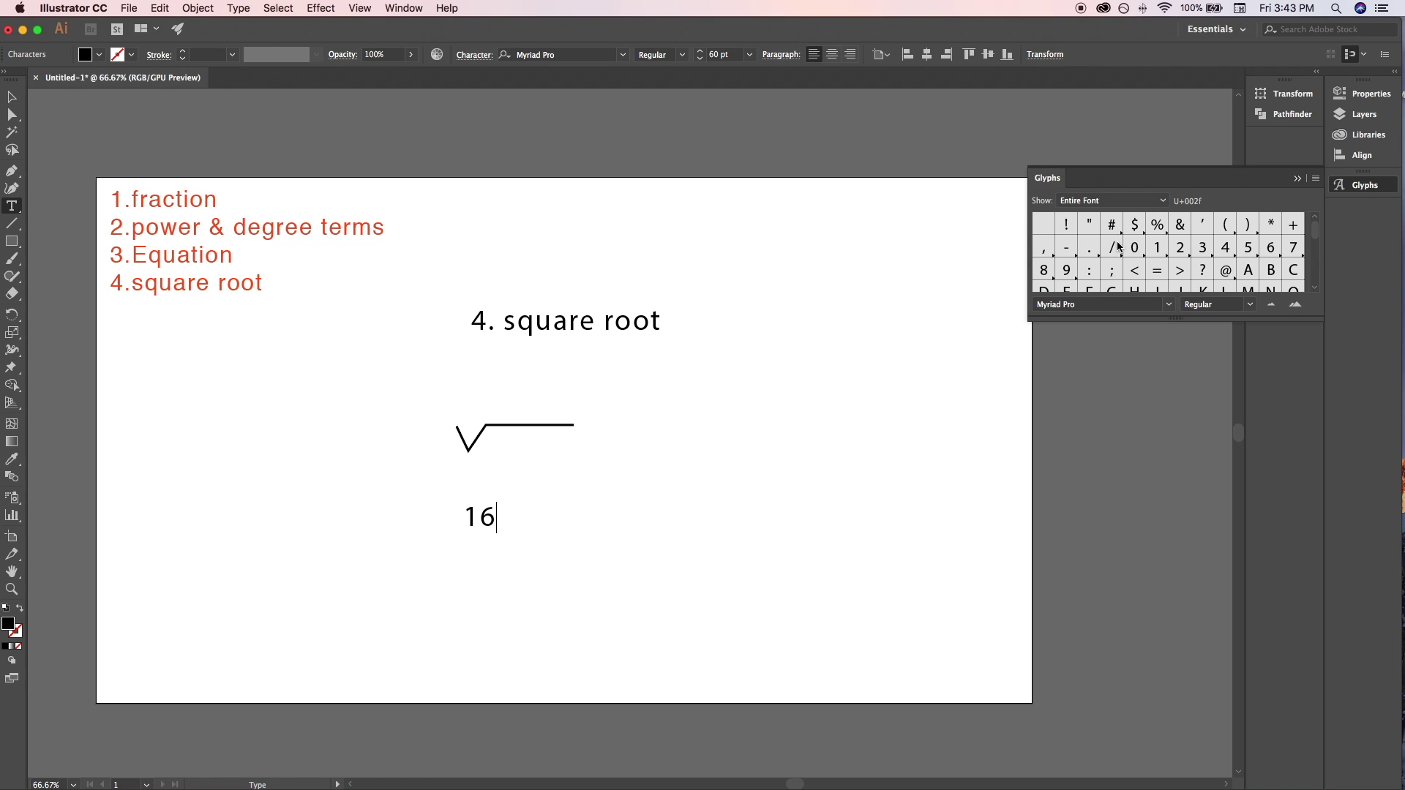
key("Escape")
left_click_drag(480, 512, 525, 437)
- Add '= 4' text beside the radical, completing √16 = 4
key("r")
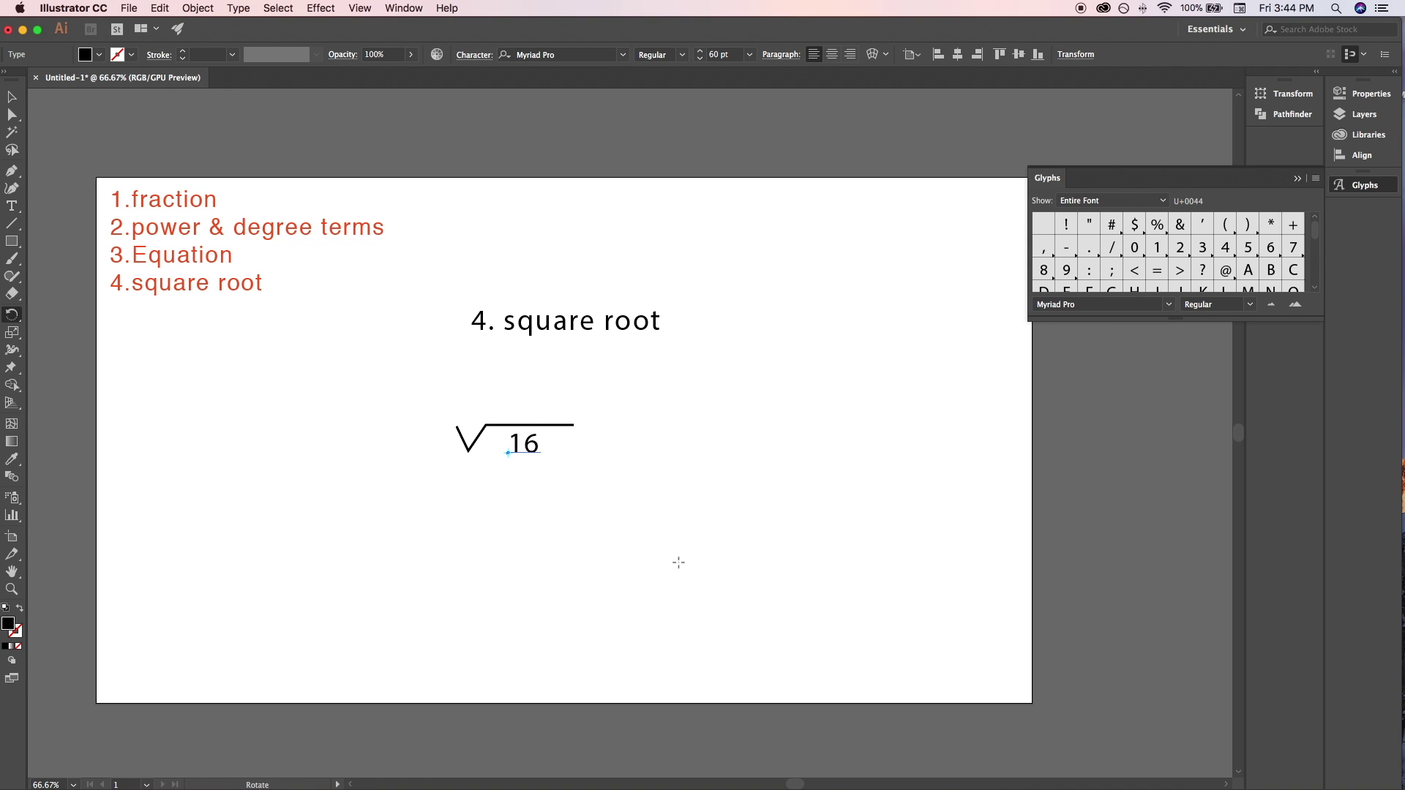
key("t")
left_click(557, 586)
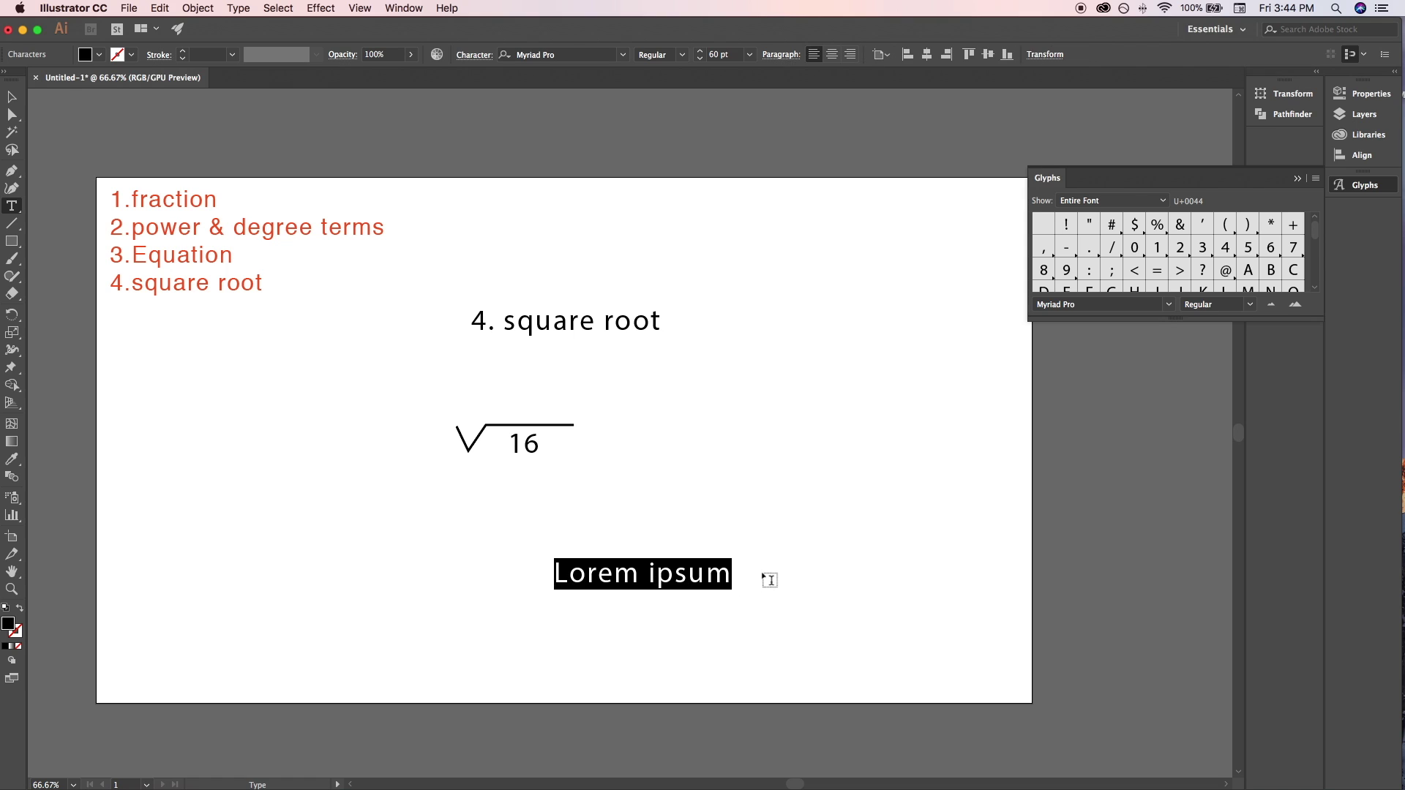
type("= 4")
key("Escape")
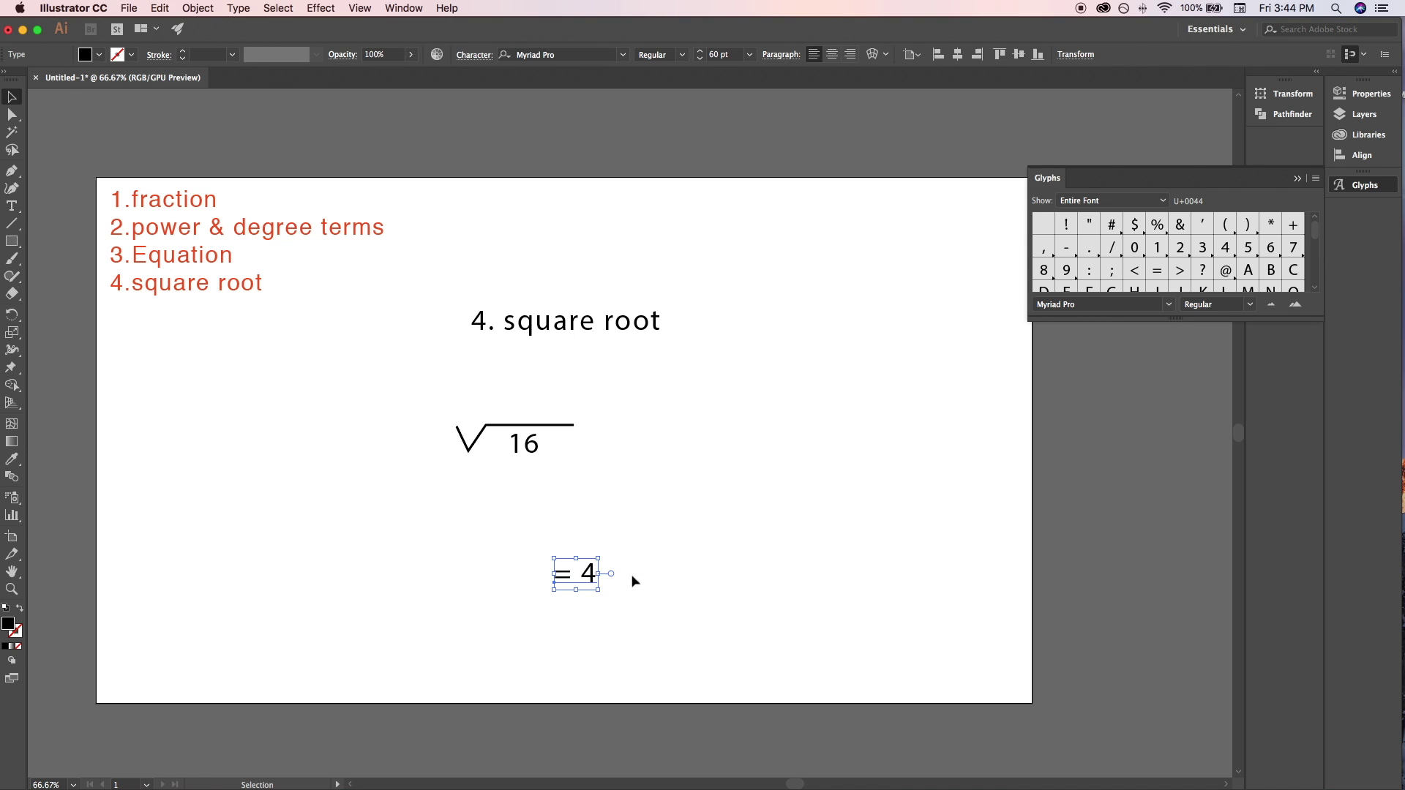
left_click_drag(586, 573, 623, 443)
left_click(798, 570)
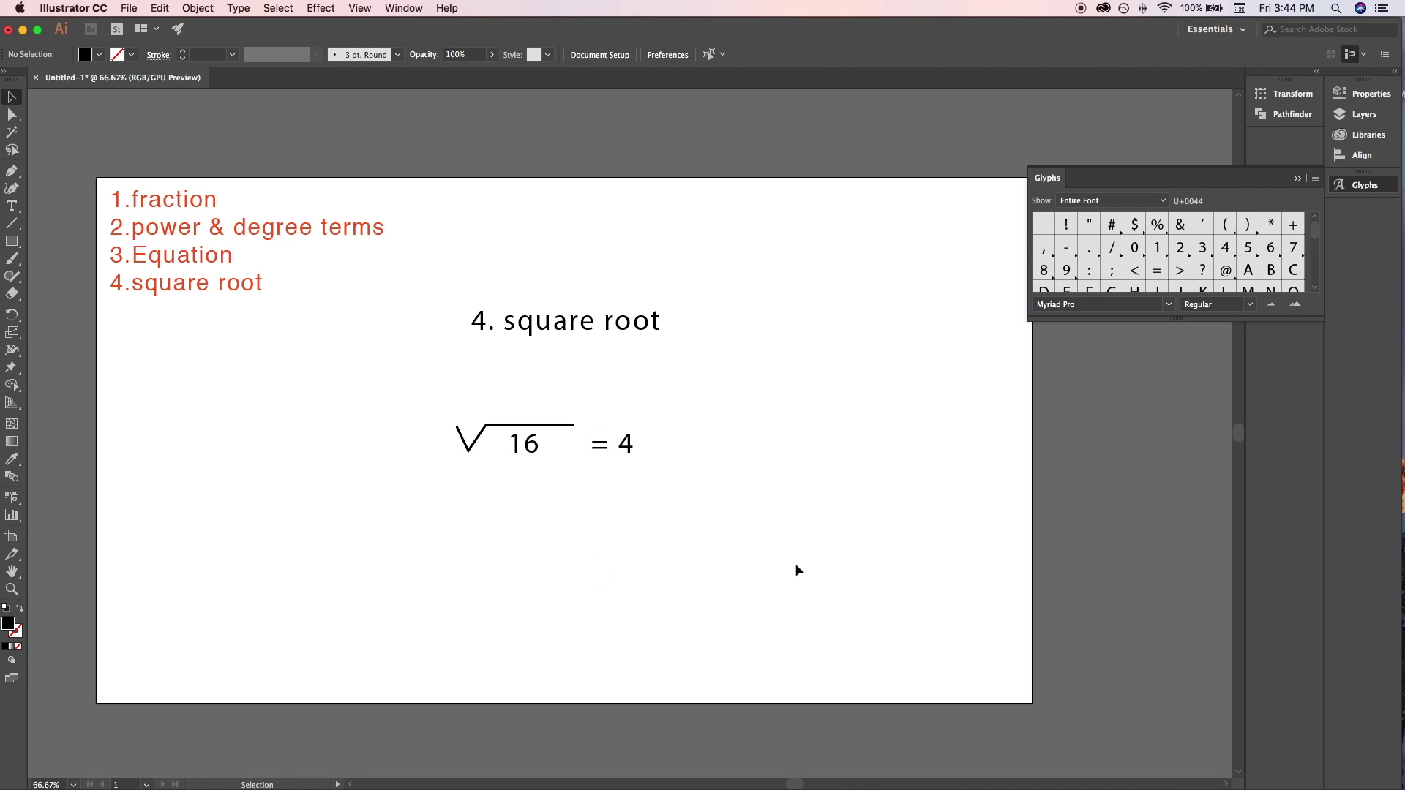
- Alt-drag the radical to duplicate it below the first one
left_click_drag(471, 437, 470, 538)
left_click(672, 578)
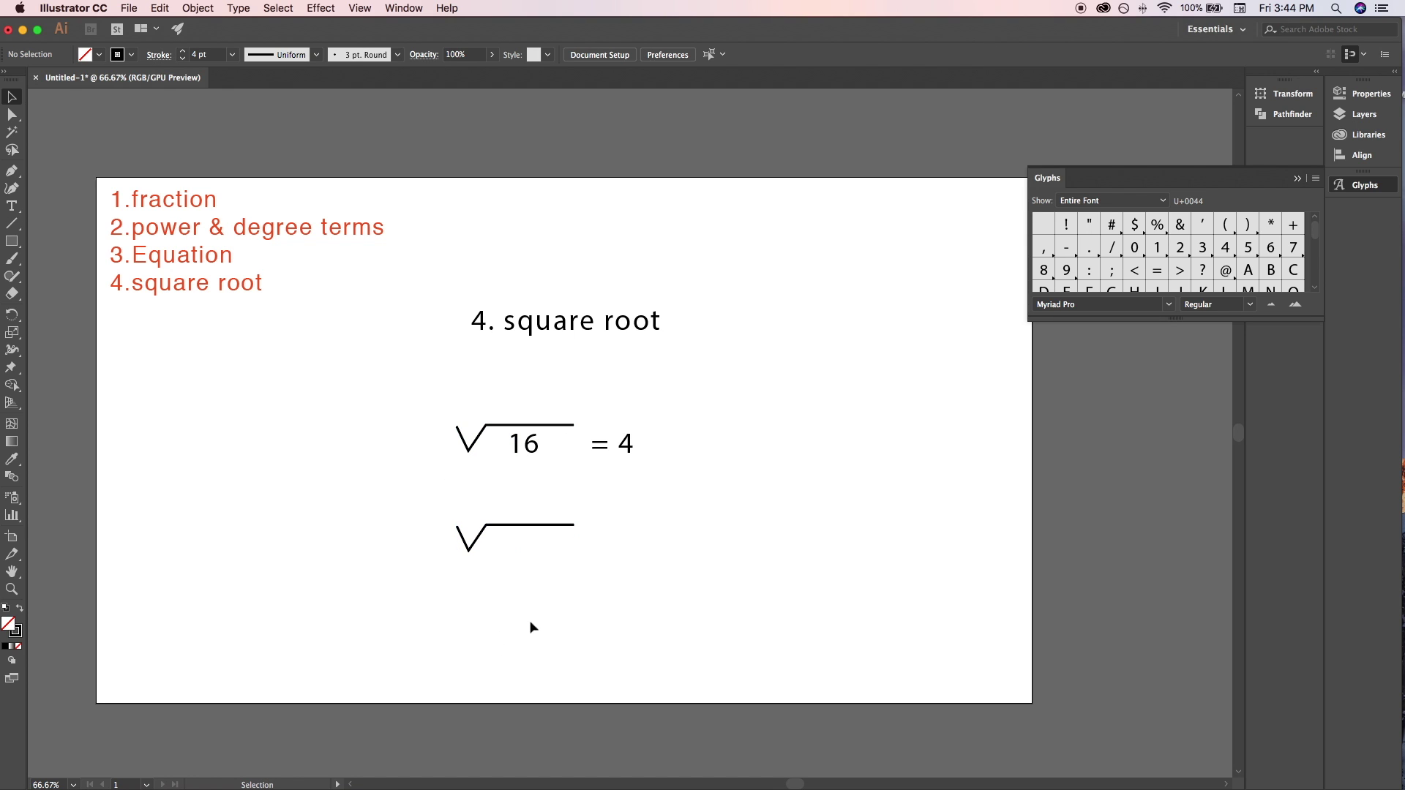
key("t")
left_click(596, 604)
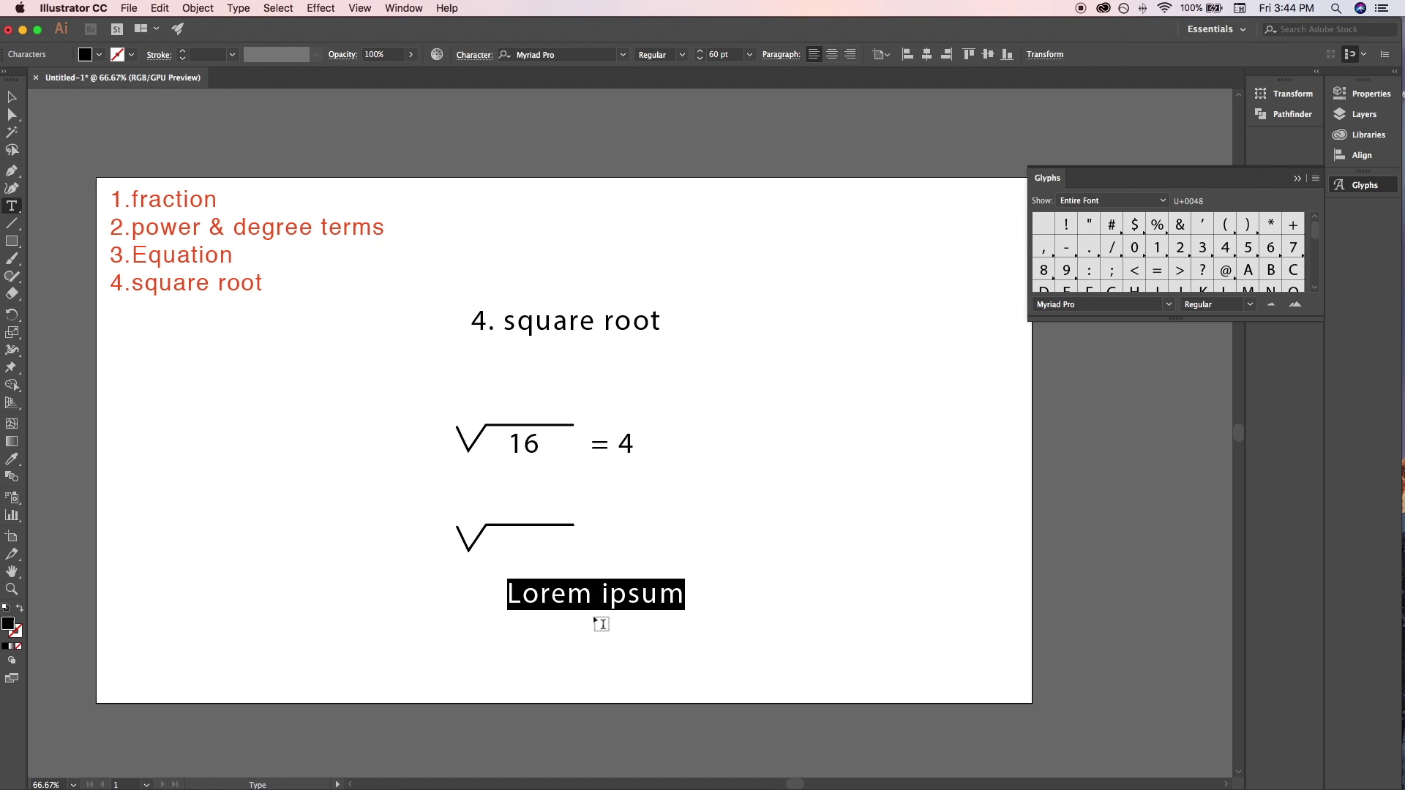
- Type 4 followed by a superscript 2 from the Glyphs panel
left_click(1146, 209)
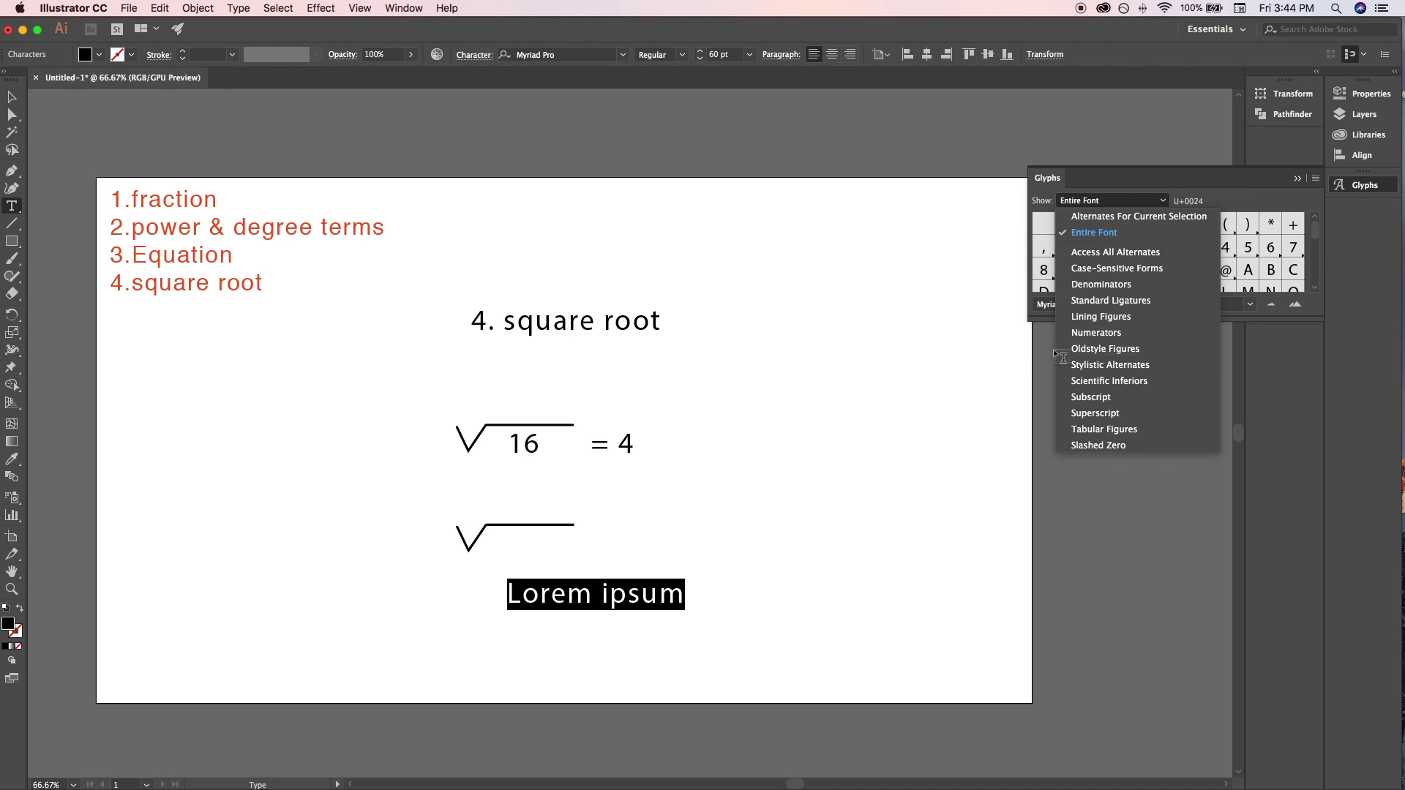
left_click(603, 587)
type("4")
left_click(1156, 202)
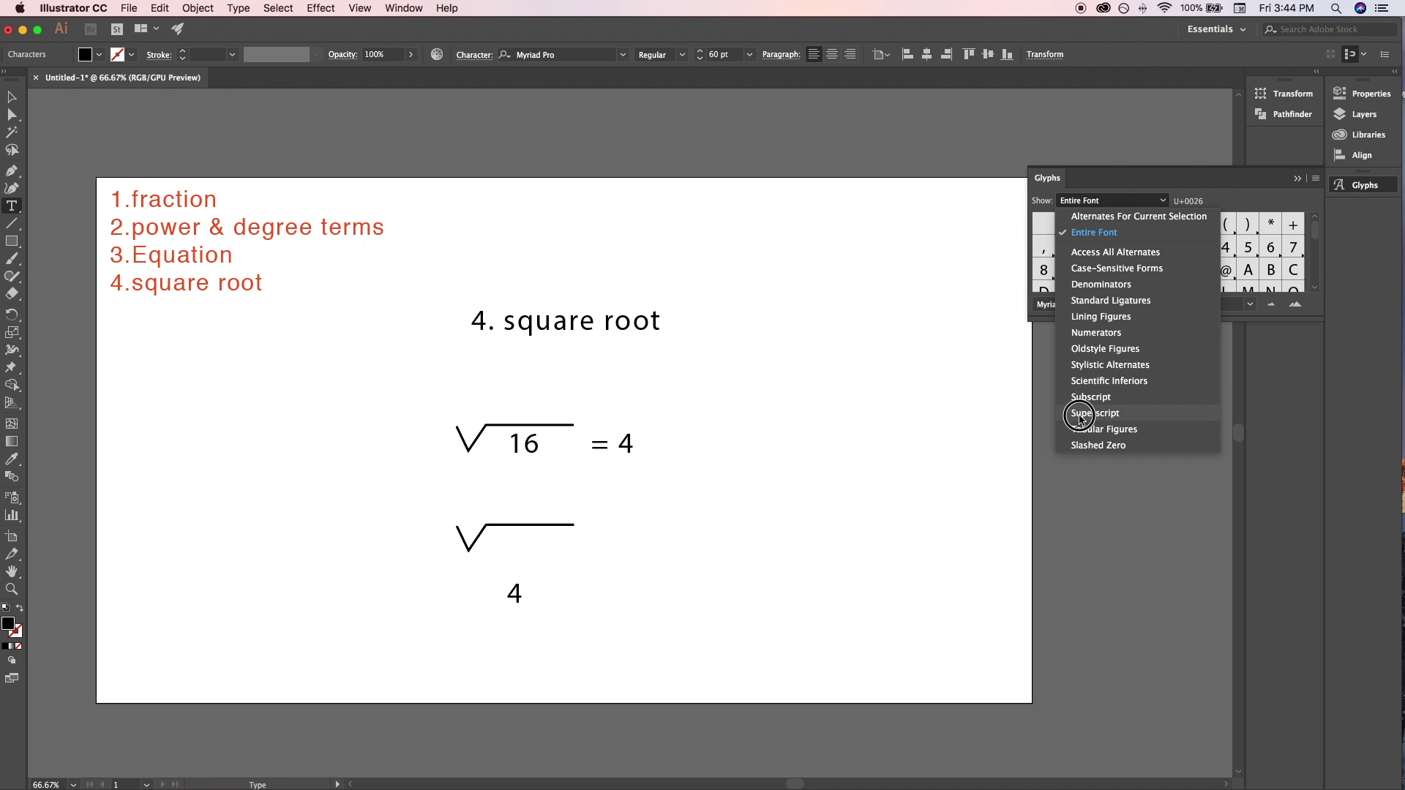
left_click(1119, 412)
double_click(1089, 222)
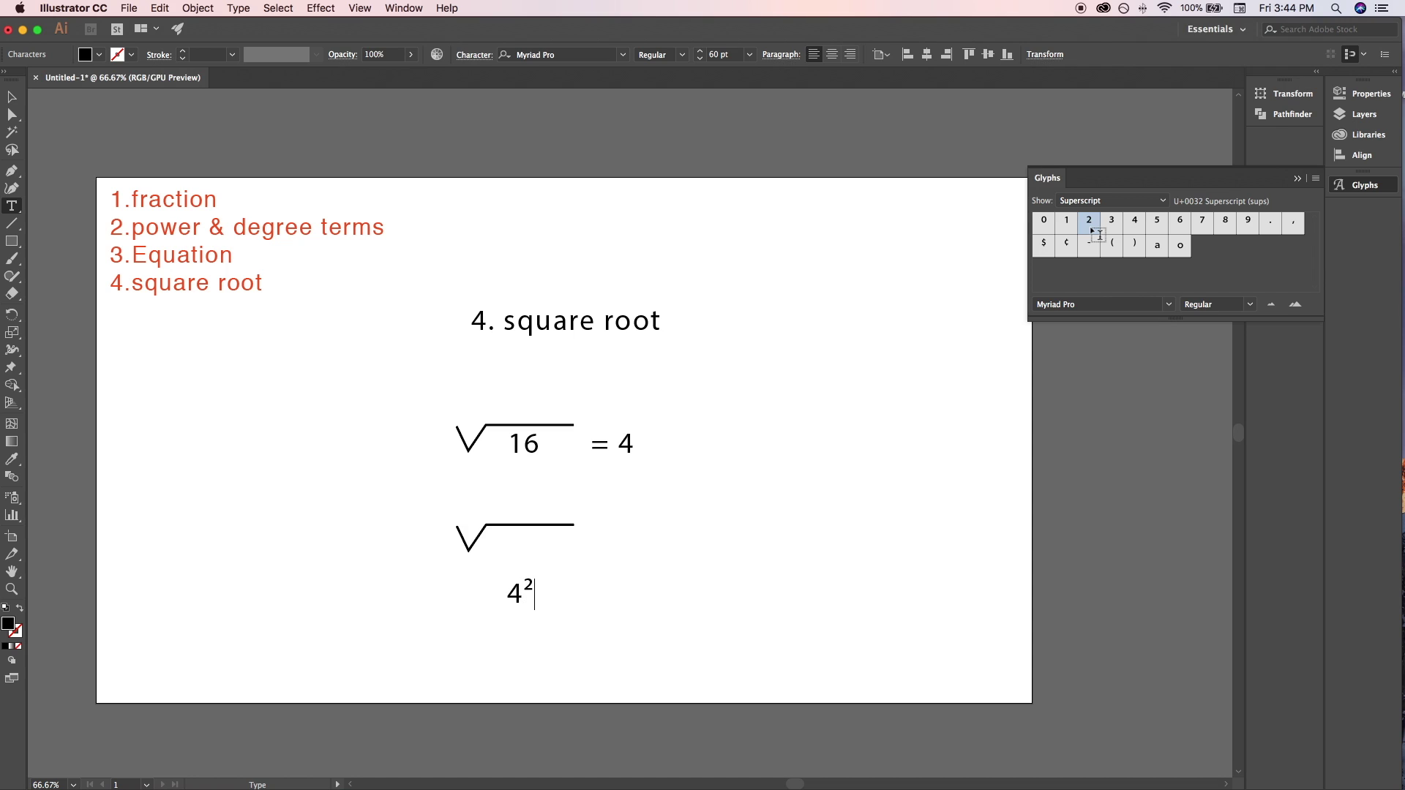